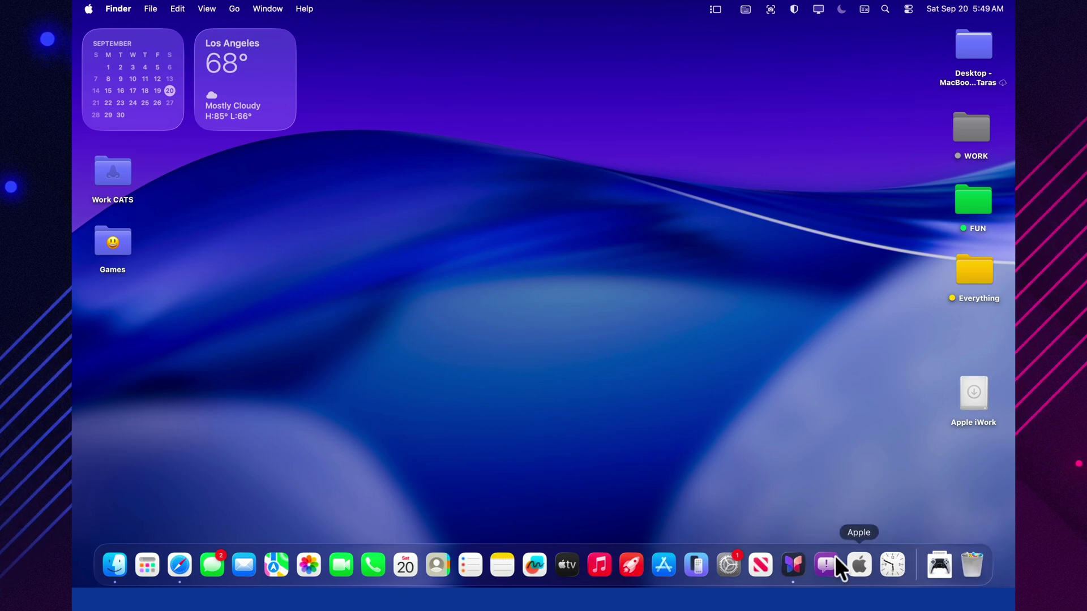
Open System Settings and view the pending macOS Tahoe 26 update (26.0, 2.64 GB).
left_click(728, 565)
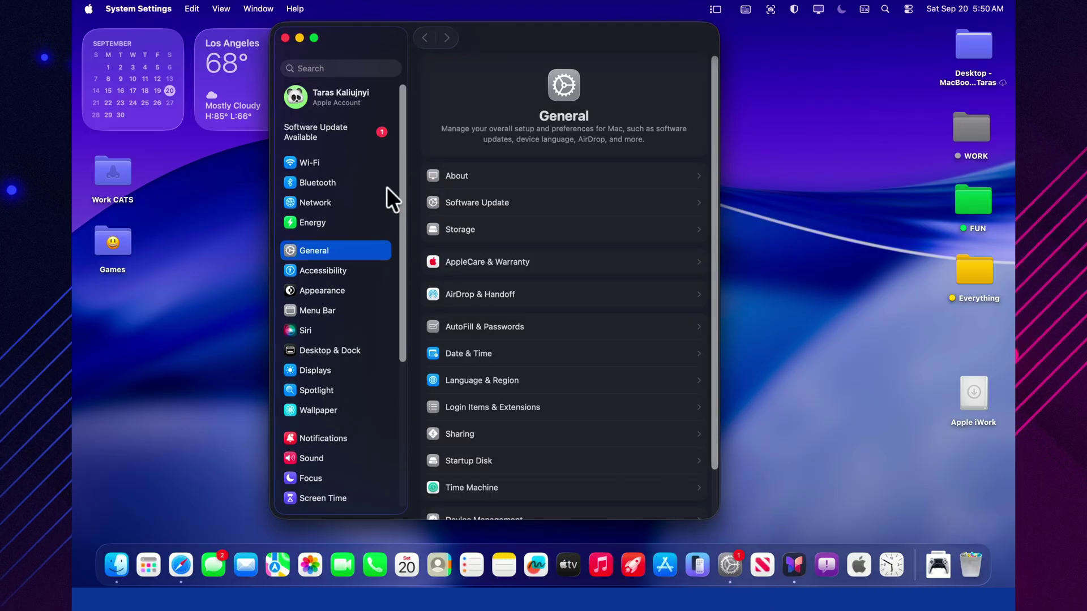
left_click(317, 129)
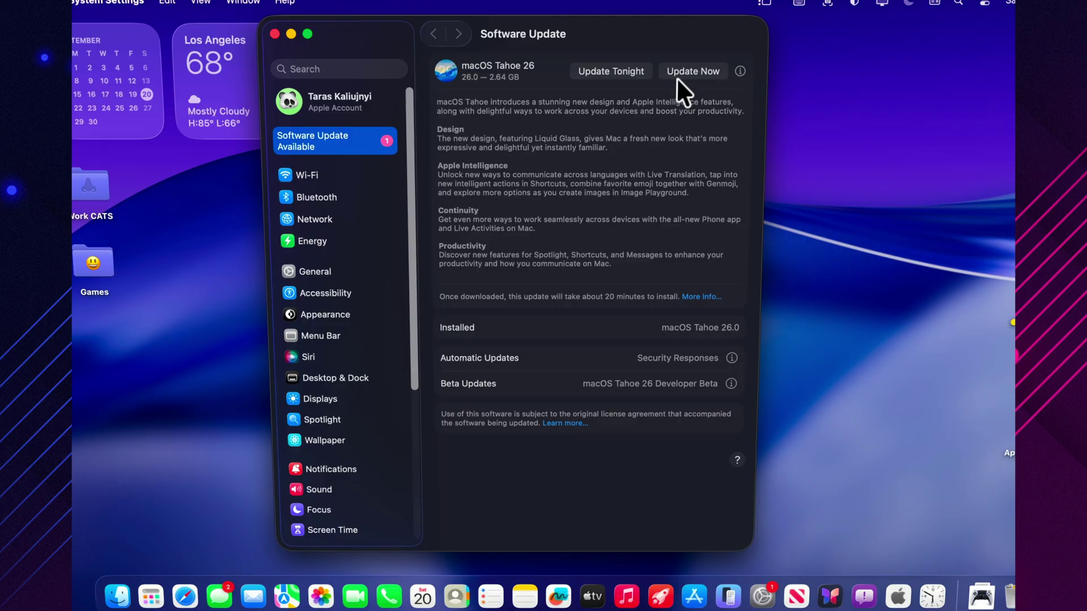
Start installing macOS Tahoe 26, agree to the license, and authorise it with the account password.
left_click(692, 72)
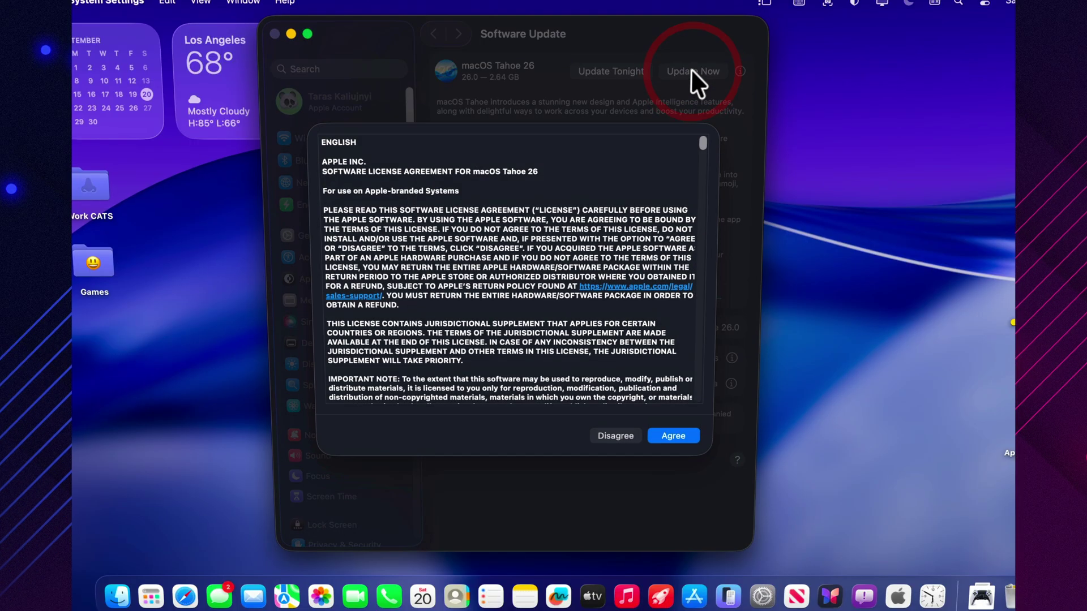
left_click(676, 436)
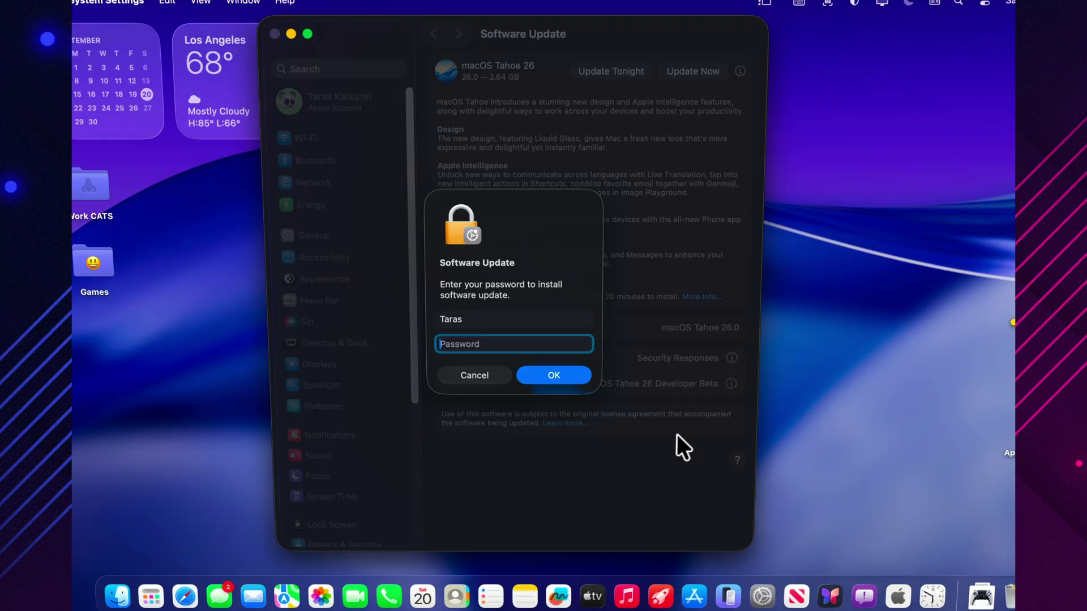
type("••••")
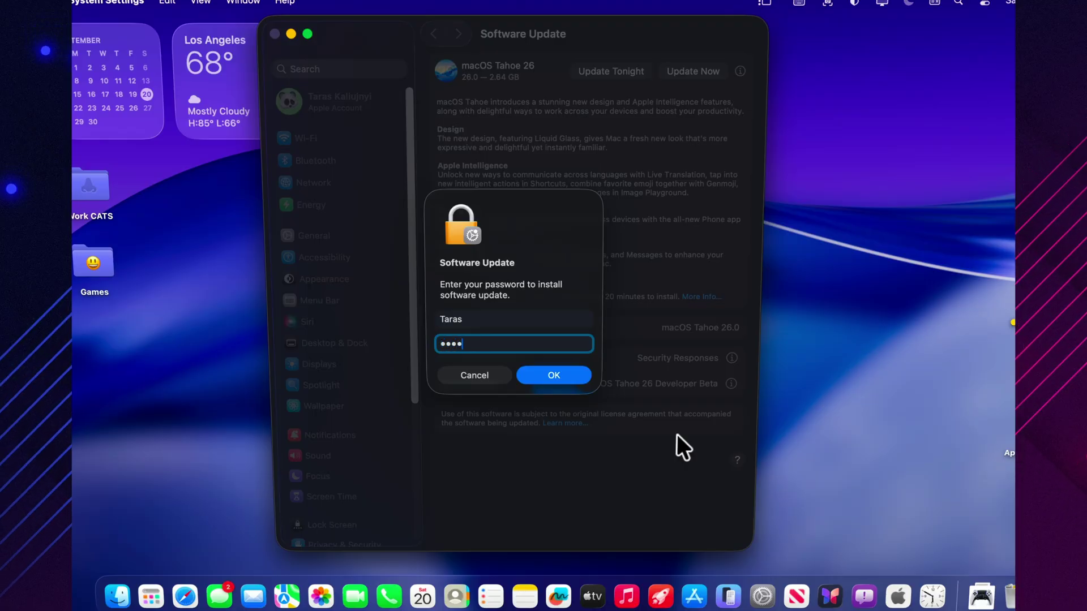
type("•")
key("Return")
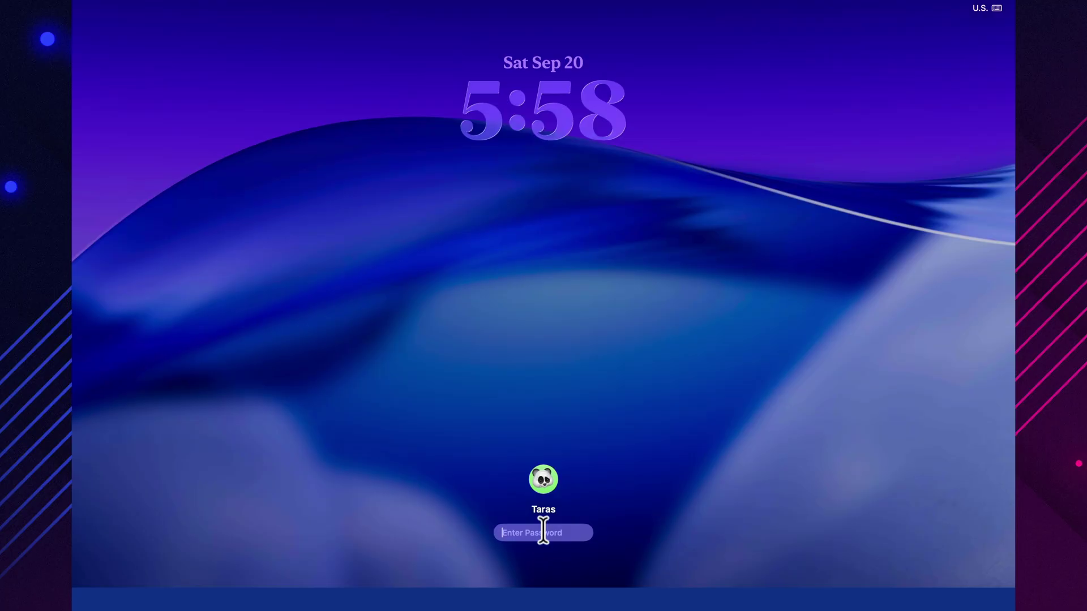
Log back in with the account password and close the System Settings and Journal windows.
type("•••••")
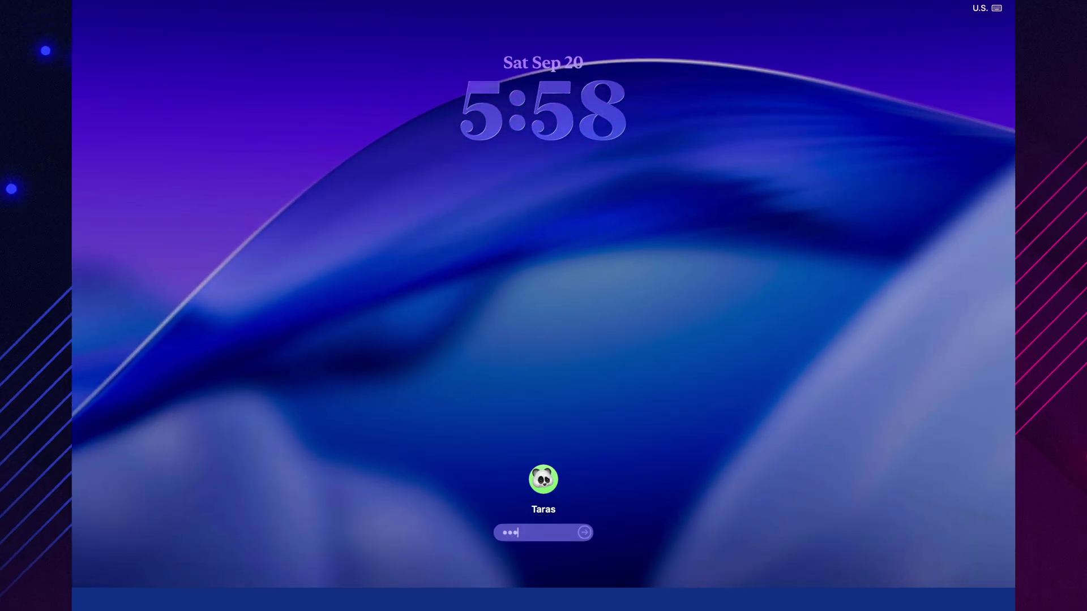
key("Return")
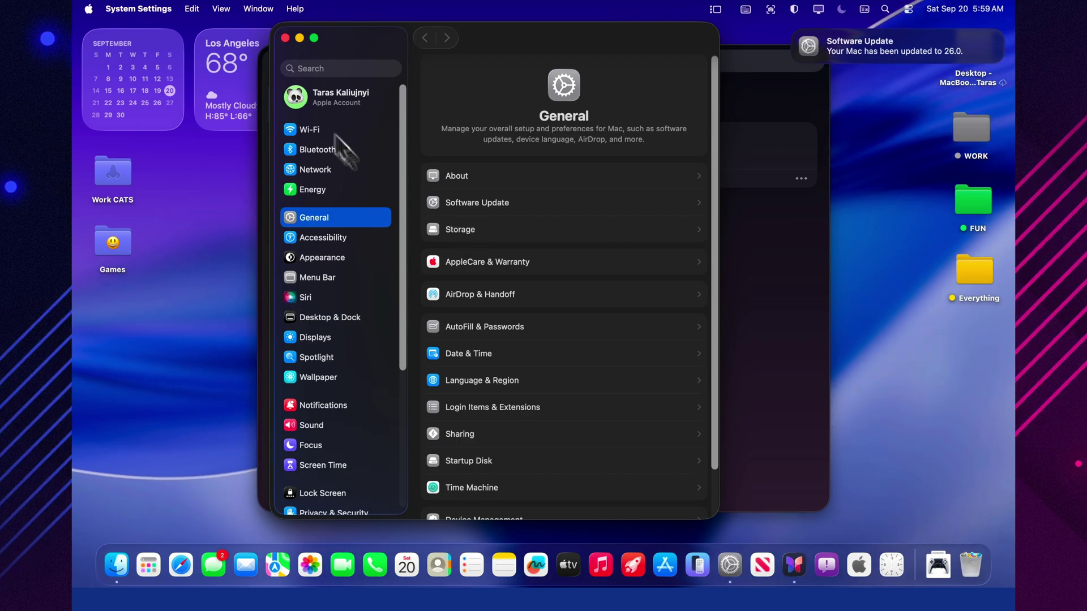
left_click(284, 37)
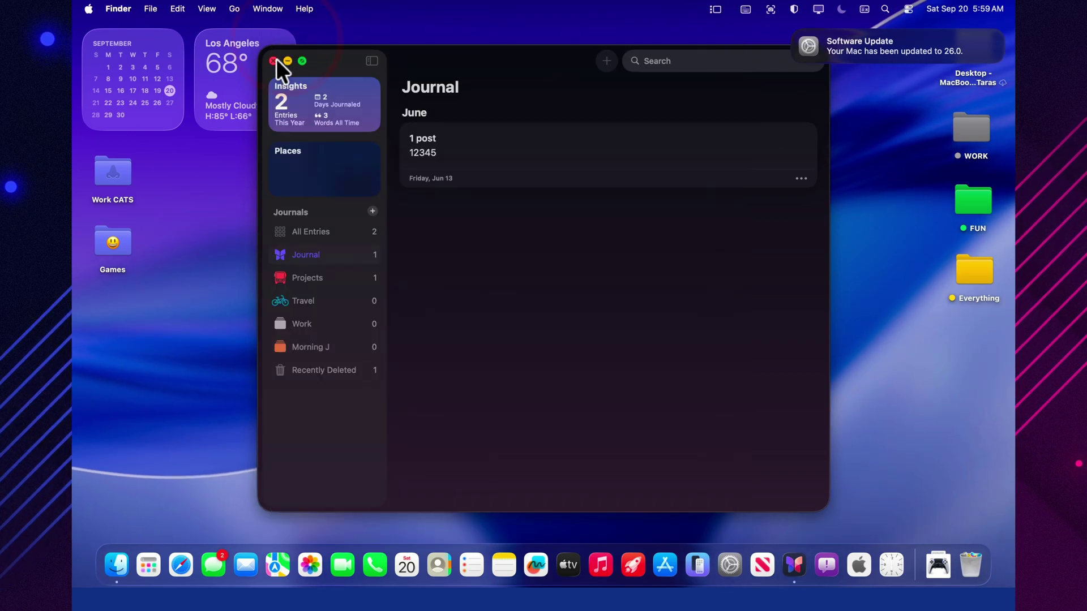
left_click(274, 61)
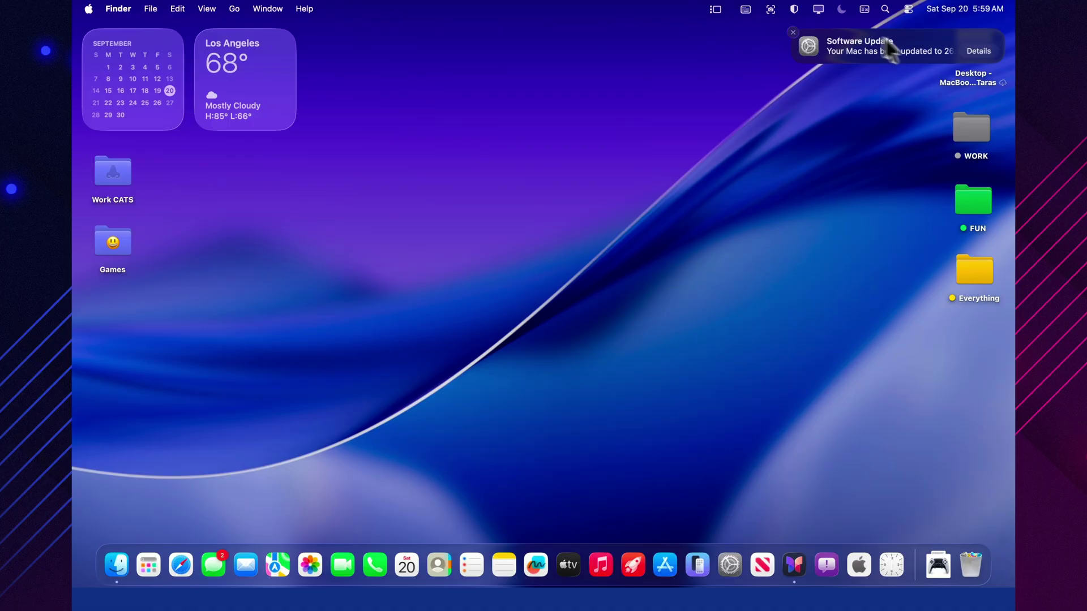
Check the update notification's details, then nudge the sound volume in Control Center and close it.
left_click(979, 48)
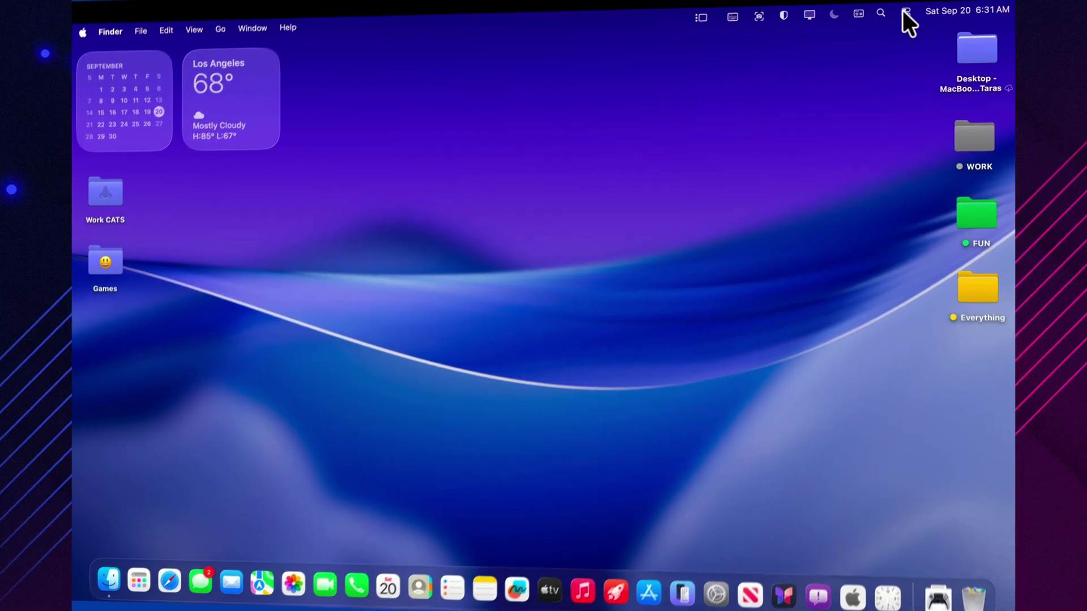
left_click(908, 9)
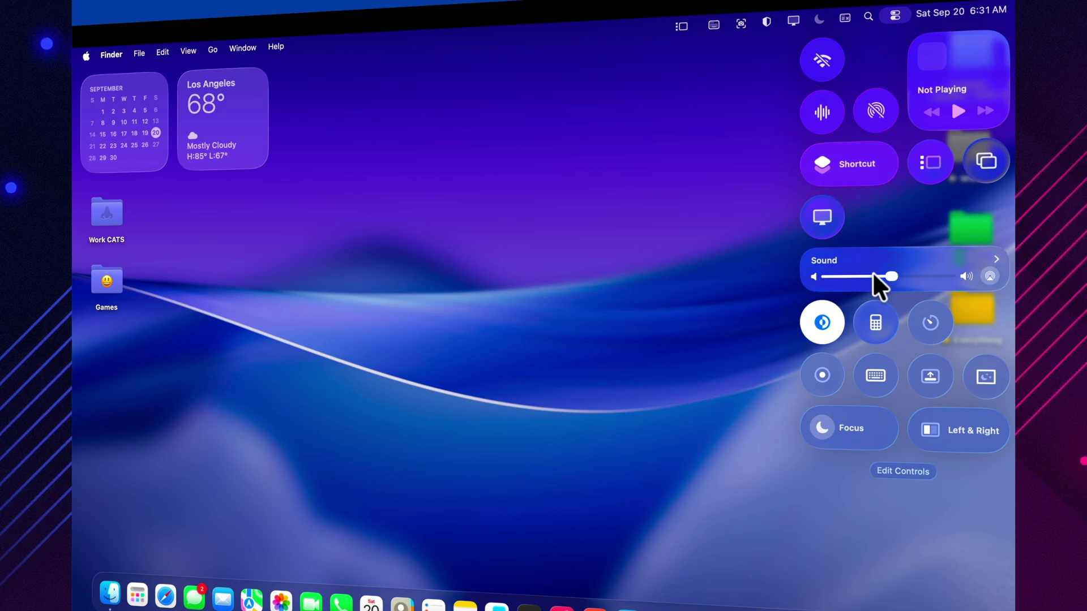
left_click_drag(893, 274, 886, 274)
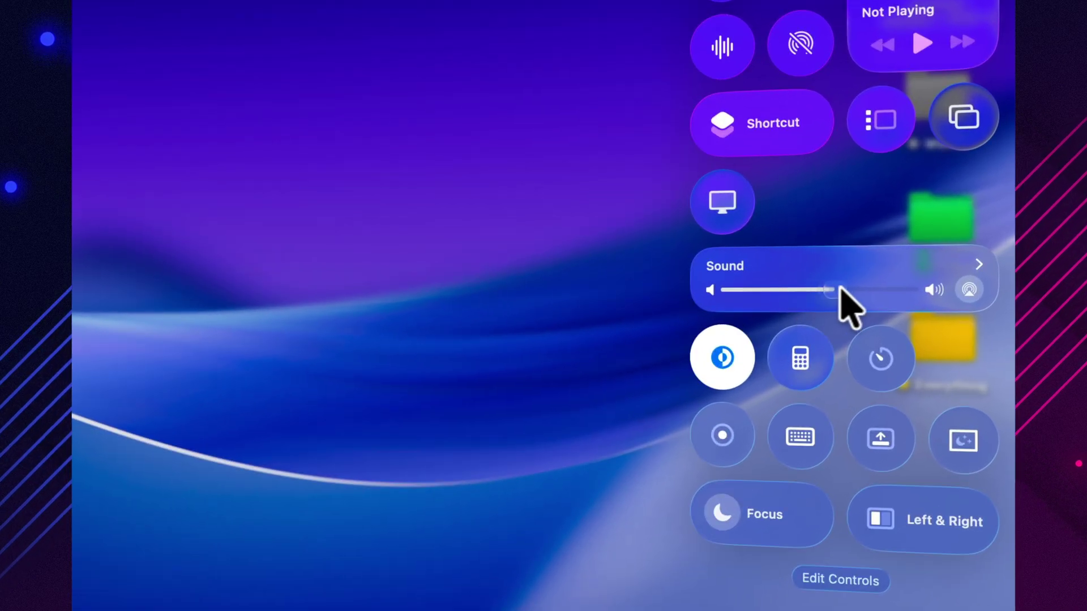
left_click(818, 289)
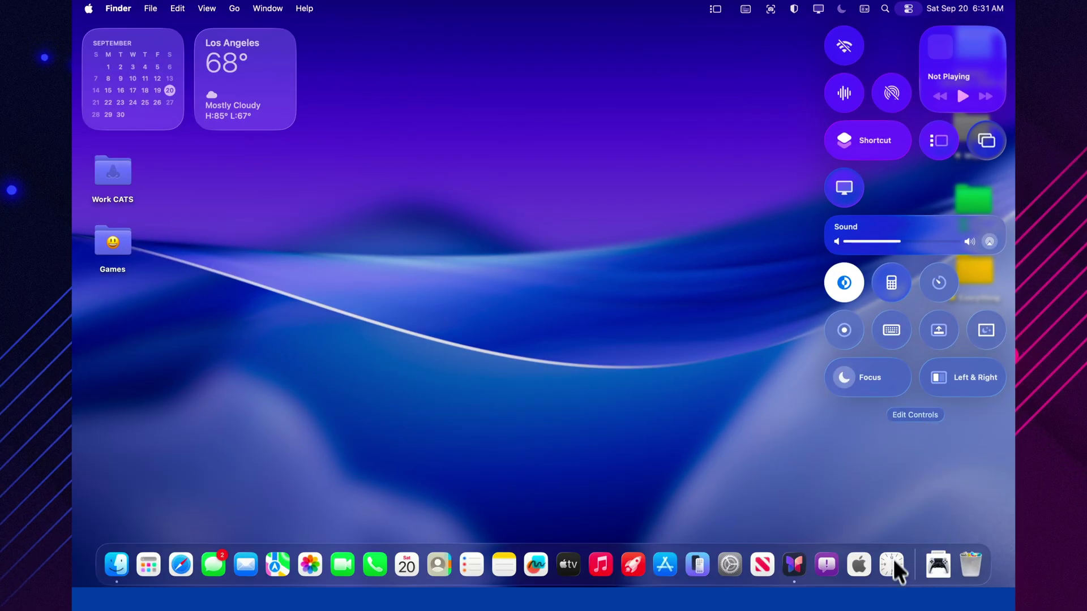
left_click(787, 534)
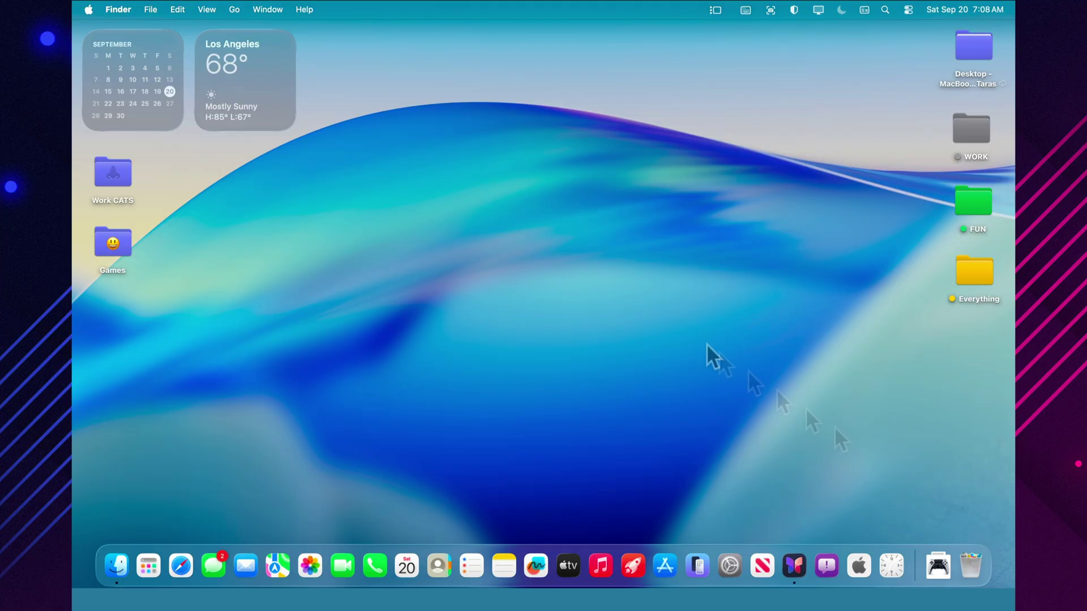
In Appearance, try the Dark, Clear (light) and Tinted (light and dark) icon and widget styles.
left_click(735, 566)
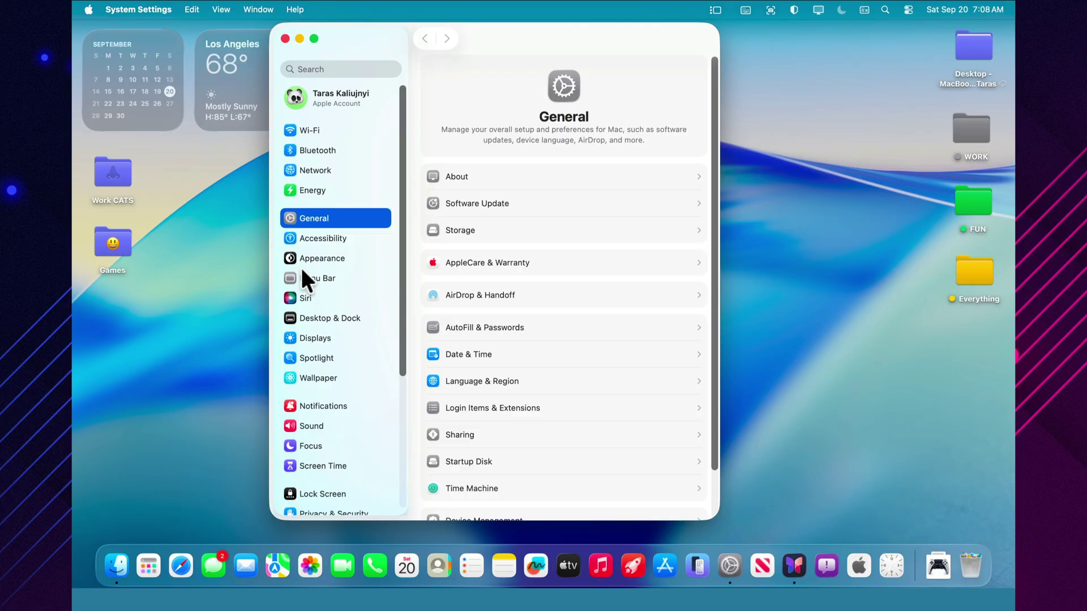
left_click(317, 258)
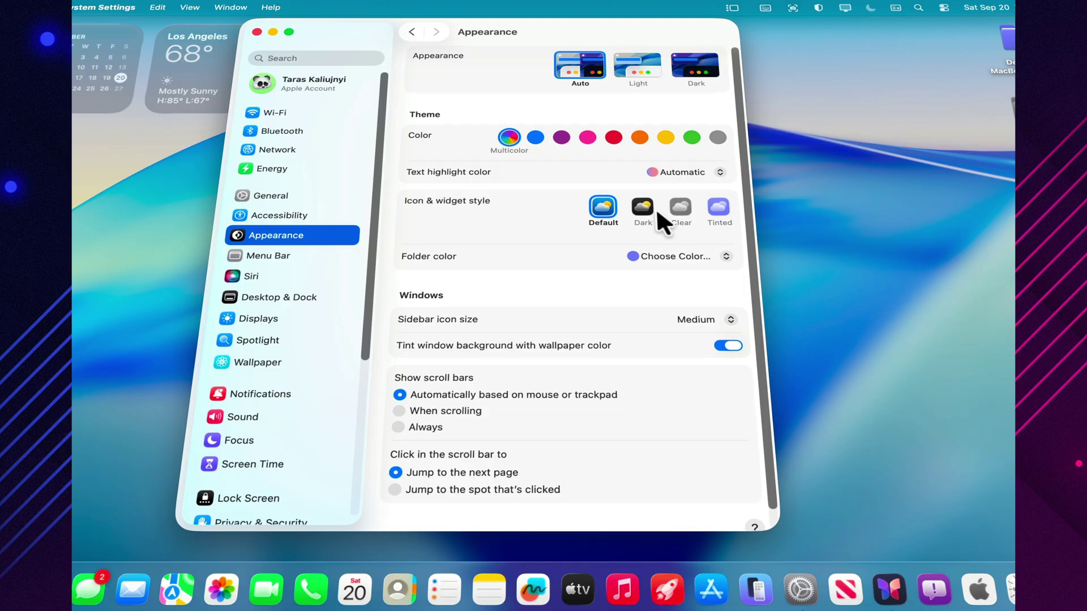
left_click(644, 209)
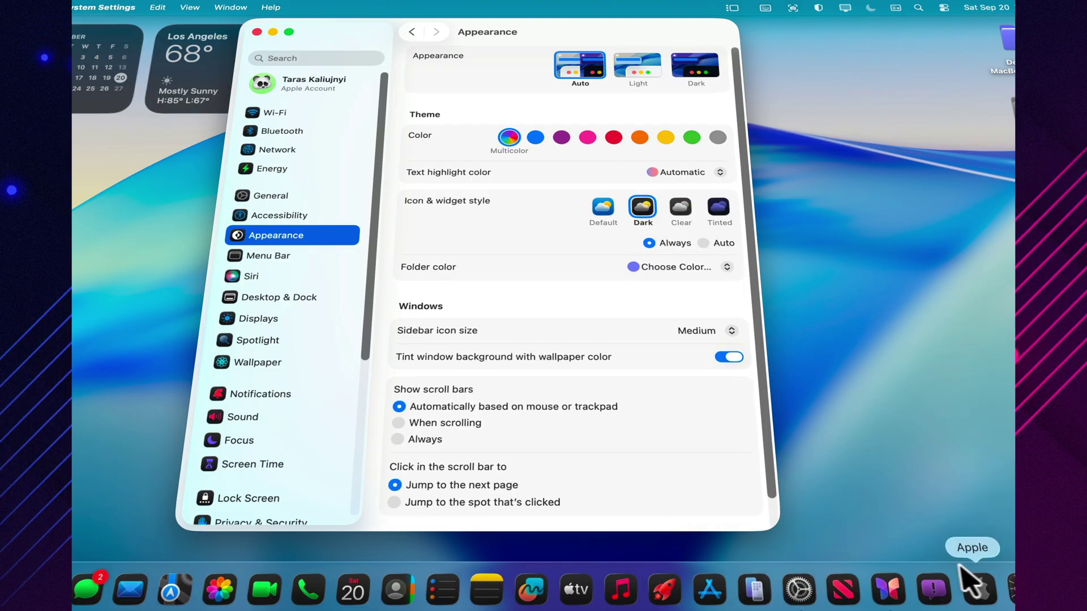
left_click(681, 207)
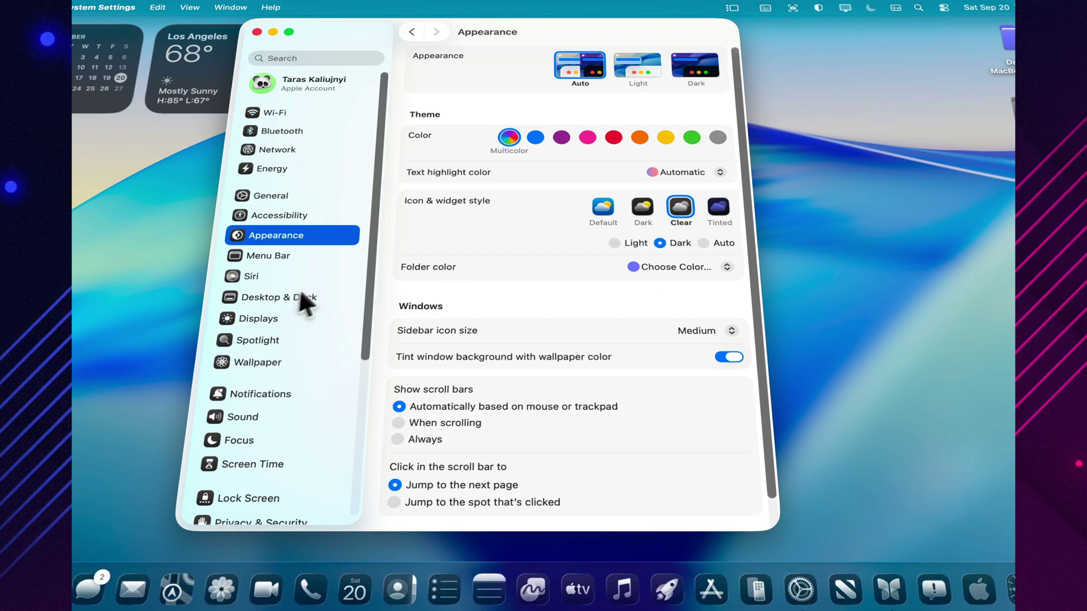
left_click(615, 242)
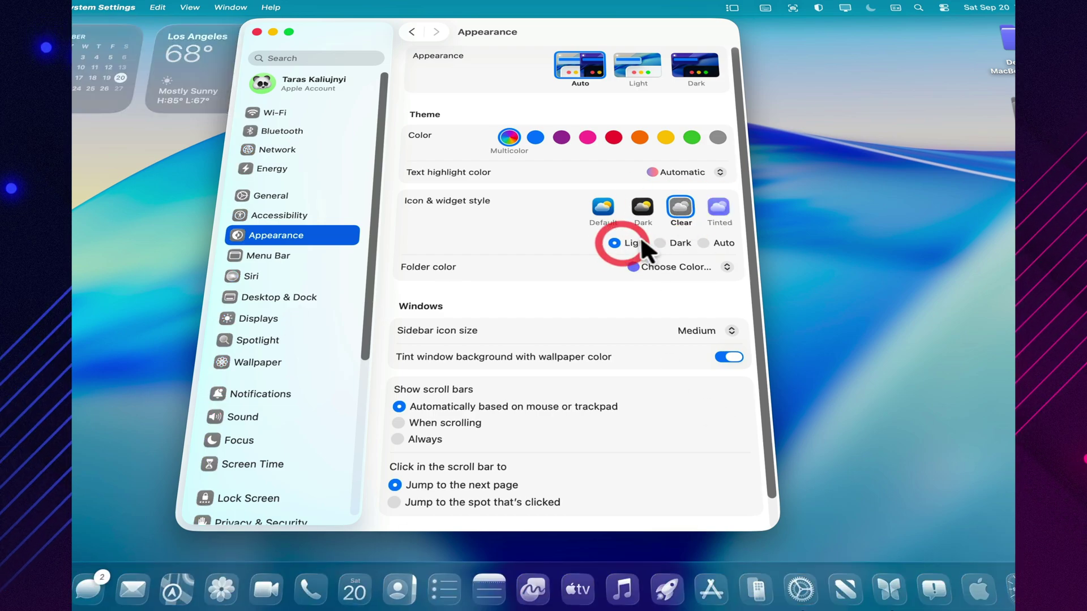
left_click(719, 204)
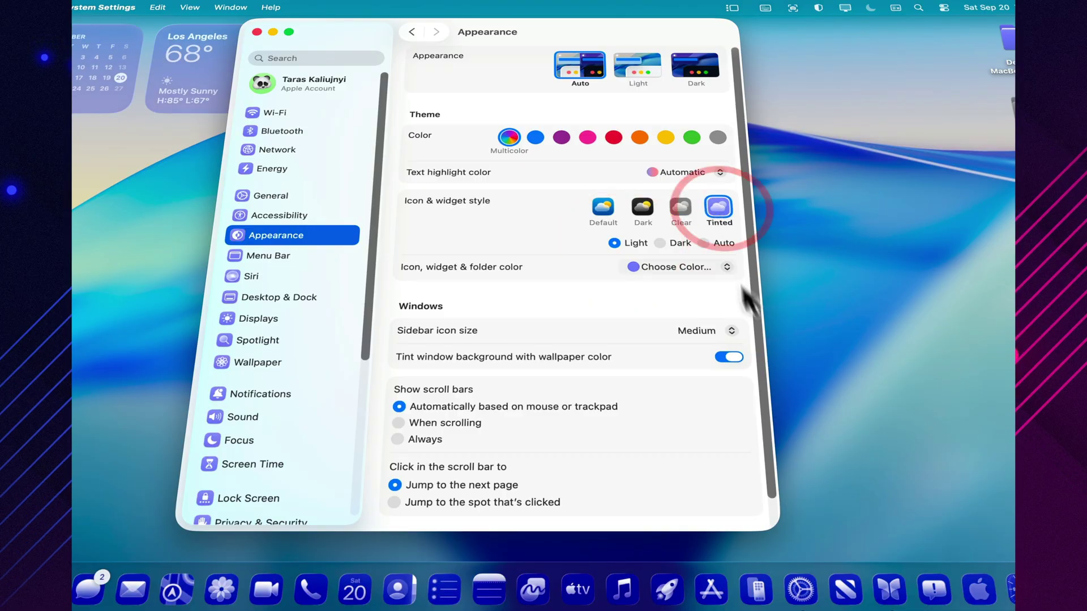
left_click(662, 242)
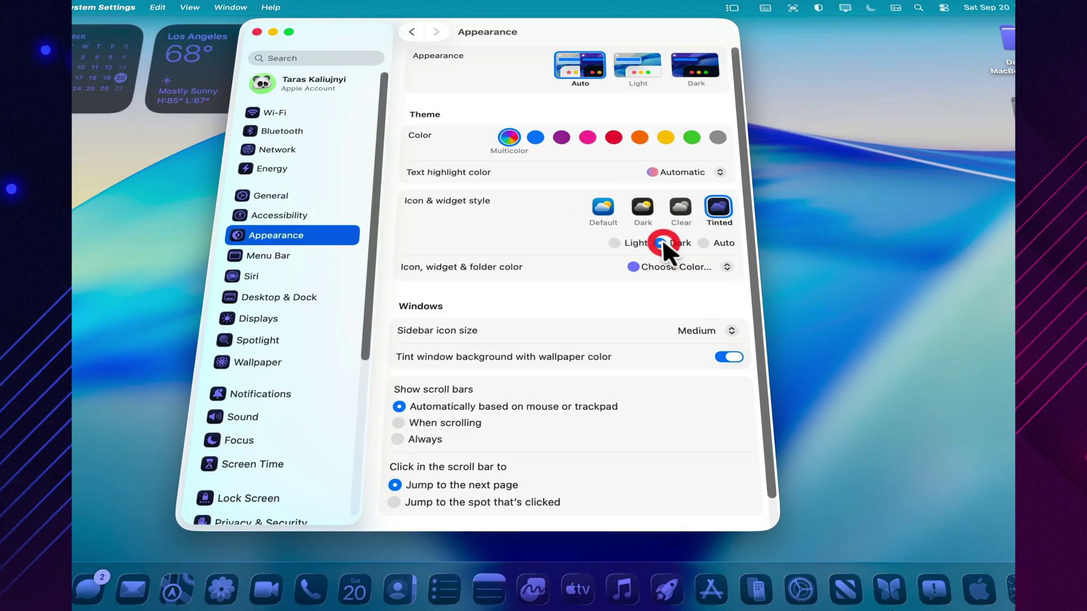
left_click(612, 242)
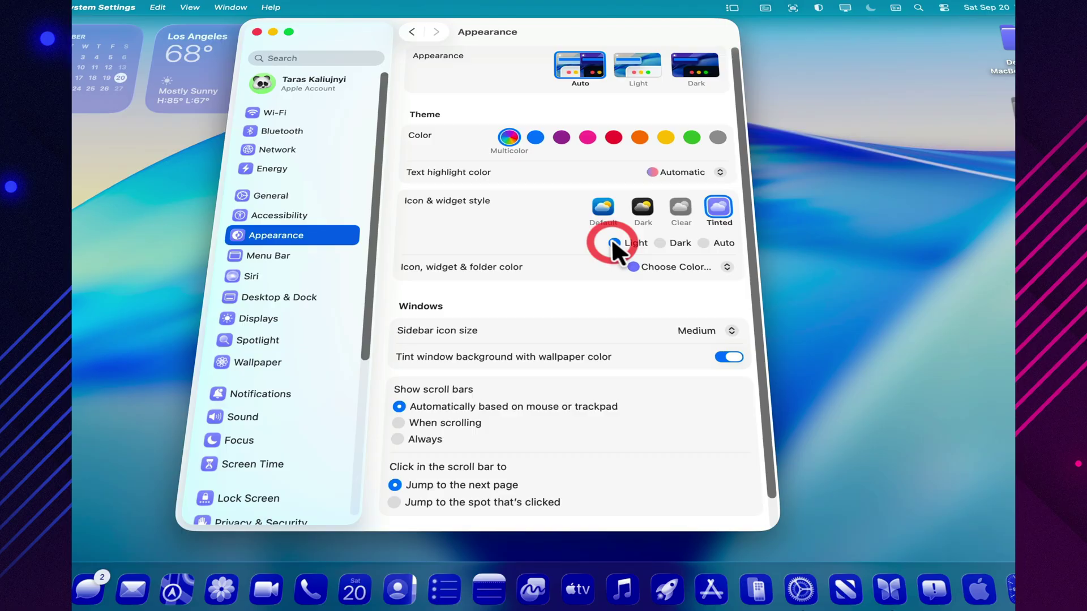
left_click(660, 243)
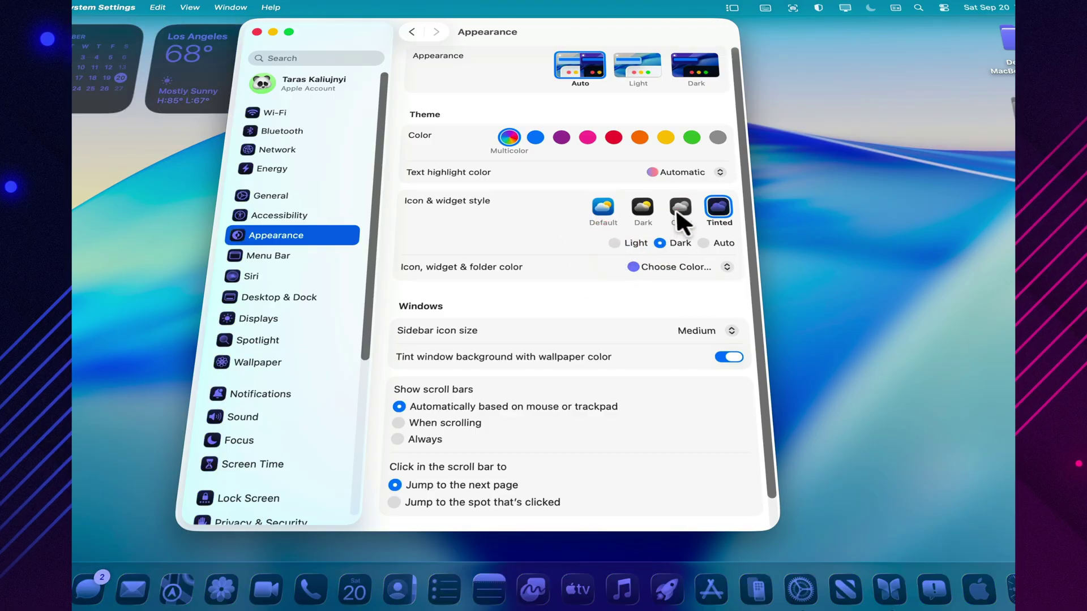
Compare Clear light and dark, Dark and Default styles, finishing on Tinted (Dark).
left_click(677, 208)
left_click(615, 241)
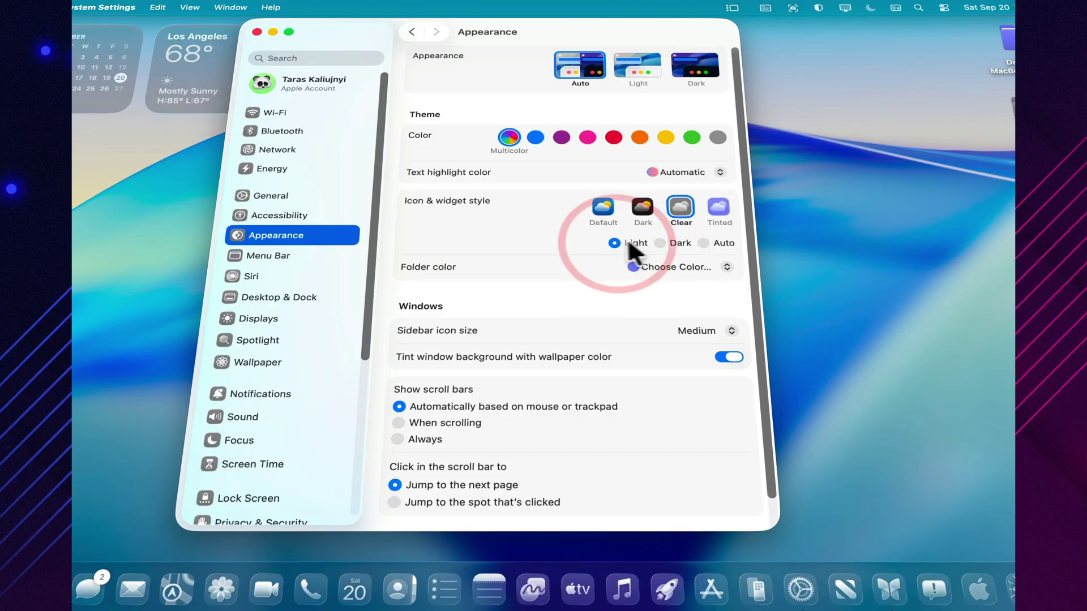
left_click(658, 242)
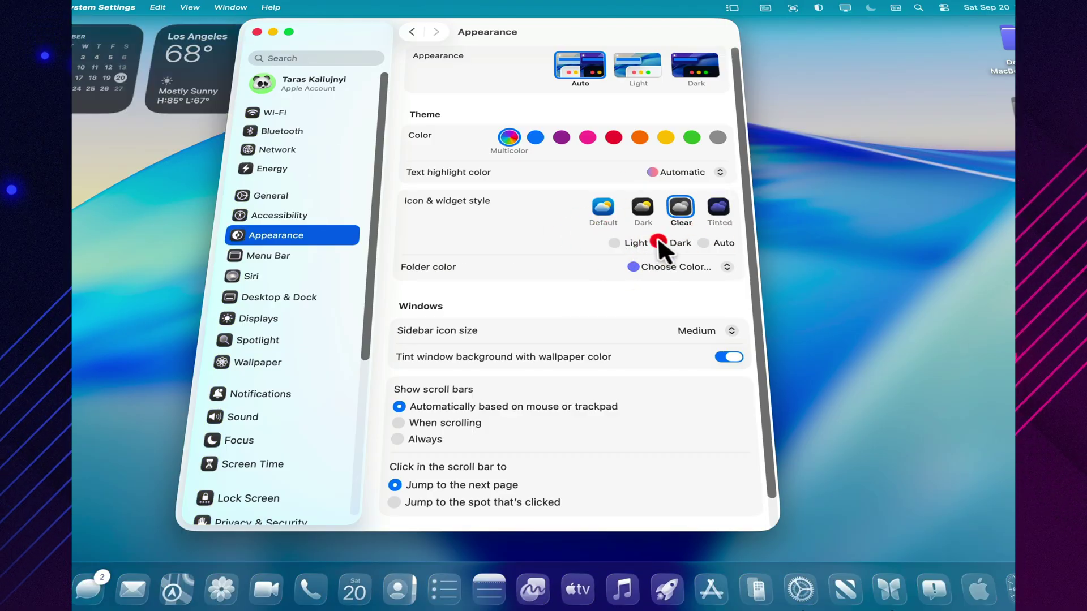
left_click(641, 205)
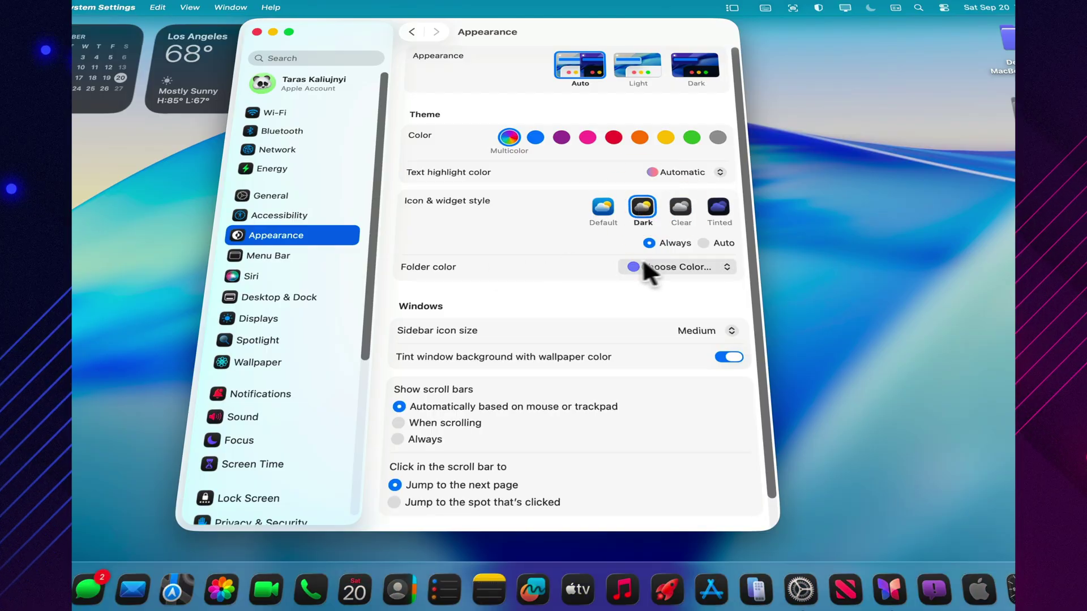
left_click(607, 210)
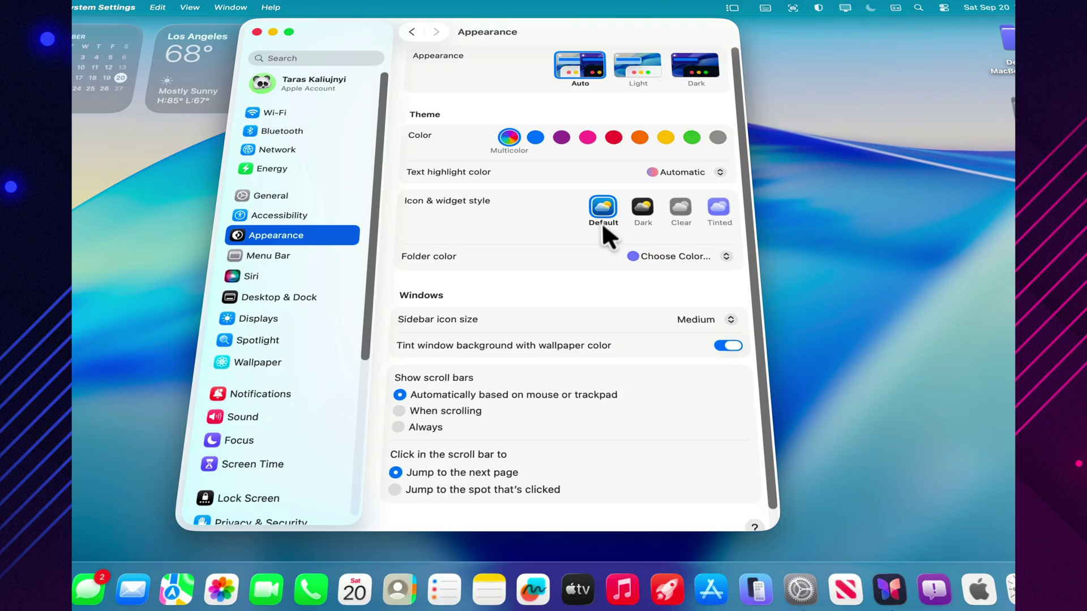
left_click(641, 208)
left_click(716, 207)
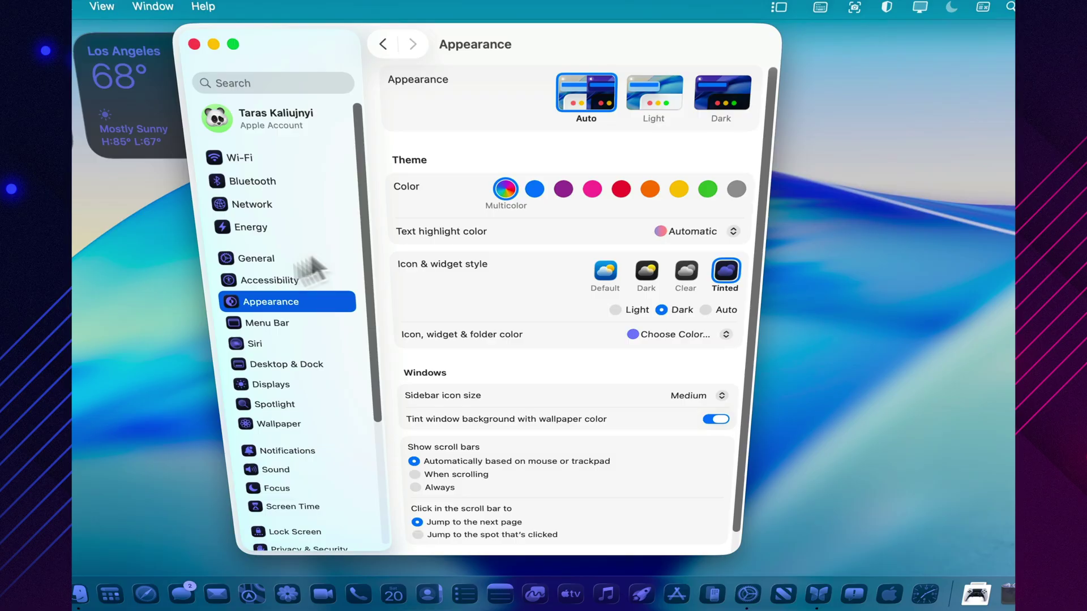
In Menu Bar settings, turn 'Show menu bar background' on, then back off.
left_click(269, 324)
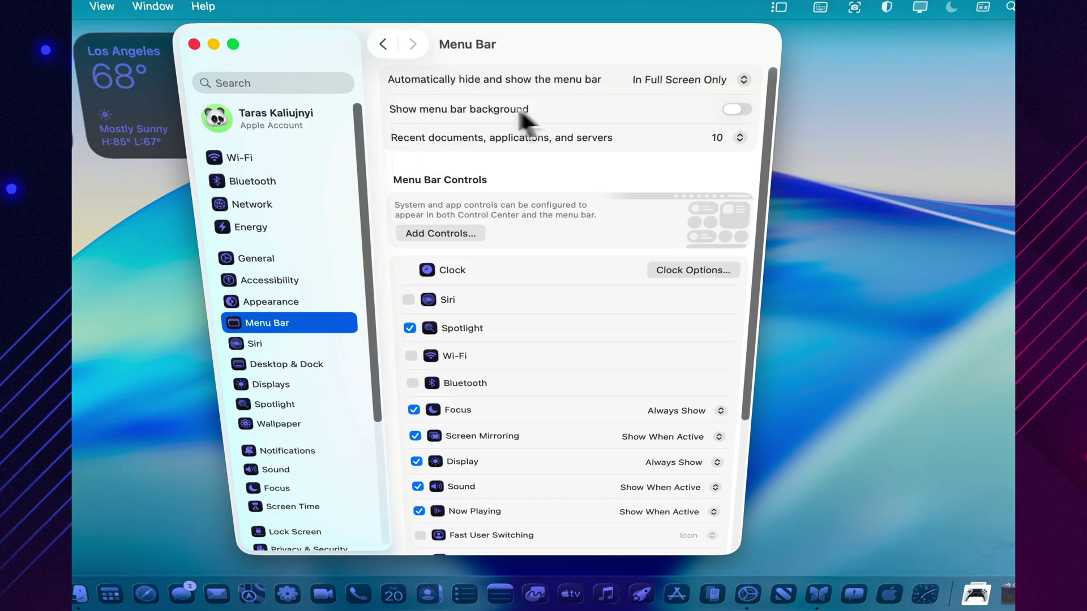
left_click(739, 106)
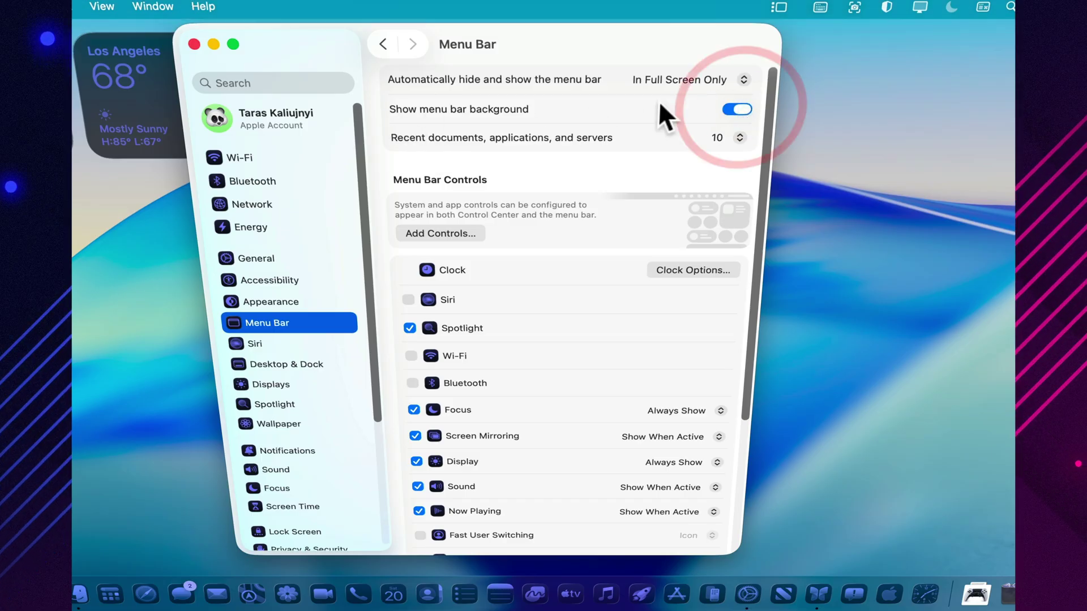
left_click(729, 106)
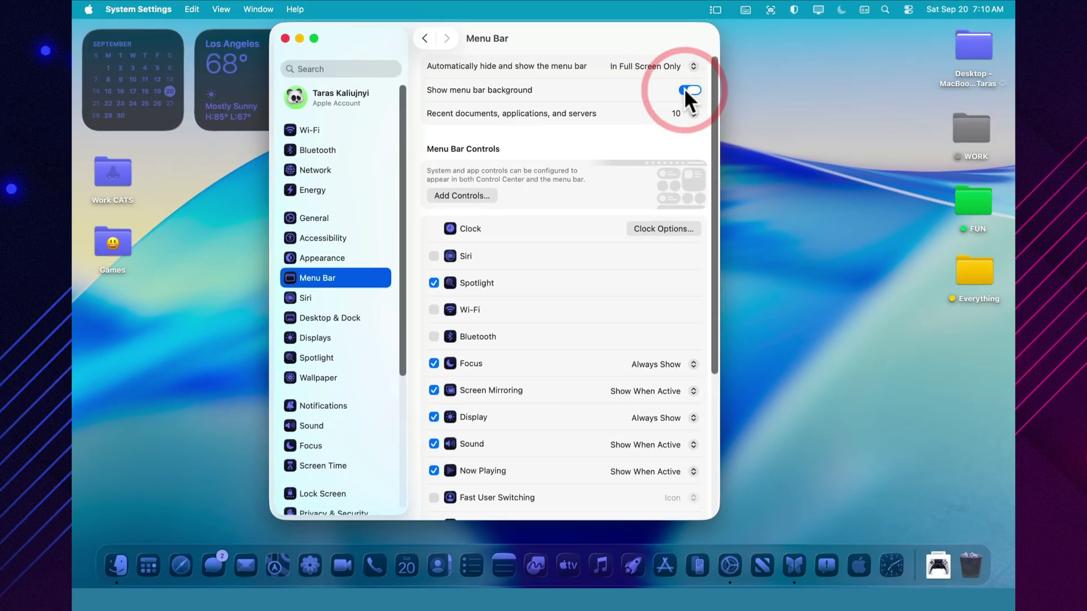
left_click(726, 102)
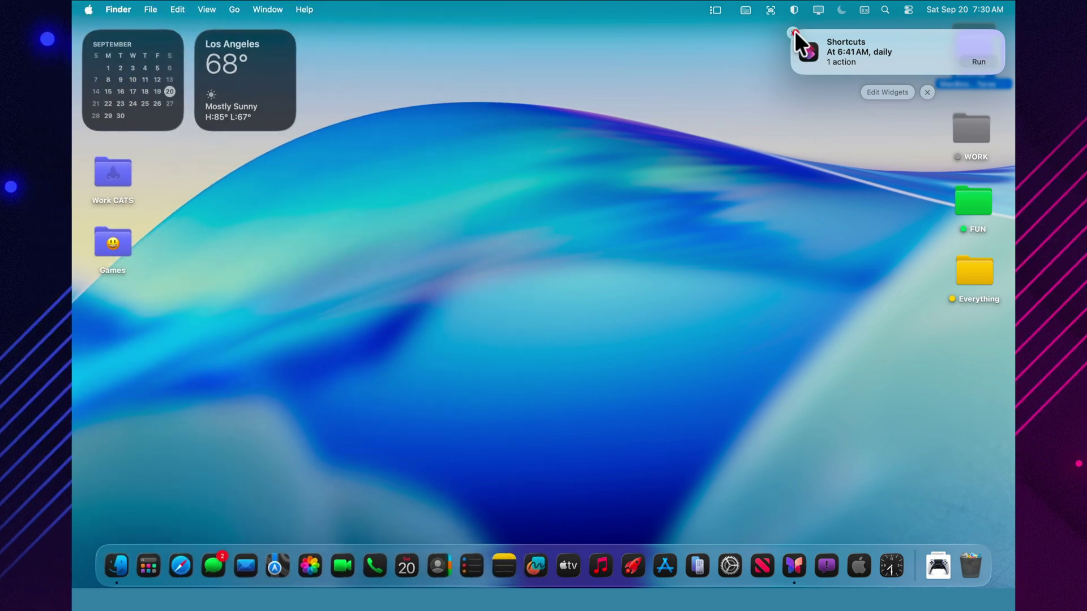
Dismiss the Shortcuts notification, raise the volume, and toggle Night Shift on and off.
left_click(793, 32)
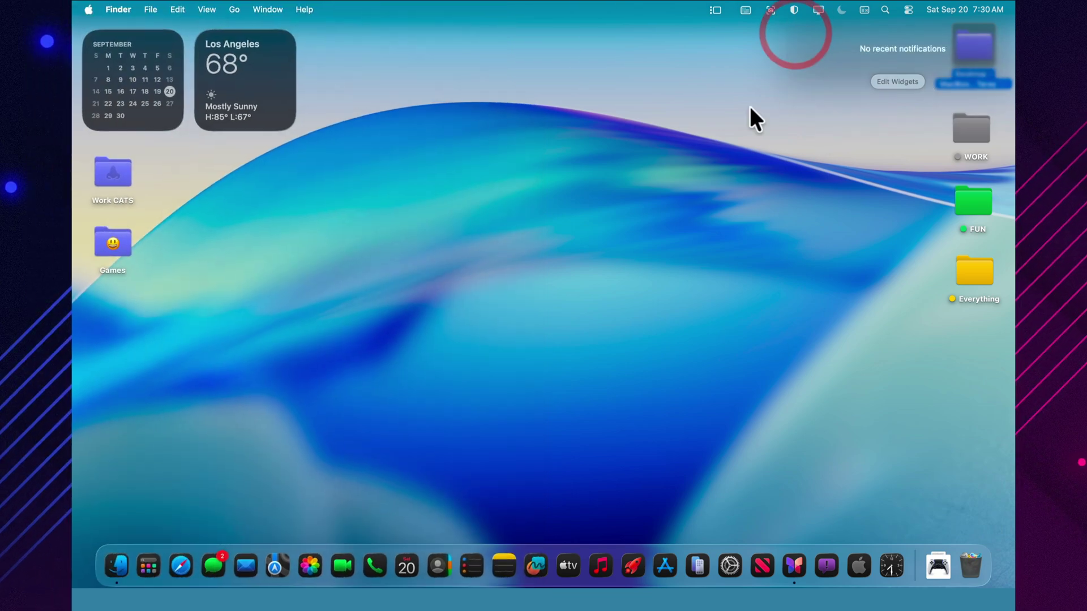
left_click(907, 9)
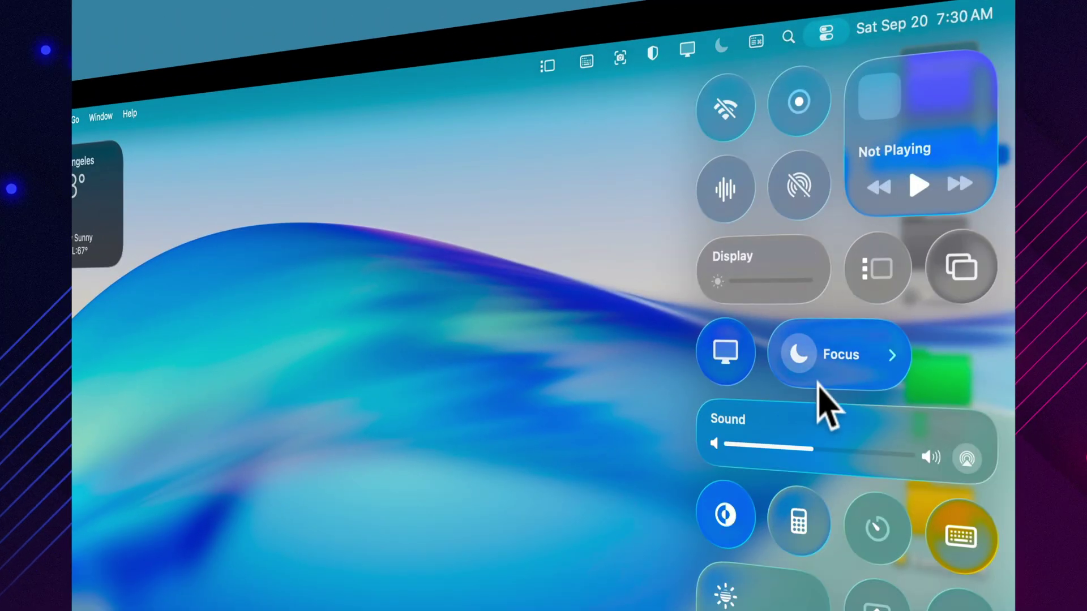
left_click_drag(820, 449, 791, 451)
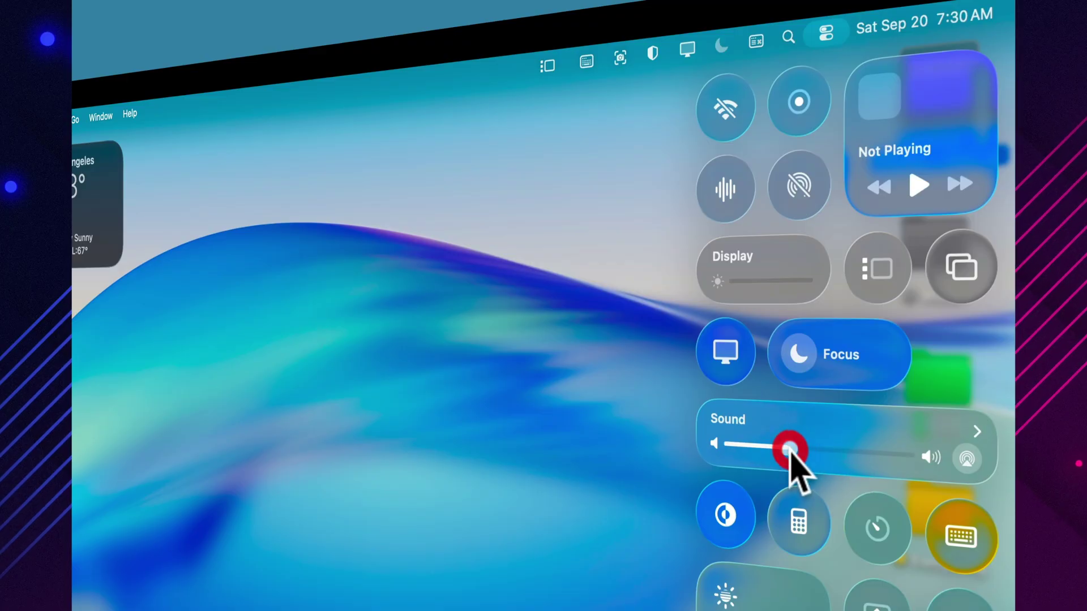
left_click(769, 273)
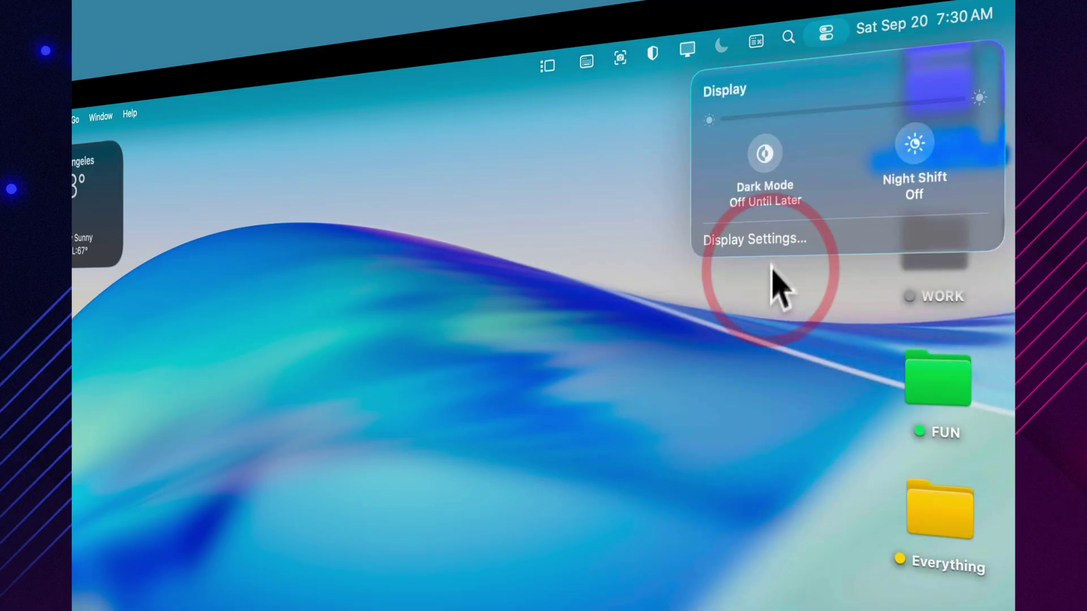
left_click(776, 110)
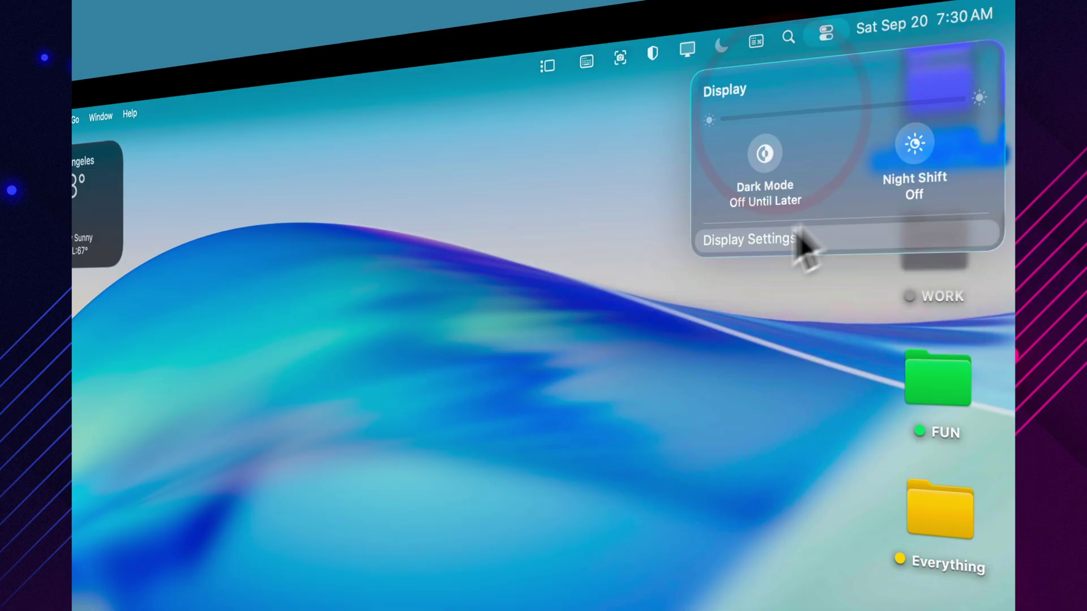
left_click(914, 144)
left_click(912, 146)
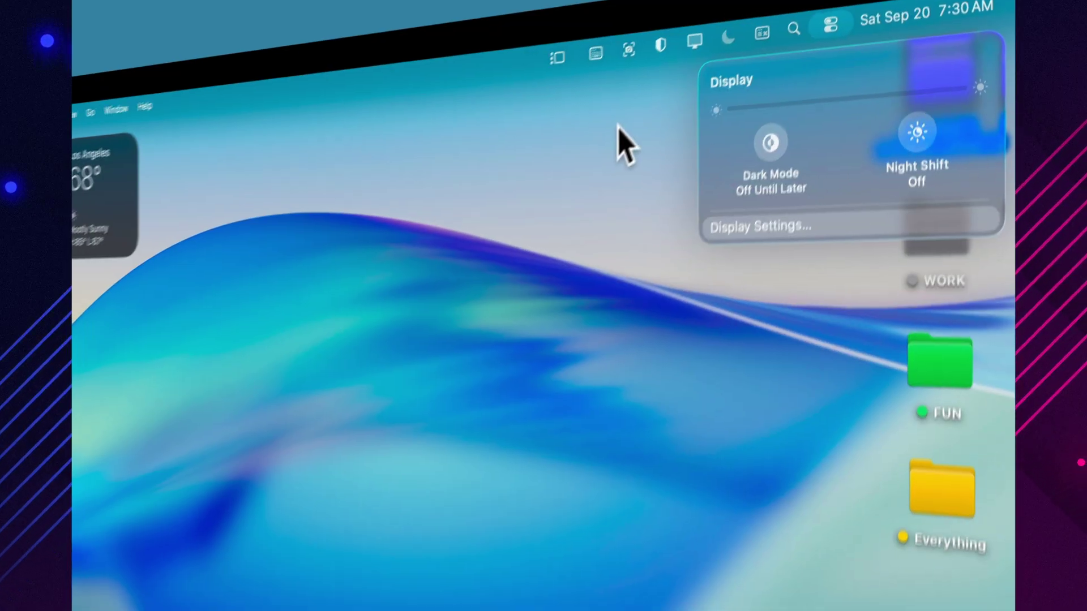
left_click(614, 136)
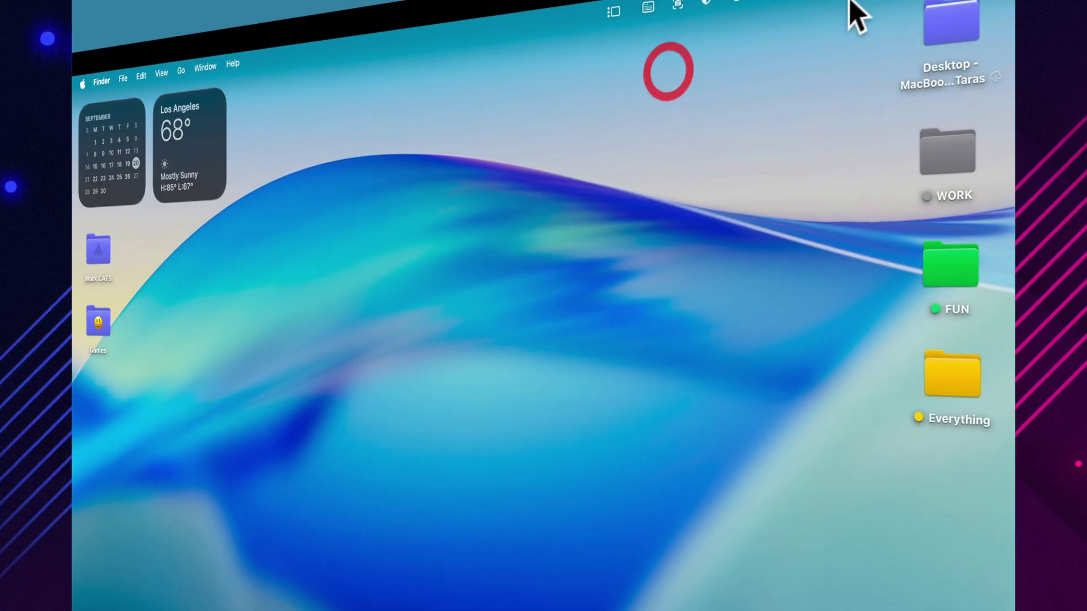
Edit Control Center's controls and add the Timer control beside Focus.
left_click(865, 7)
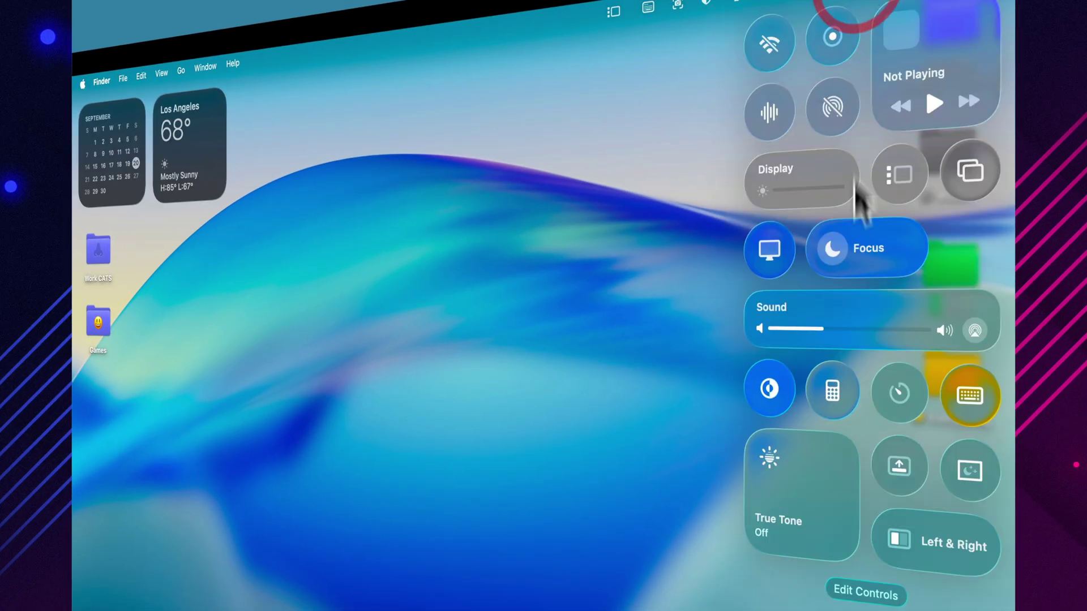
left_click(866, 591)
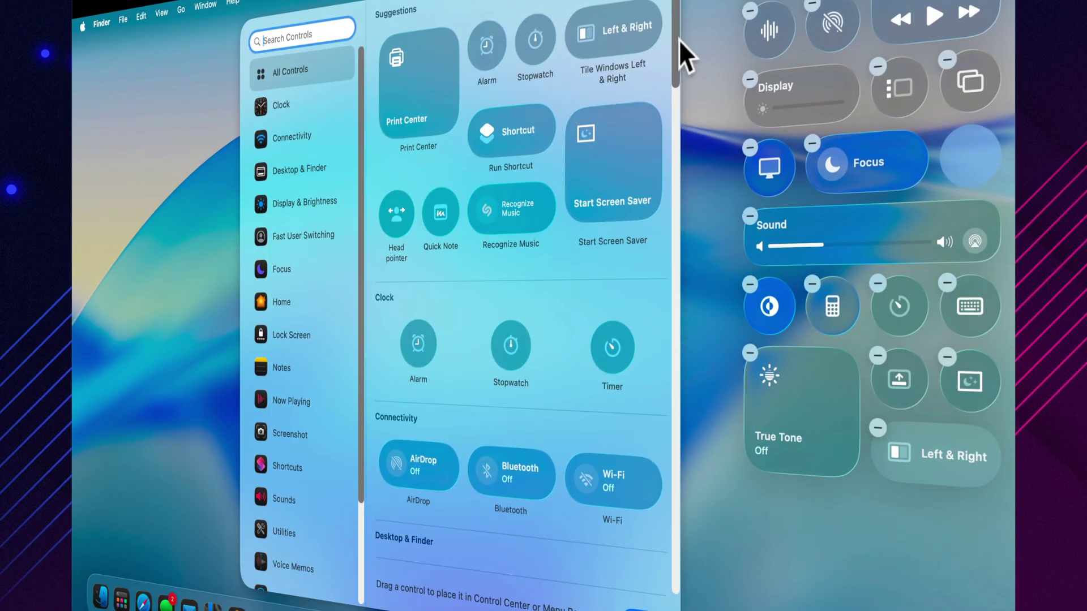
mouse_move(675, 44)
left_mouse_down()
mouse_move(678, 454)
mouse_move(691, 32)
left_mouse_up()
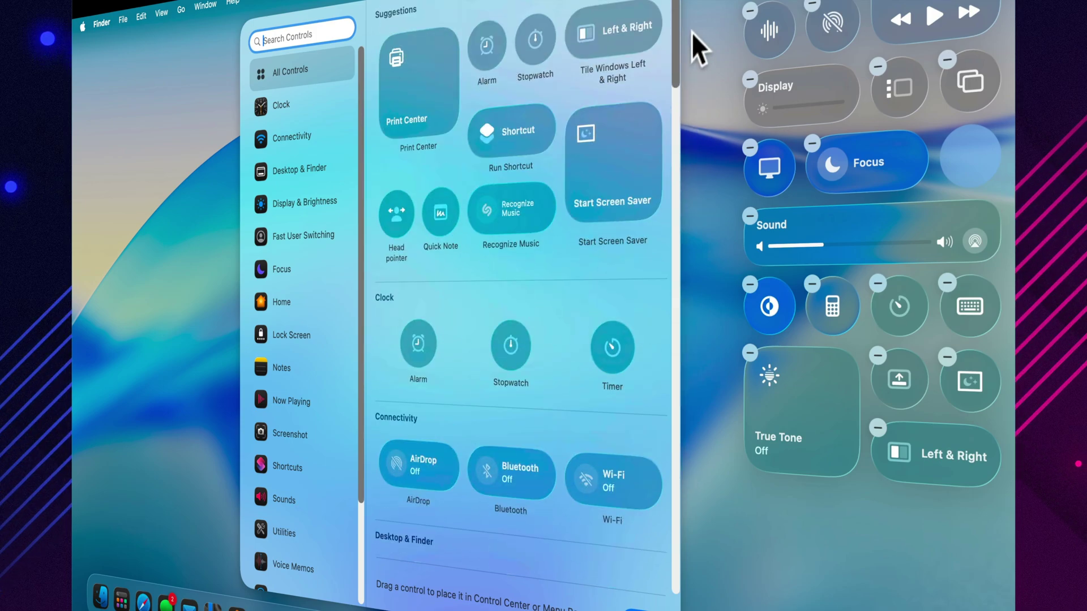
left_click_drag(609, 345, 951, 181)
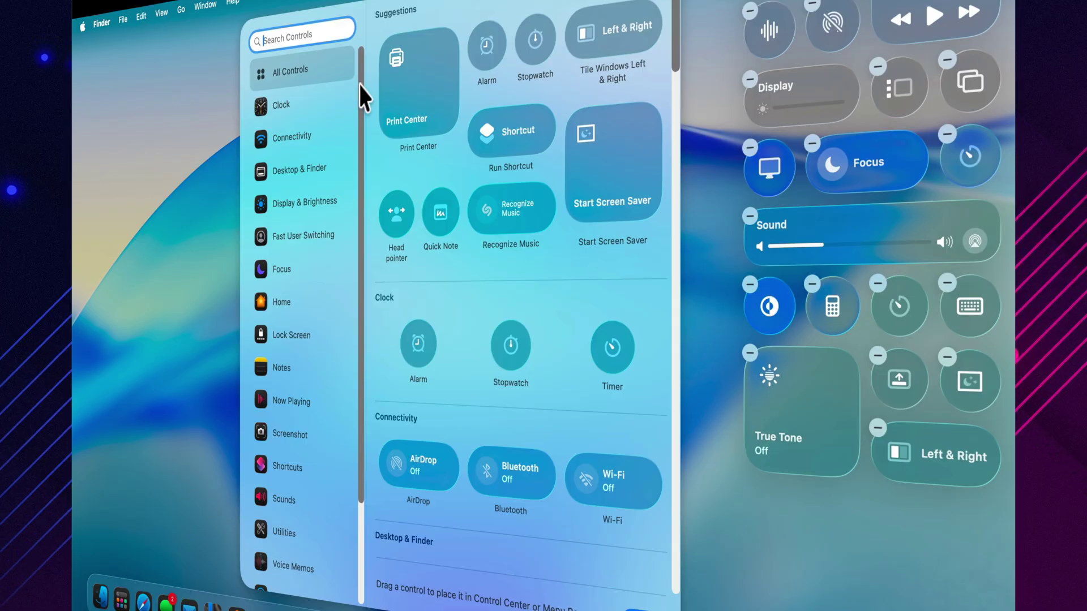
left_click_drag(361, 85, 368, 231)
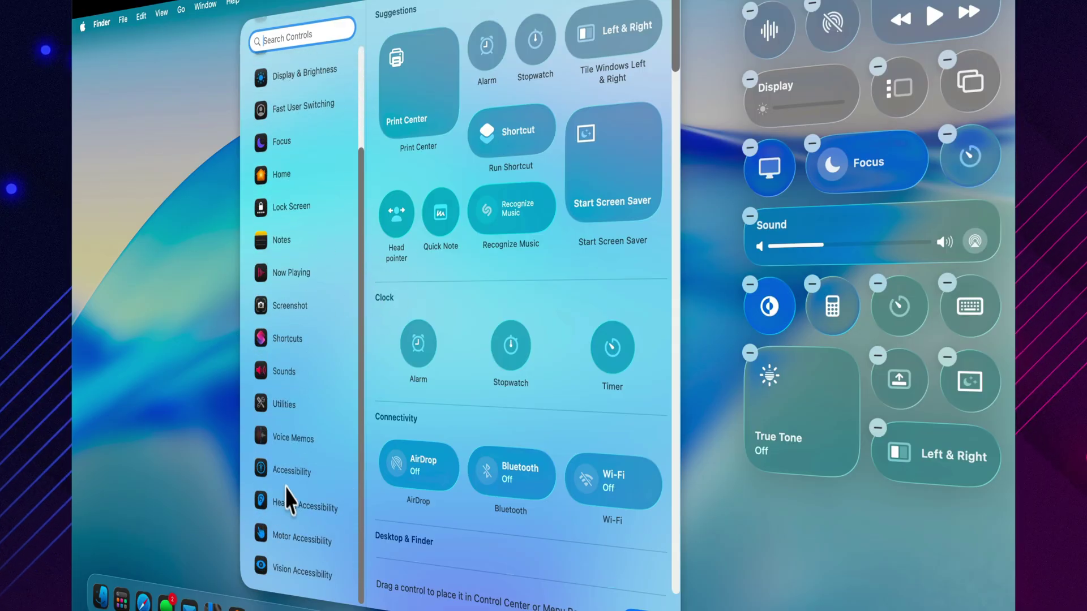
scroll(283, 272, "up", 5)
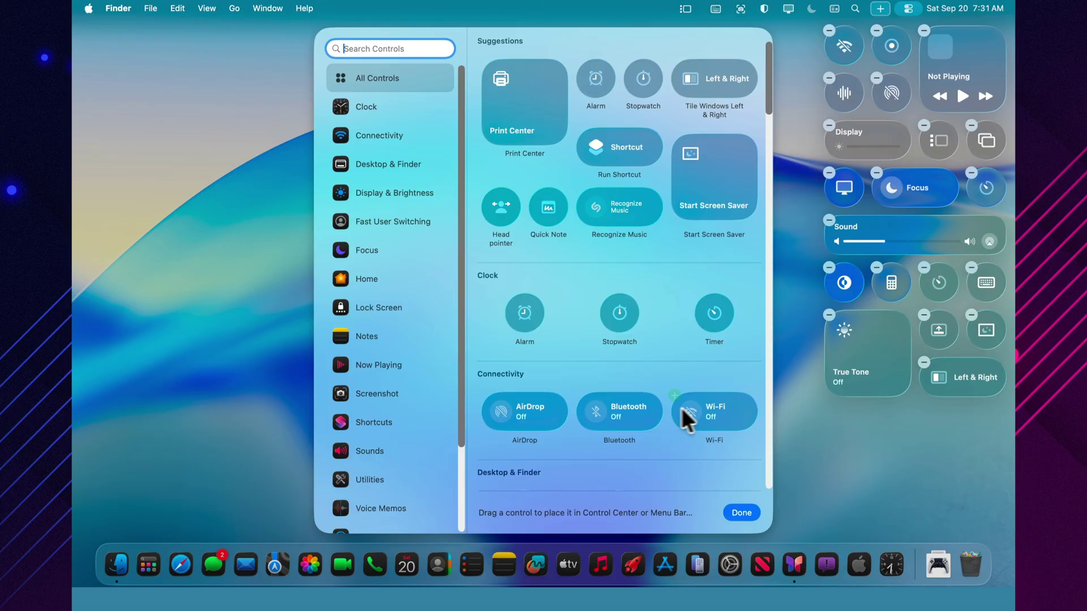
Finish editing Control Center, then open a Finder Recents window snapped left and widened.
left_click(741, 512)
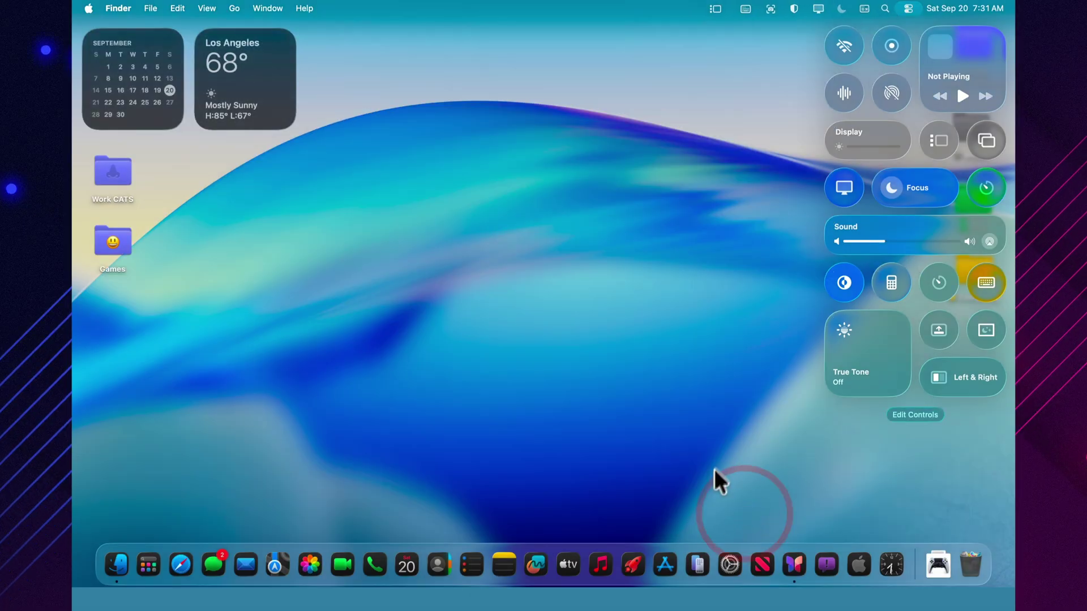
left_click(716, 425)
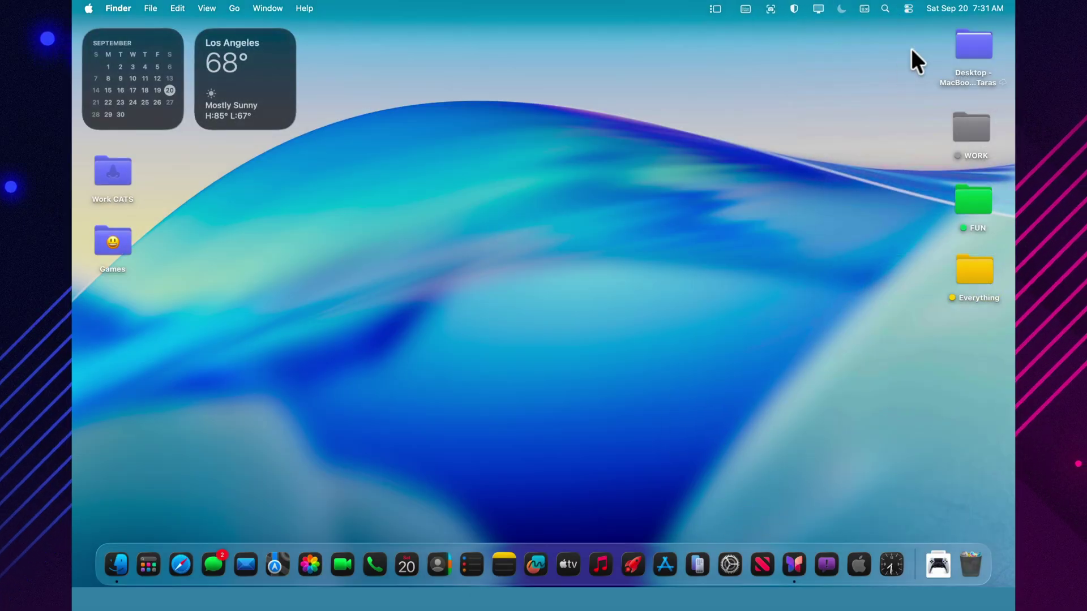
left_click(127, 563)
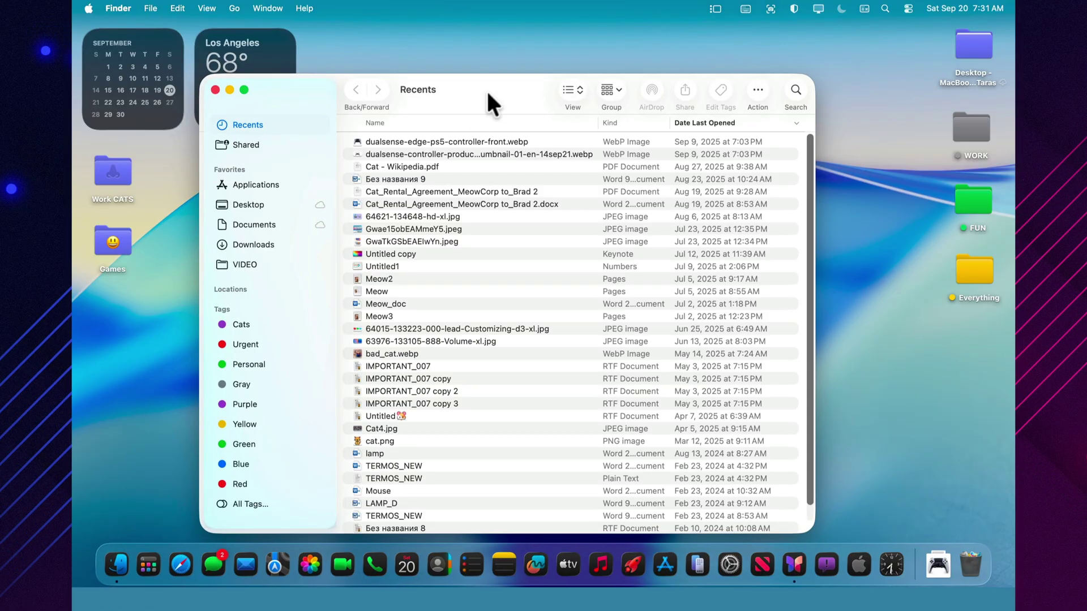
left_click_drag(498, 79, 151, 213)
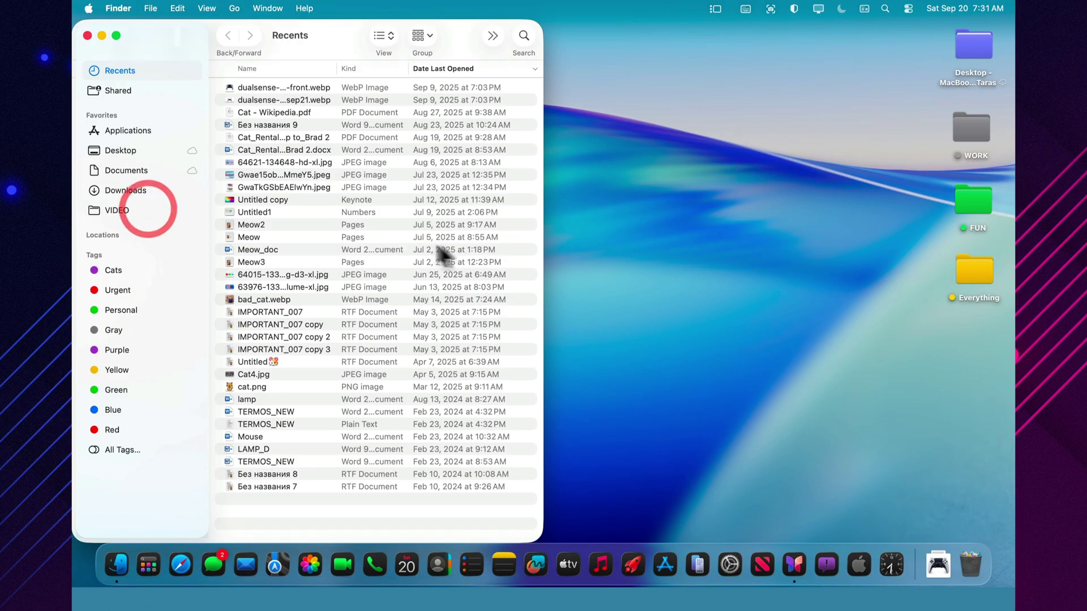
left_click_drag(542, 191, 707, 191)
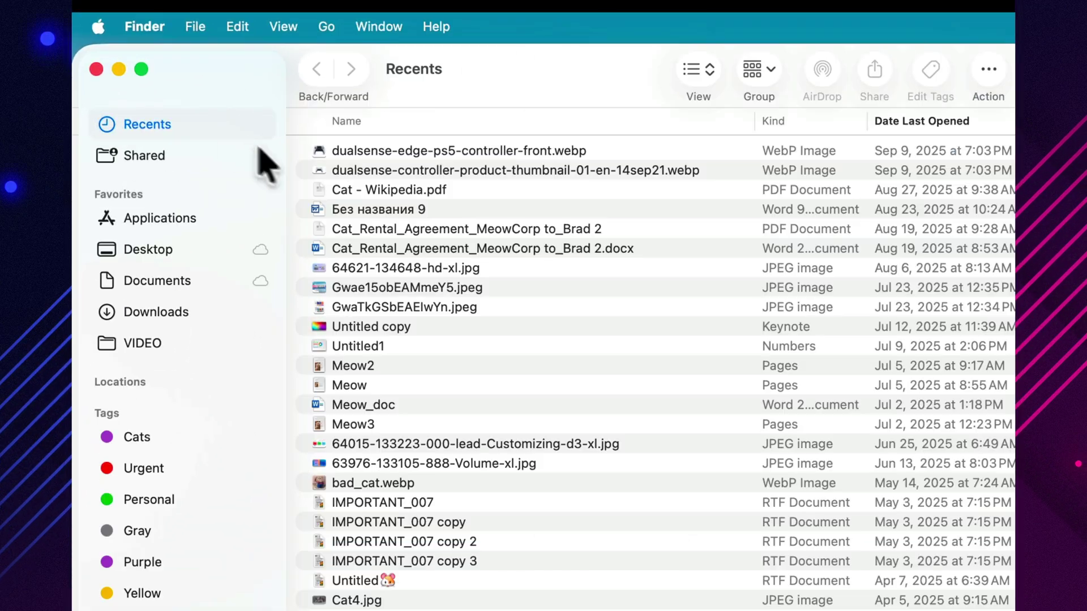
mouse_move(142, 70)
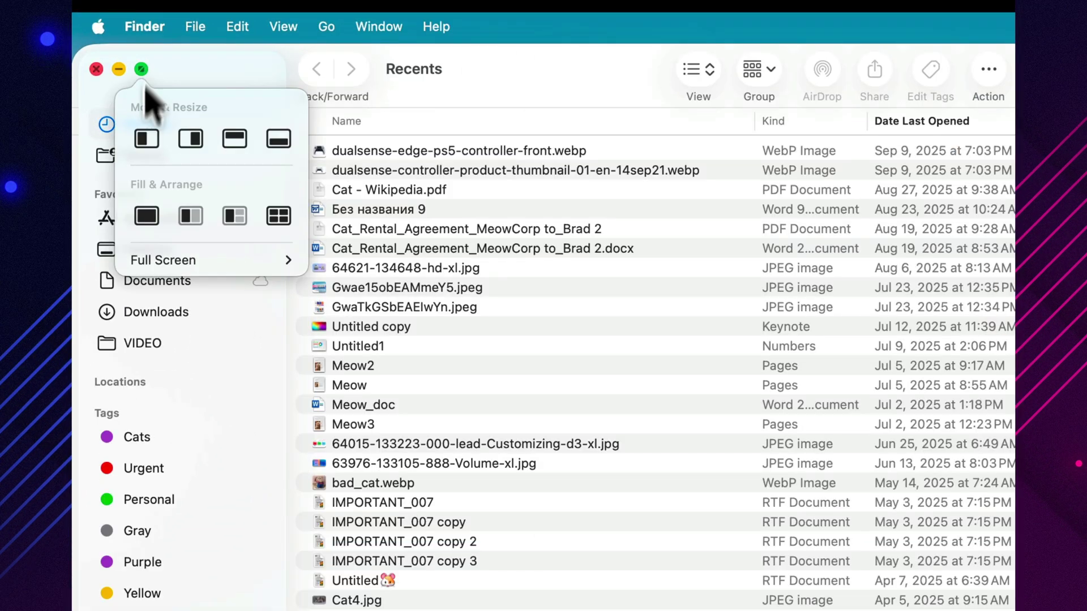
Browse Finder's File, View, Go and Window menus, including Window > Move & Resize, then dismiss them.
left_click(543, 54)
left_click(198, 26)
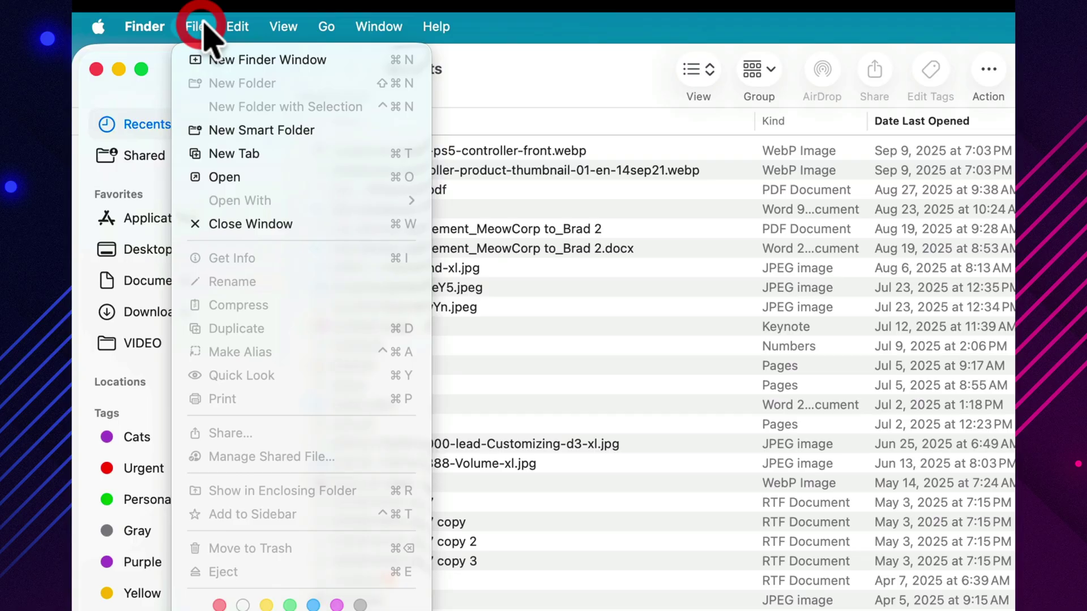
mouse_move(284, 24)
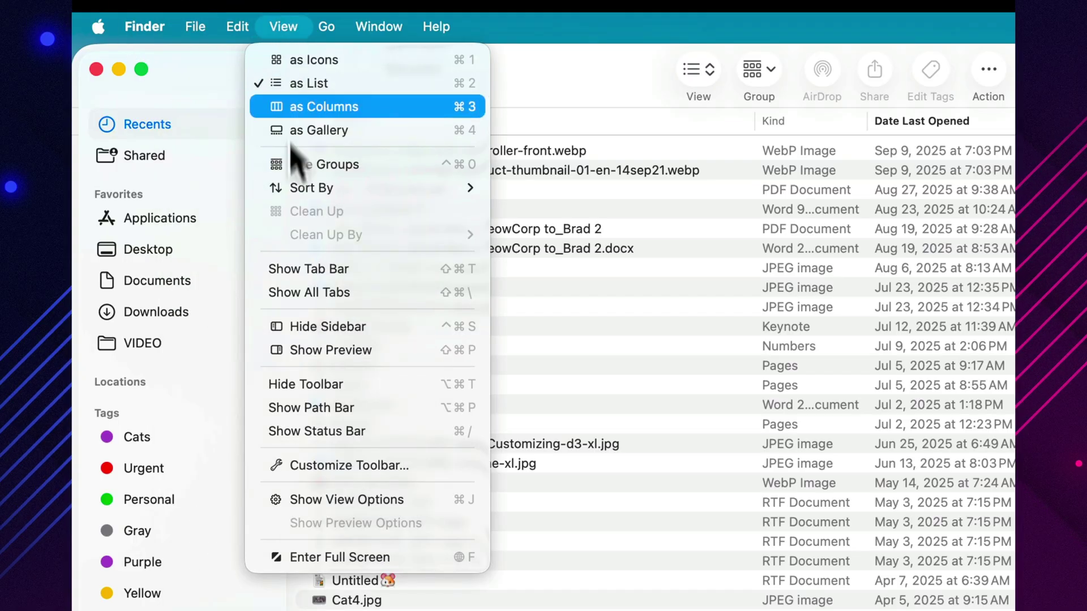
mouse_move(339, 25)
mouse_move(378, 27)
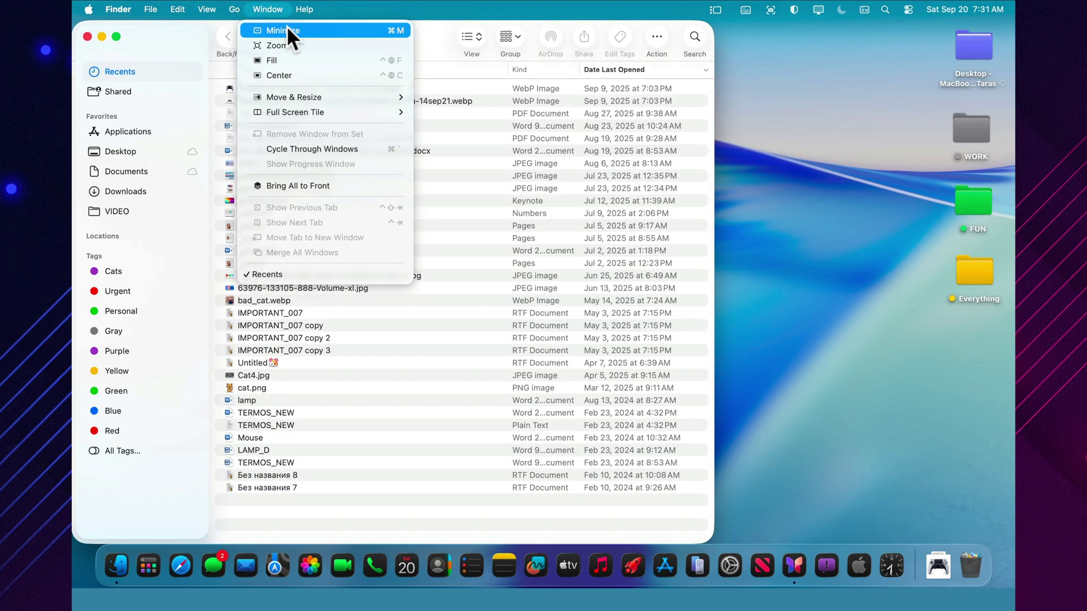
mouse_move(339, 98)
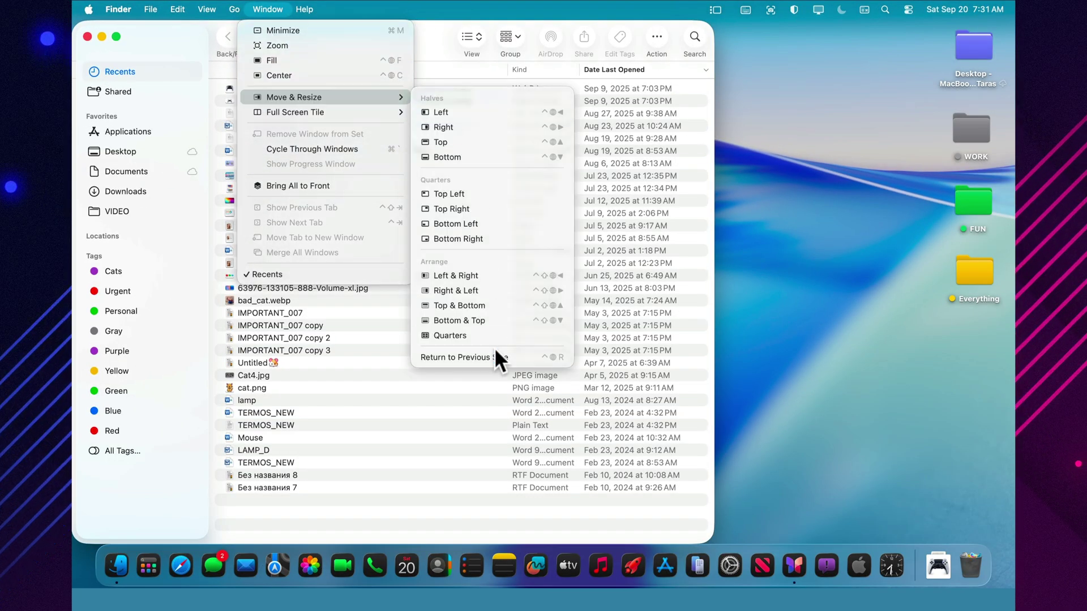
left_click(806, 246)
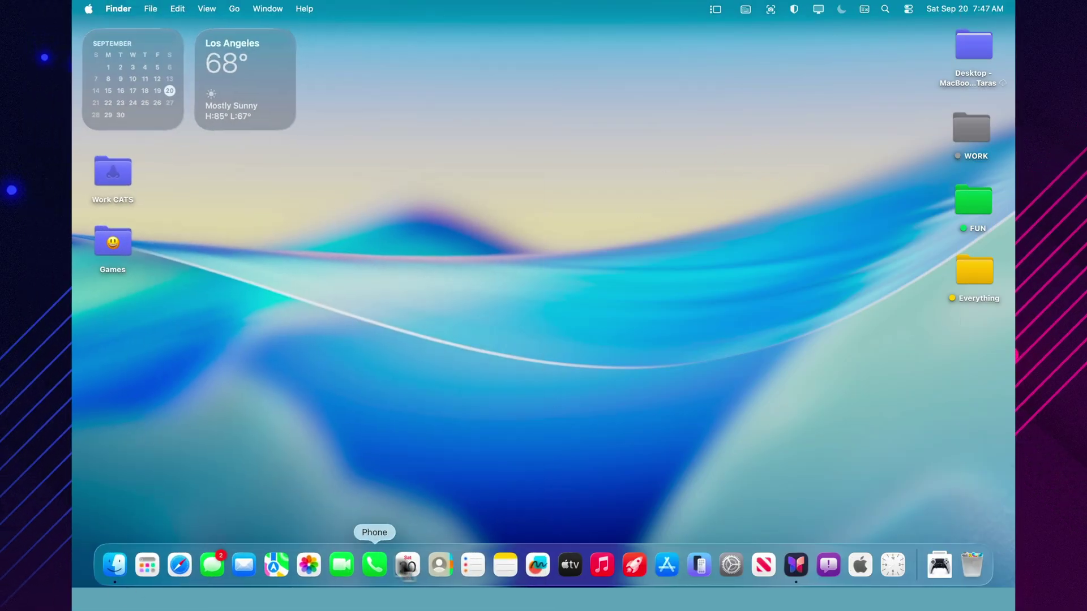
Open System Settings and visit the Lock Screen and then the Wallpaper settings.
left_click(729, 565)
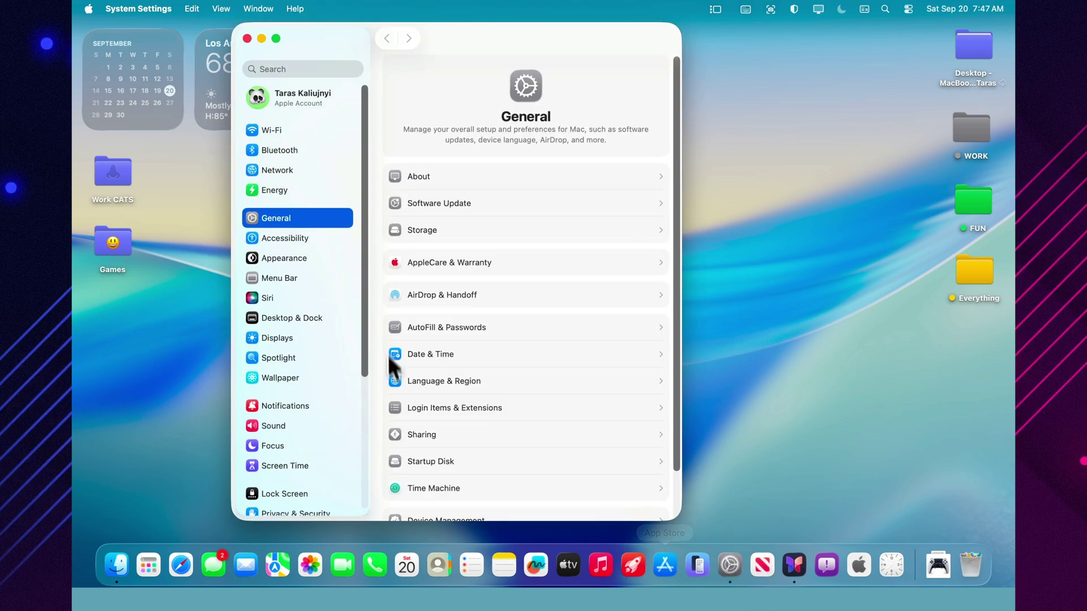
left_click_drag(364, 337, 366, 402)
left_click(297, 376)
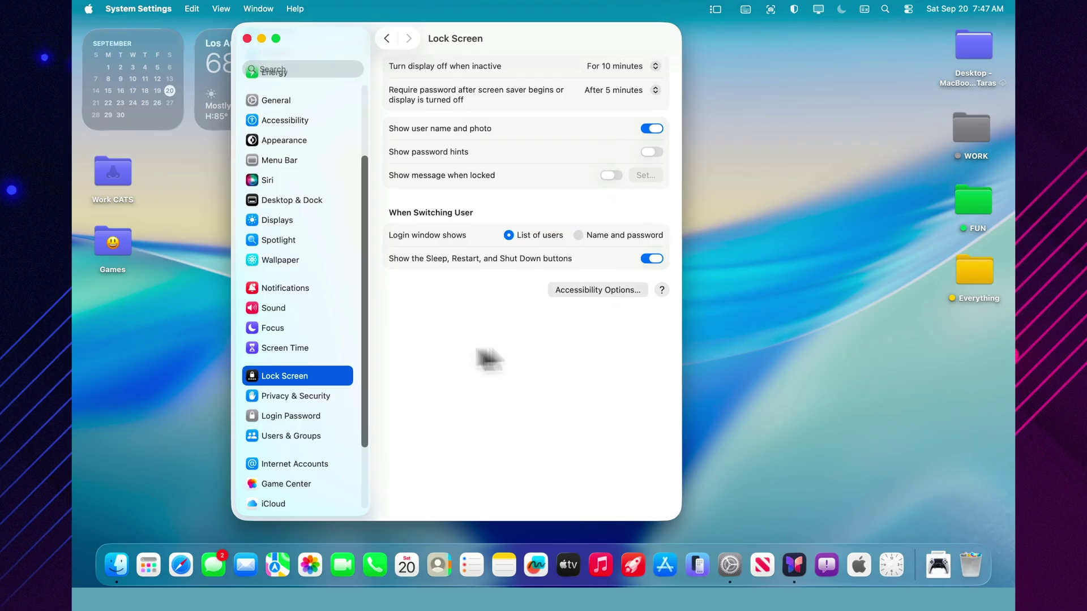
left_click(278, 260)
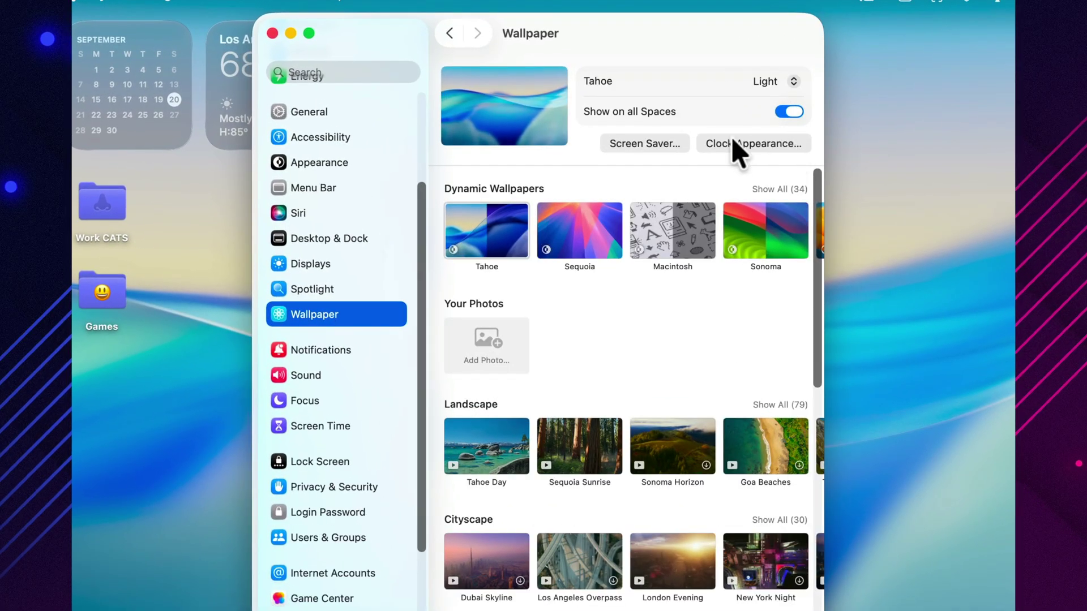
Try the first, second and sixth clock styles, then settle on the fifth with about 40% weight.
left_click(739, 148)
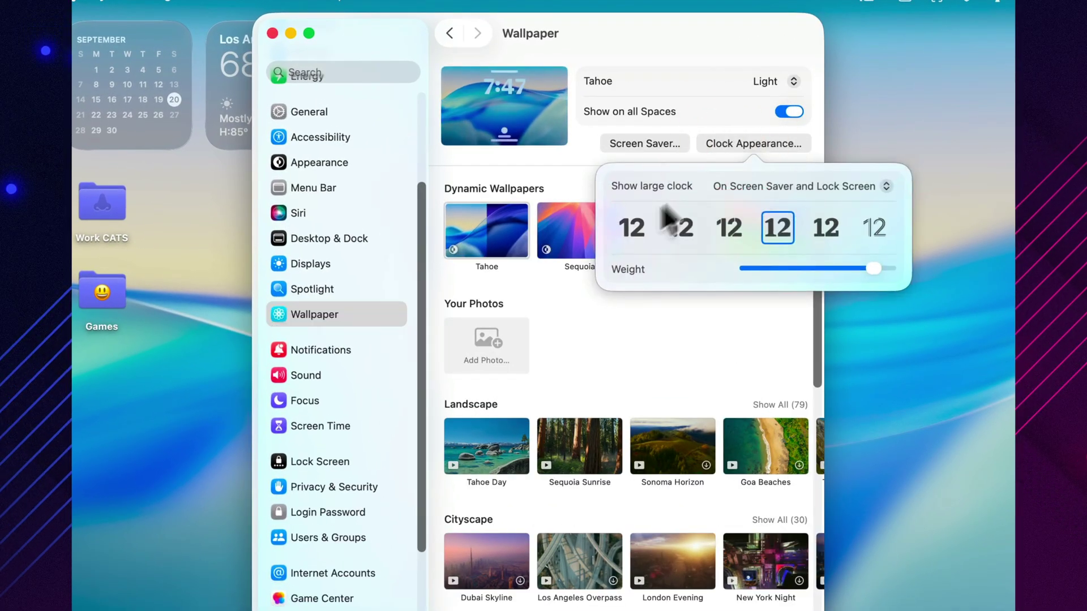
left_click(630, 229)
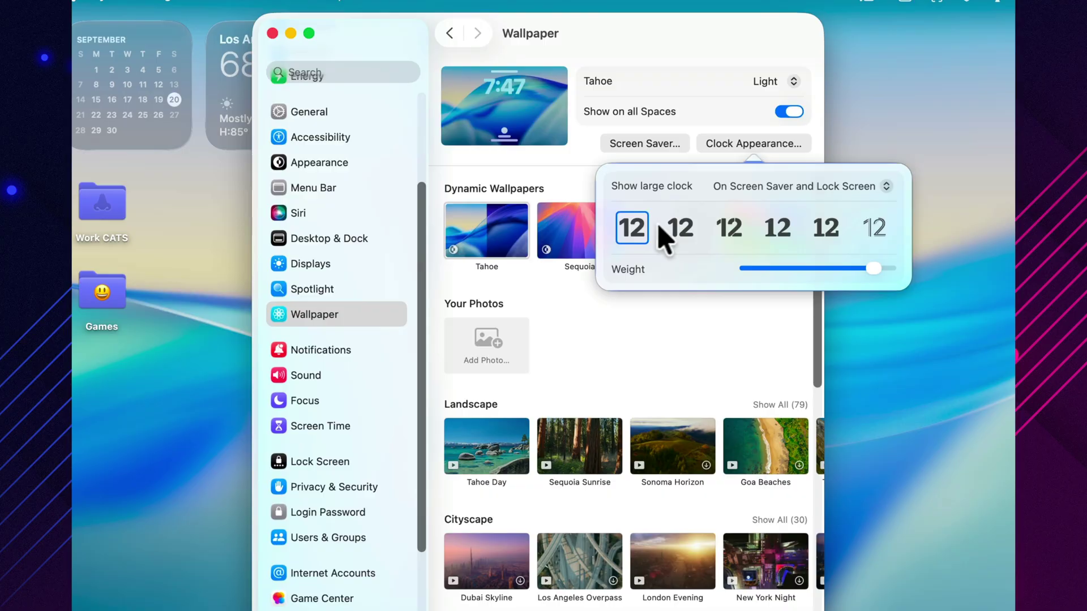
left_click(680, 229)
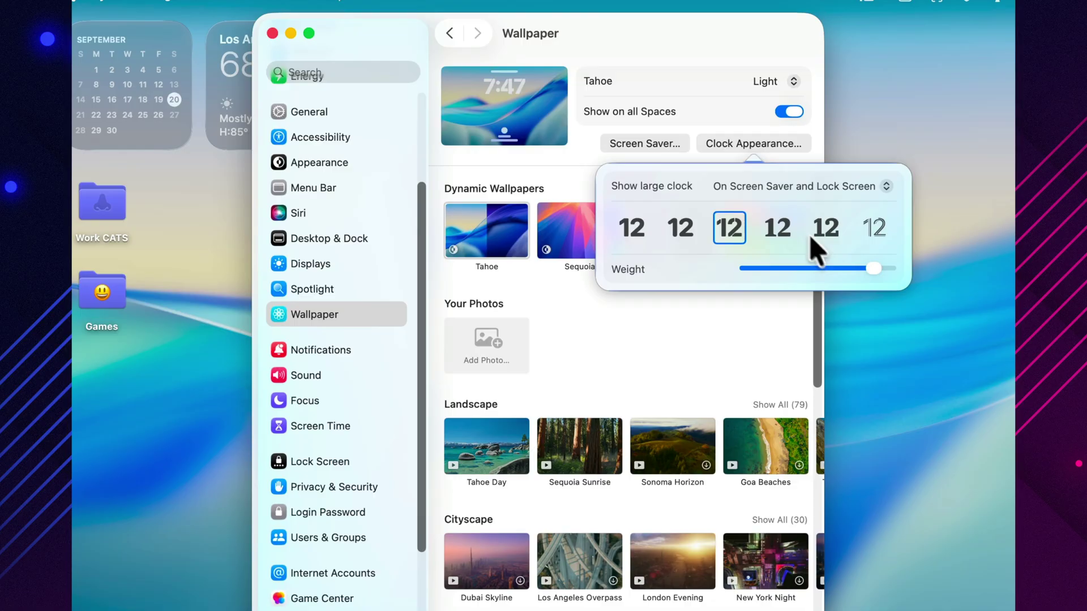
left_click(869, 230)
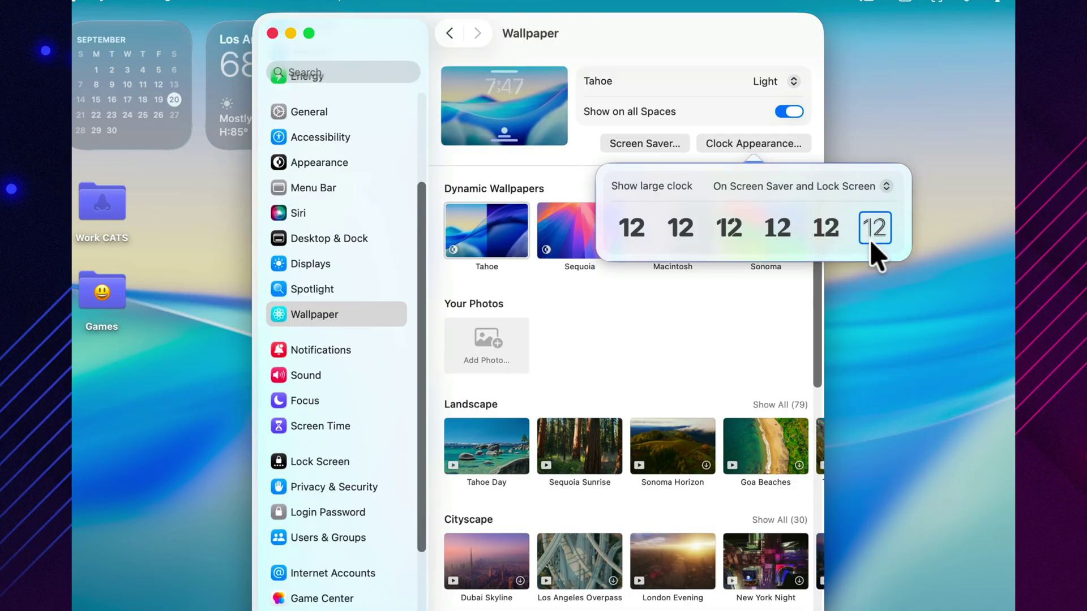
left_click(826, 229)
left_click_drag(876, 268, 834, 258)
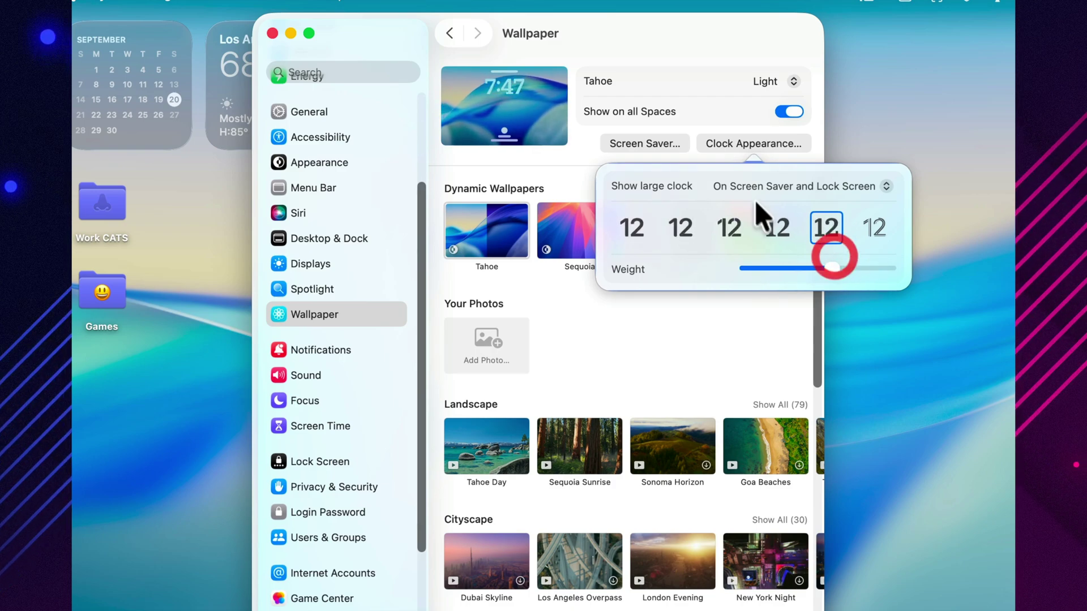
left_click(559, 171)
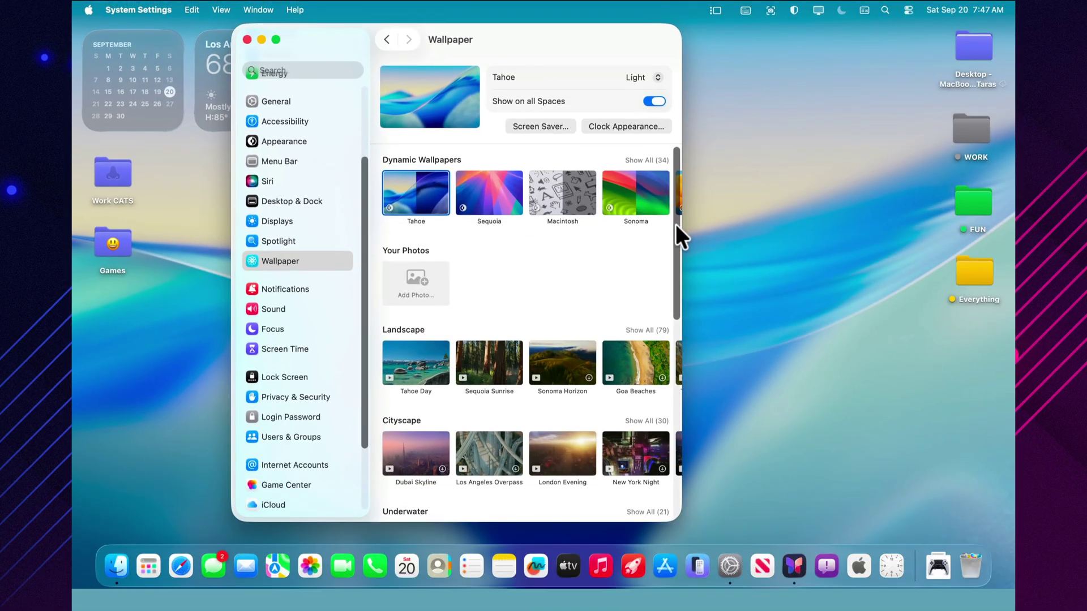
Try the Tahoe Day, Sequoia Sunrise and Sonoma Horizon wallpapers, ending on Tahoe Day.
left_click_drag(675, 223, 677, 243)
left_click(429, 323)
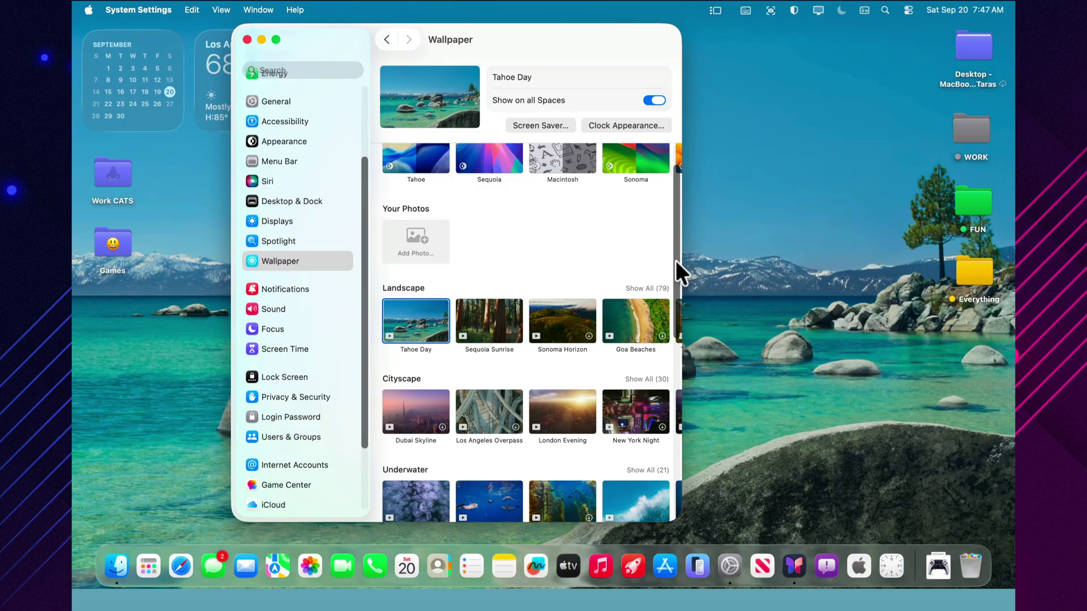
left_click_drag(674, 260, 669, 289)
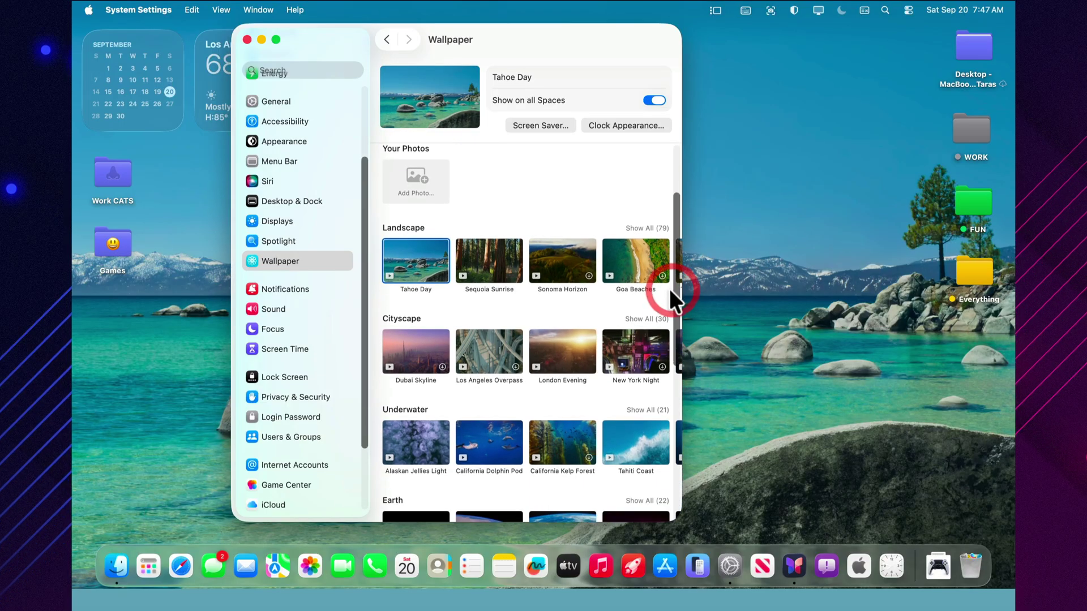
left_click(478, 259)
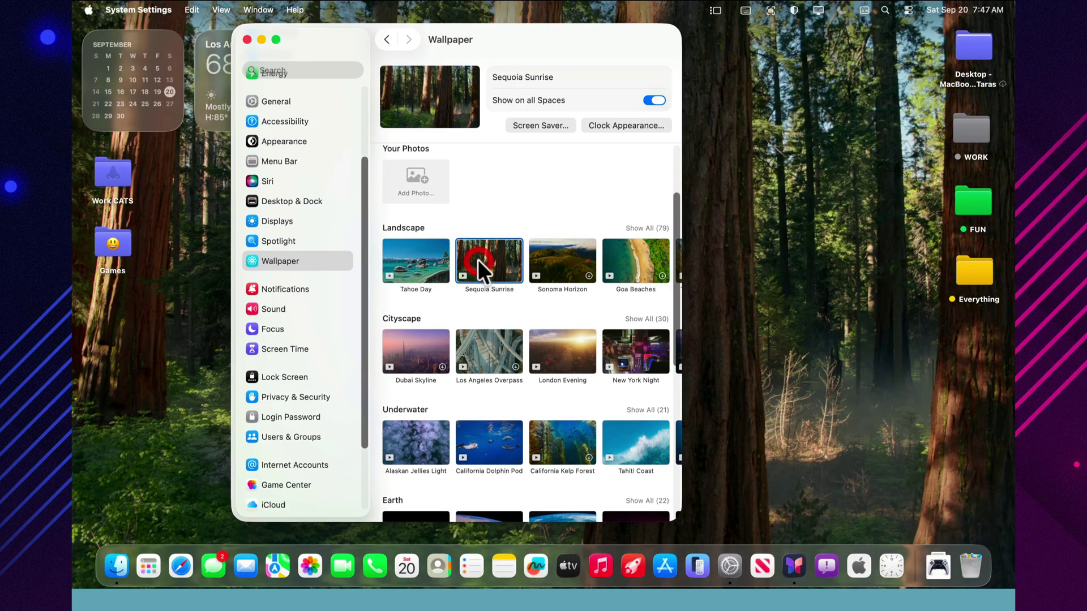
left_click(560, 264)
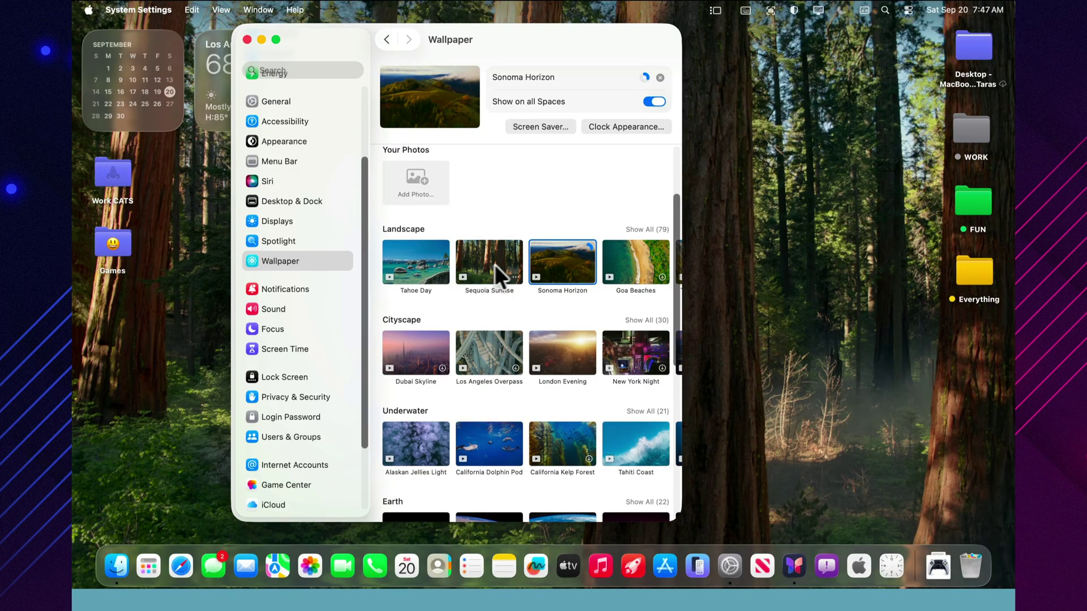
left_click(426, 266)
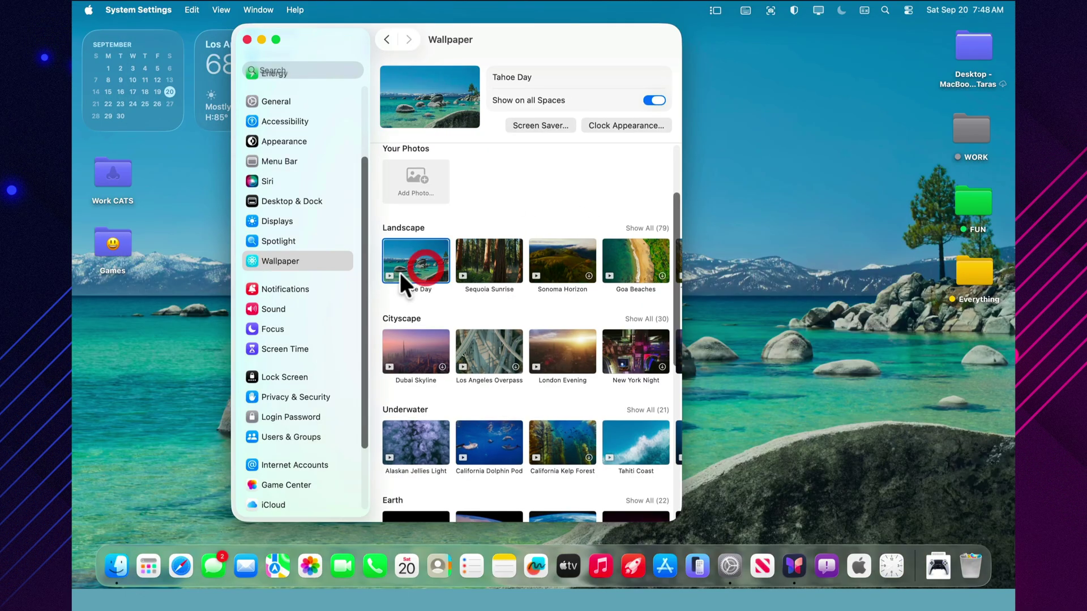
left_click(389, 273)
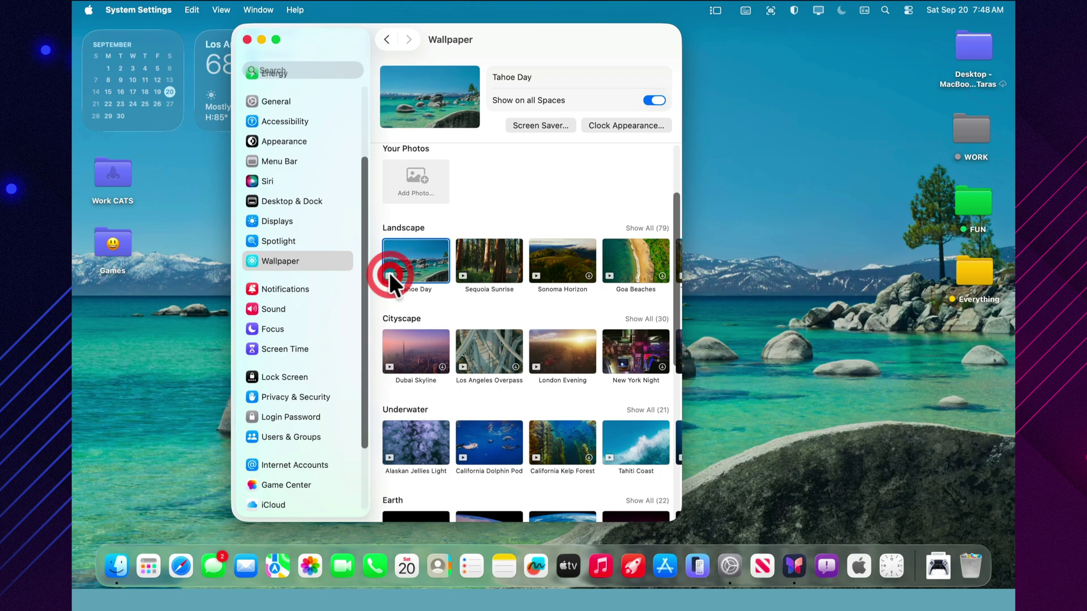
left_click(393, 263)
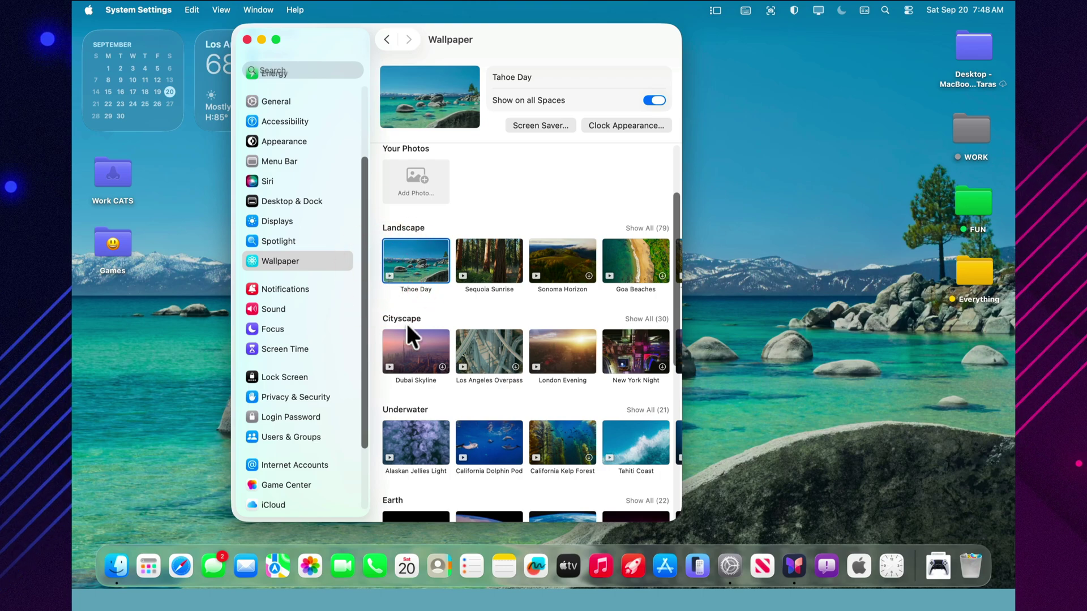
Set Dubai Skyline from the Cityscape collection as the wallpaper, and browse the other collections.
scroll(541, 271, "right", 10)
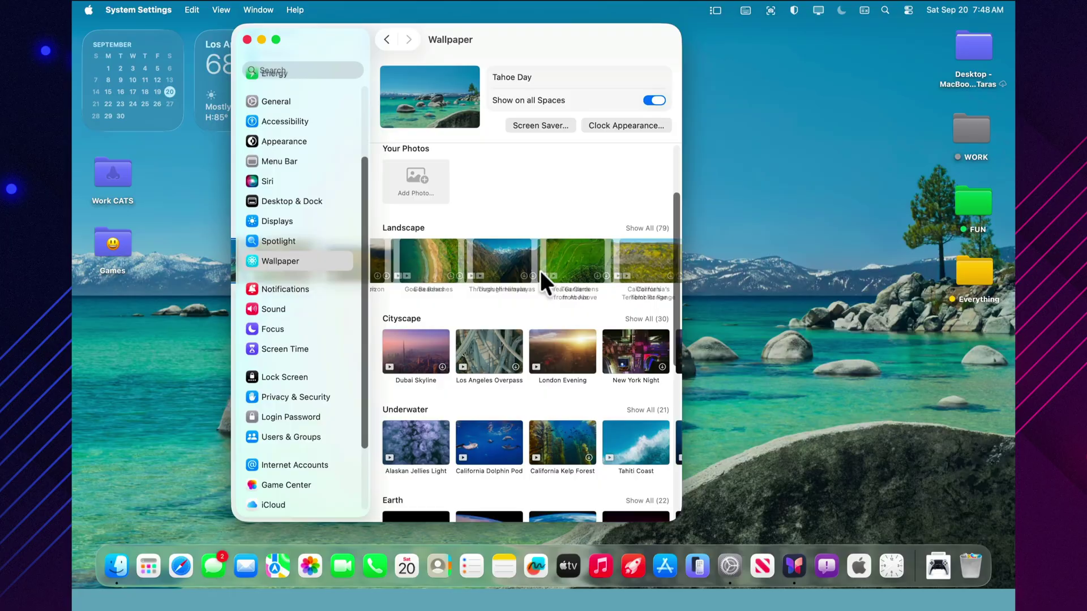
left_click(428, 352)
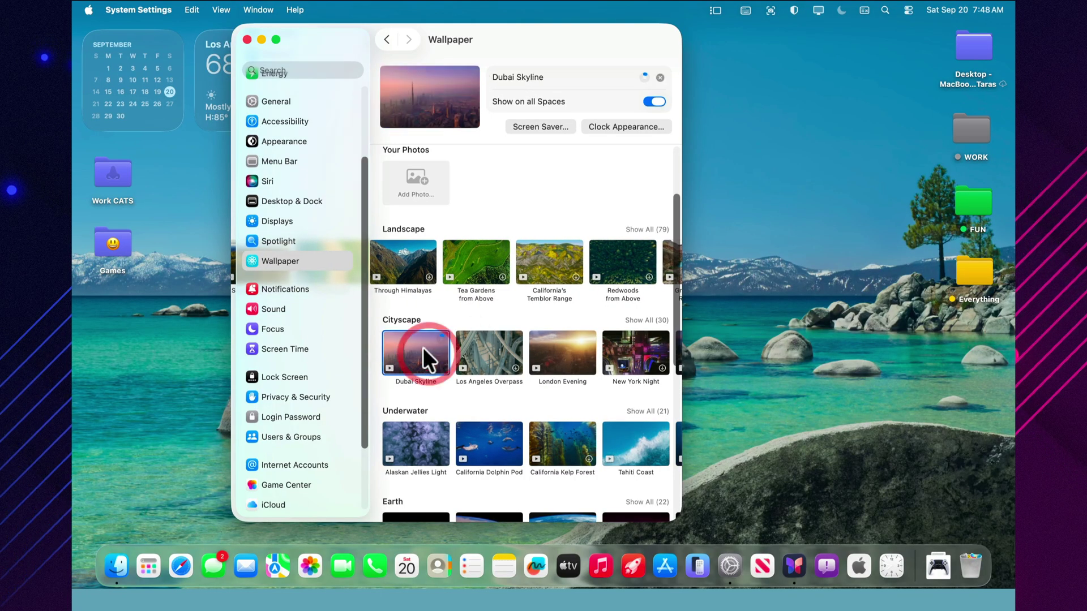
scroll(424, 355, "down", 2)
scroll(427, 348, "right", 10)
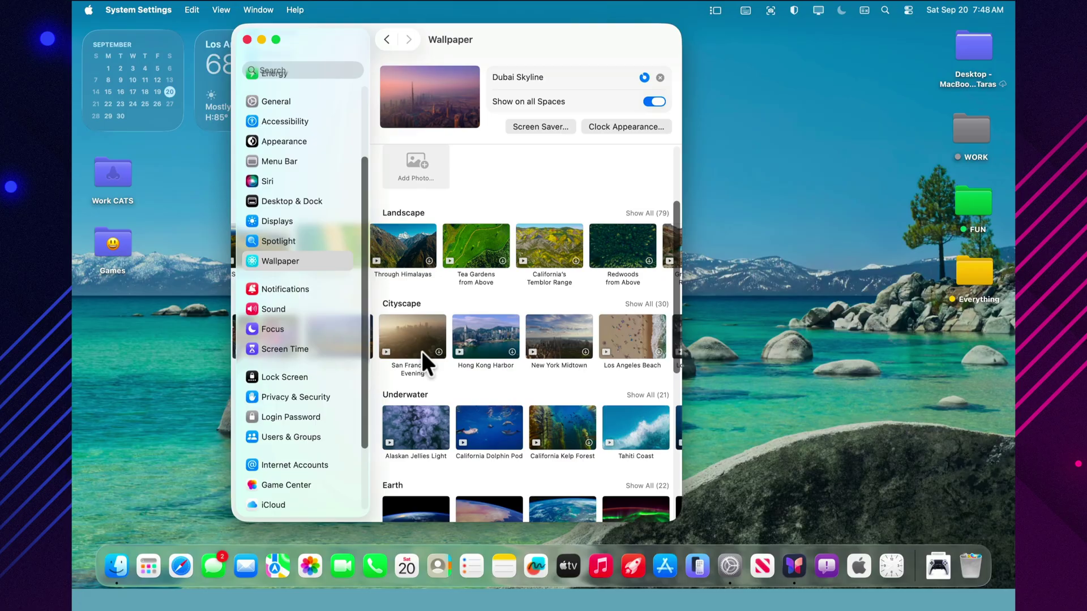
scroll(422, 352, "left", 8)
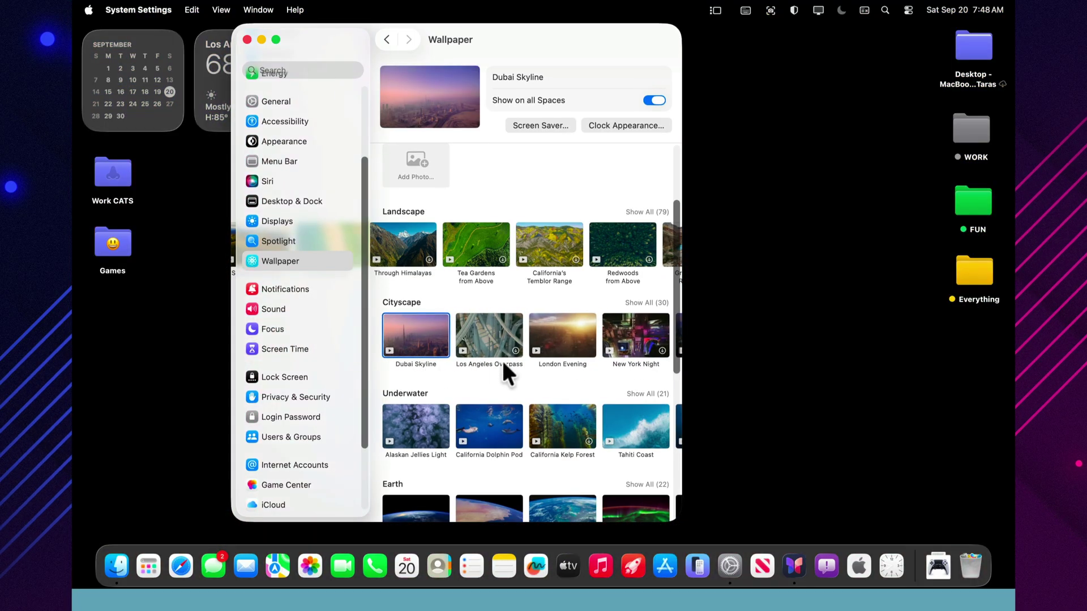
Switch to Alaskan Jellies Light from the Underwater collection and scroll back up the list.
left_click(418, 424)
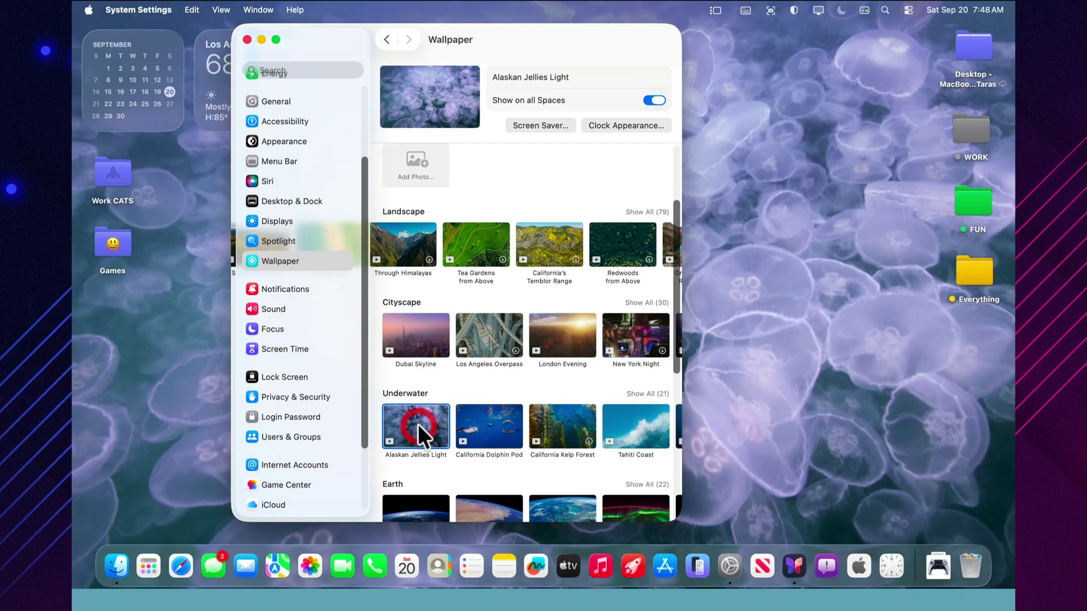
scroll(417, 424, "down", 5)
scroll(418, 423, "down", 2)
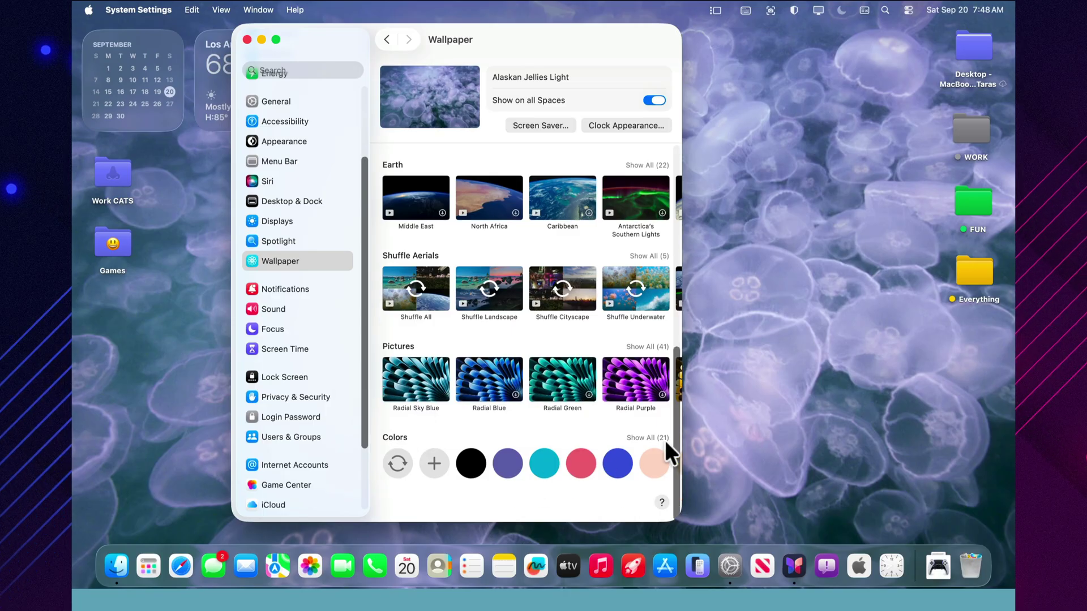
left_click_drag(674, 430, 648, 306)
scroll(647, 305, "up", 5)
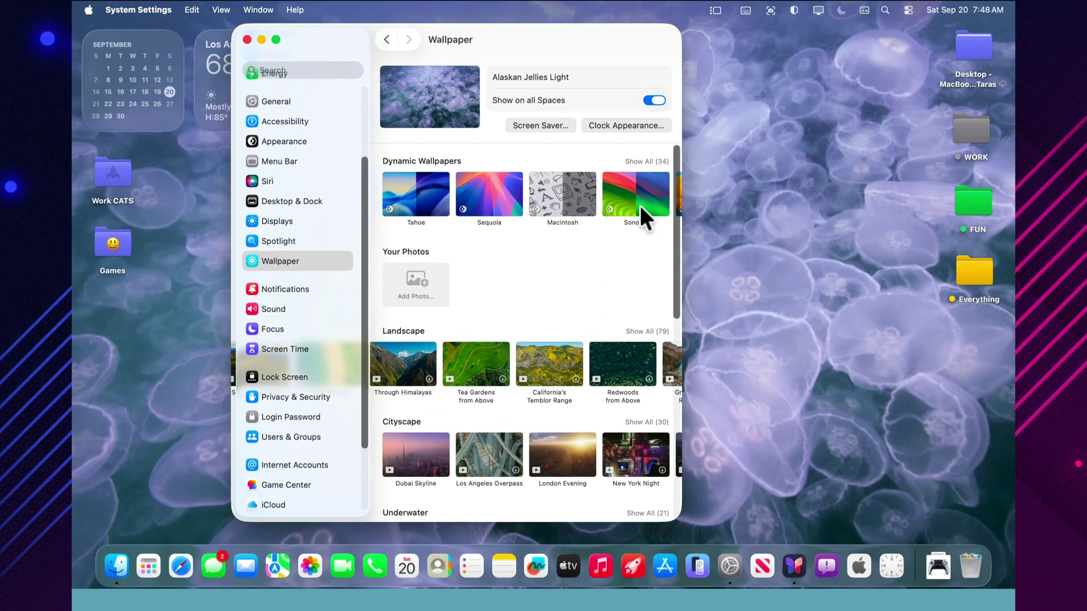
left_click(645, 189)
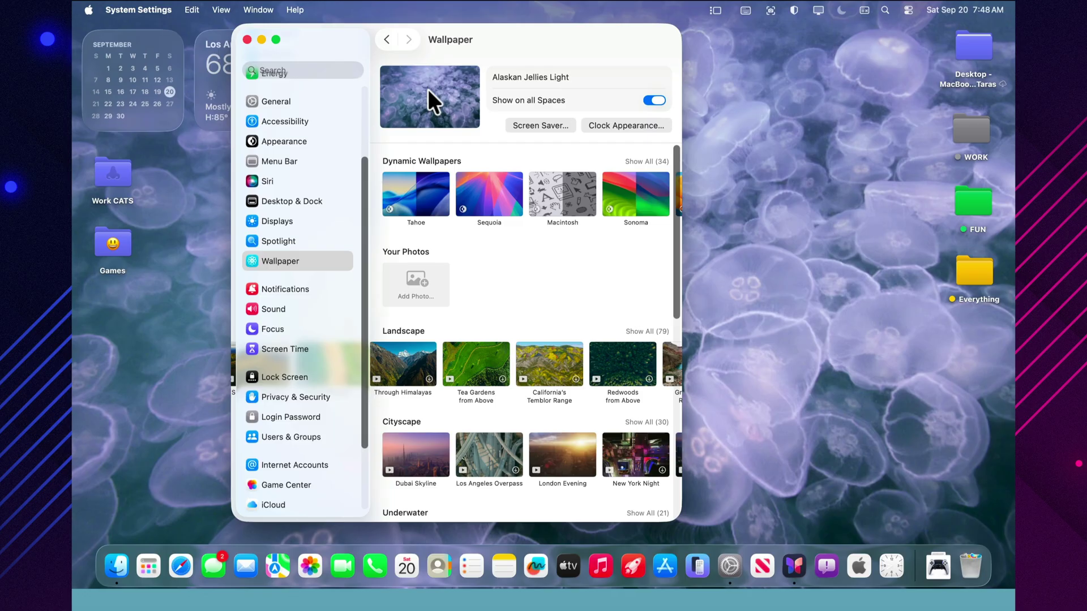
Choose Tahoe as the screen saver and preview it full screen.
left_click(543, 125)
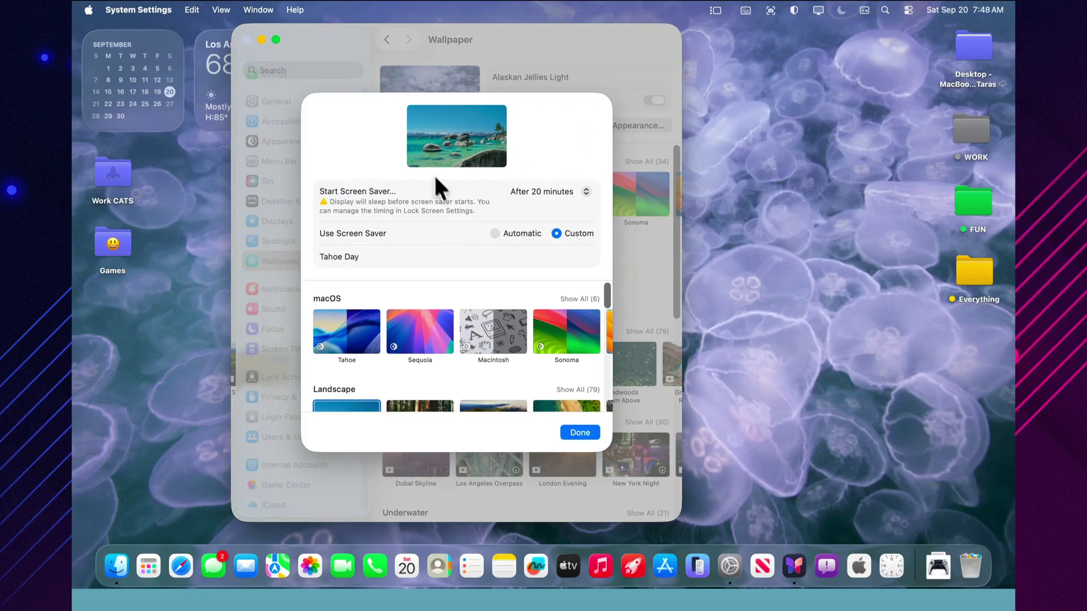
left_click(459, 136)
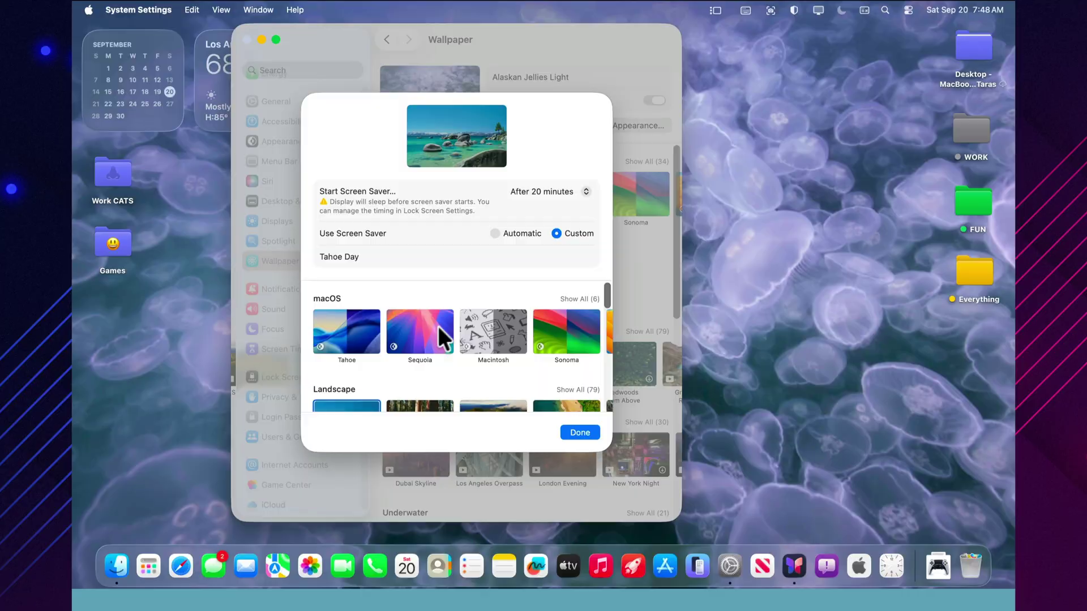
left_click(357, 328)
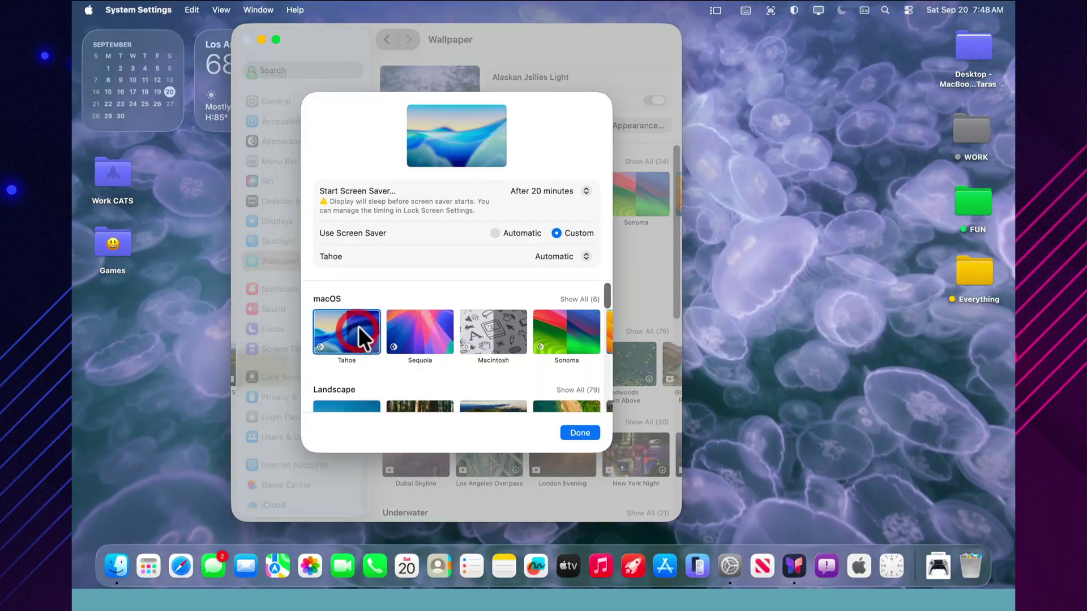
left_click(449, 136)
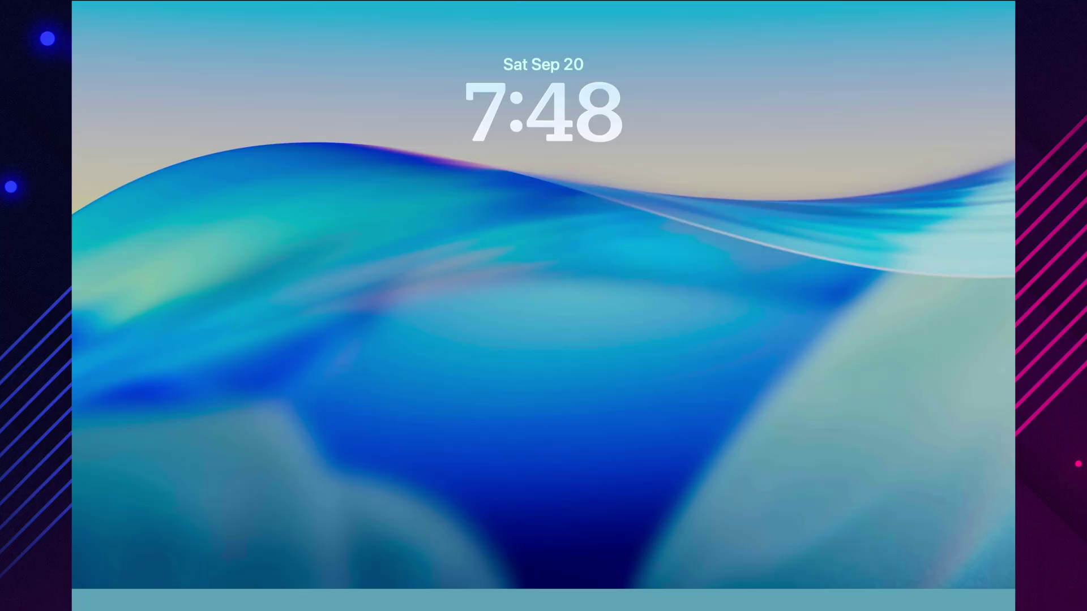
left_click(465, 247)
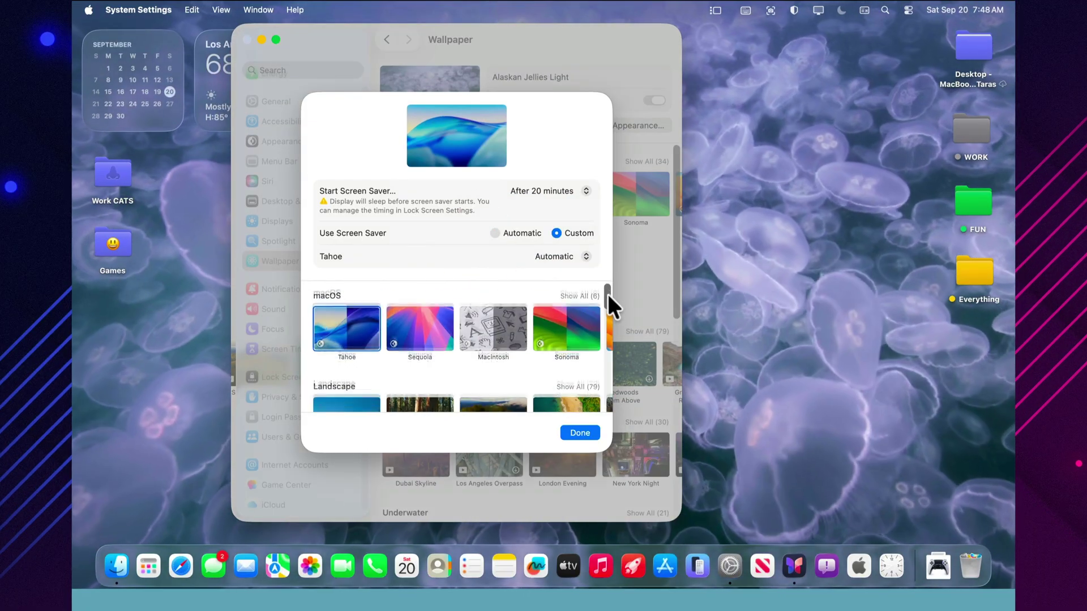
Switch the screen saver to Sonoma Horizon, preview it, and close the Screen Saver sheet.
left_click_drag(607, 294, 603, 313)
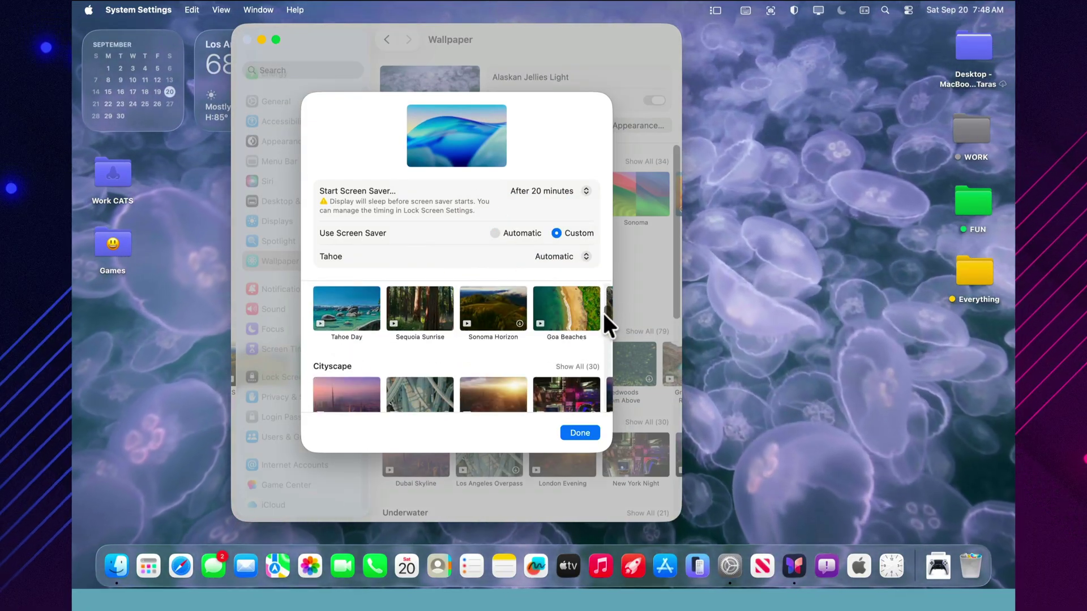
left_click(498, 305)
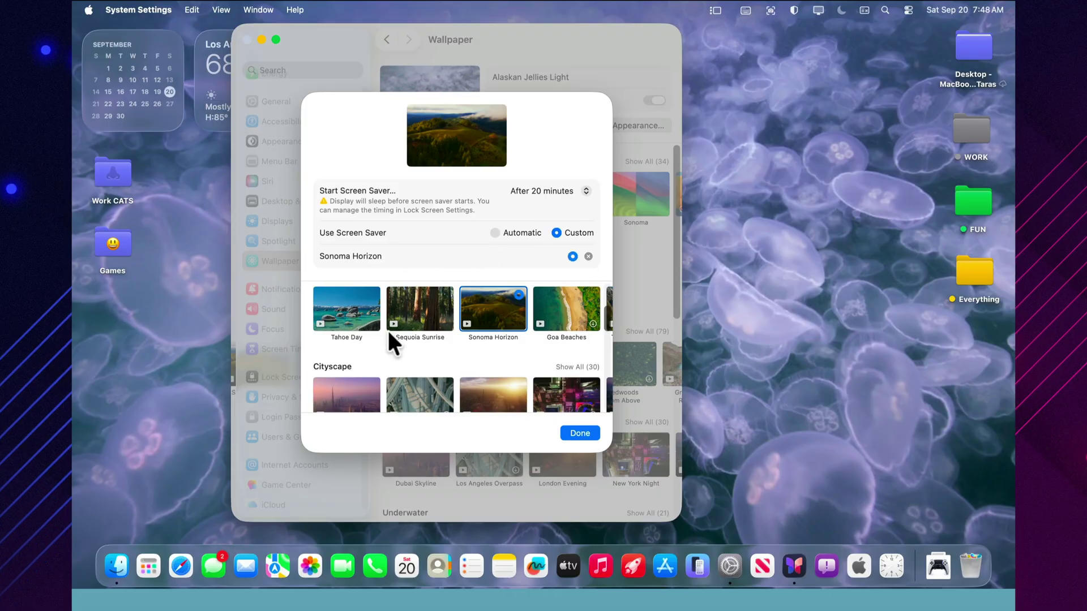
scroll(381, 338, "down", 4)
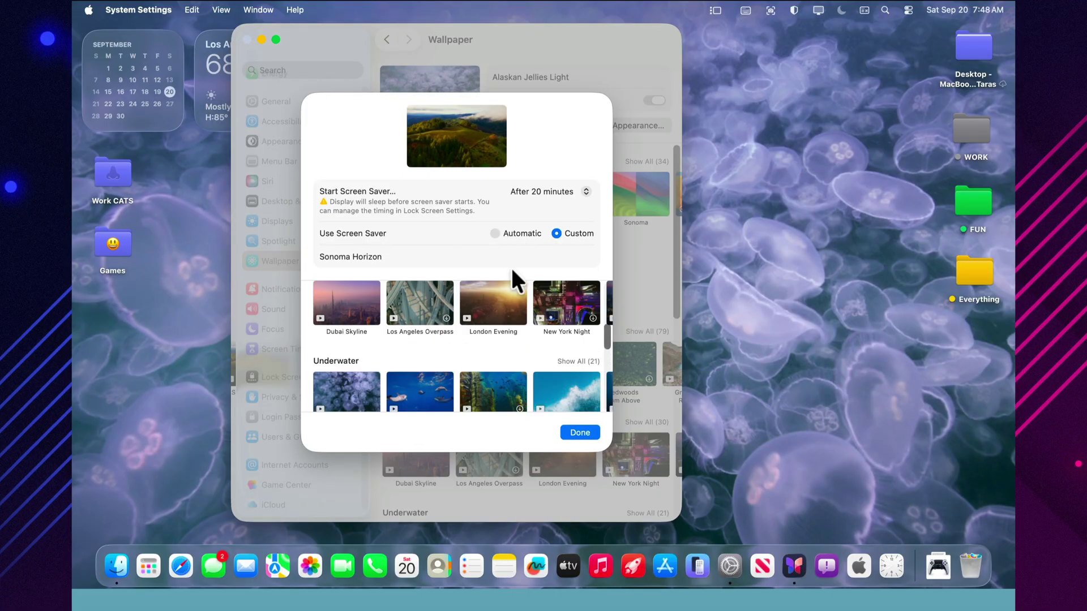
left_click(463, 133)
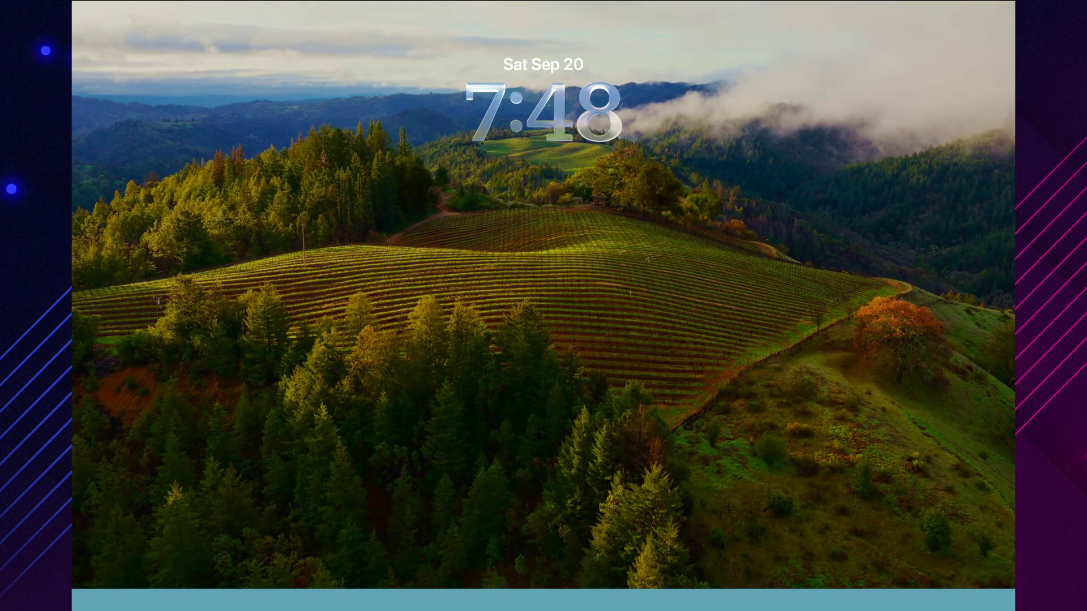
left_click(606, 238)
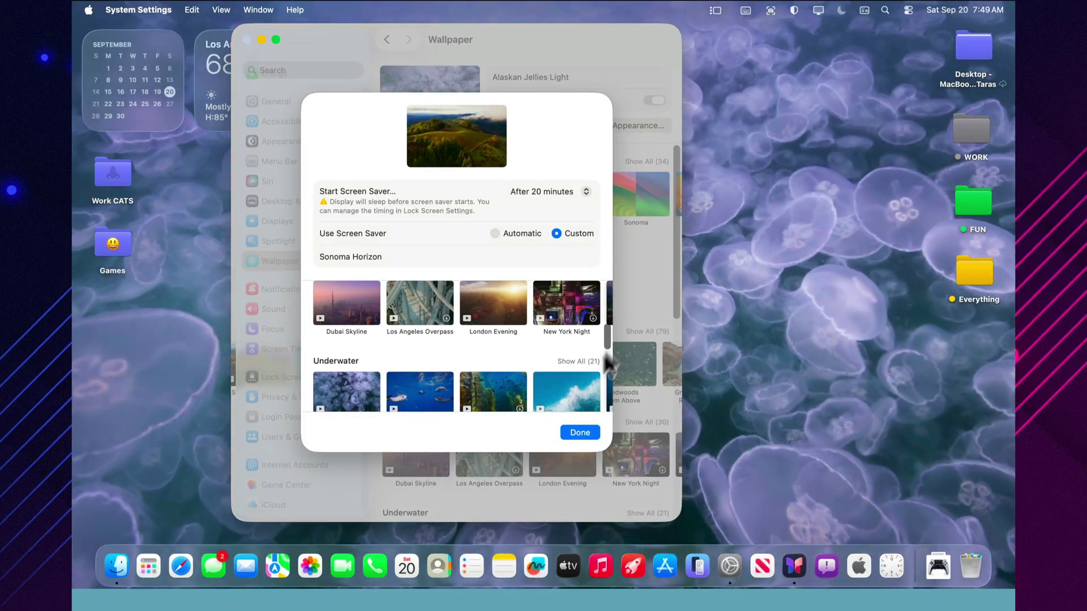
left_click(595, 432)
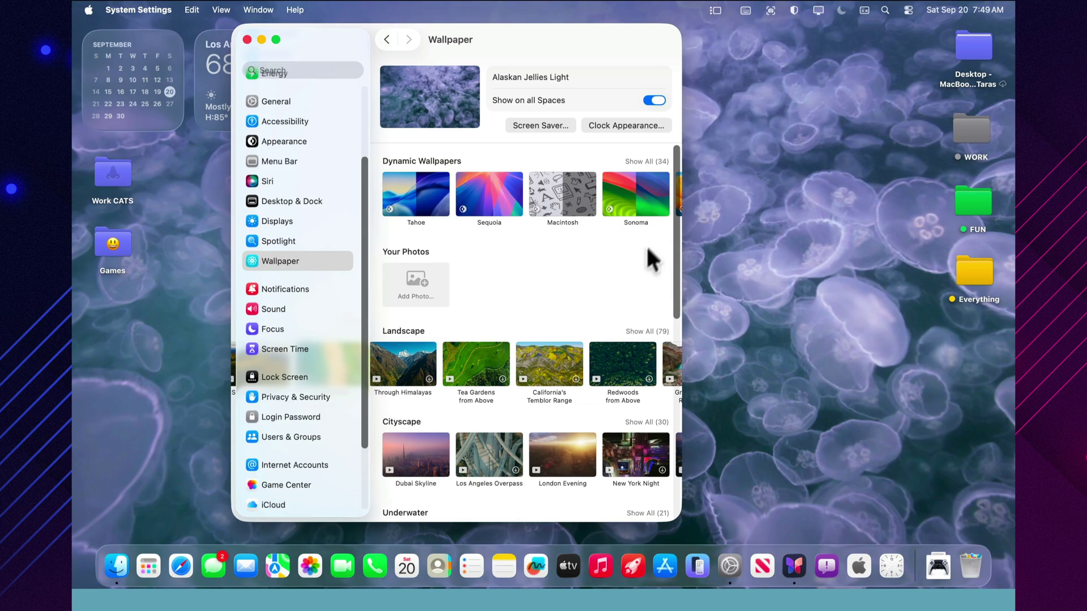
Set the desktop wallpaper to the Tahoe dynamic wallpaper.
scroll(674, 226, "down", 2)
left_click_drag(673, 256, 639, 159)
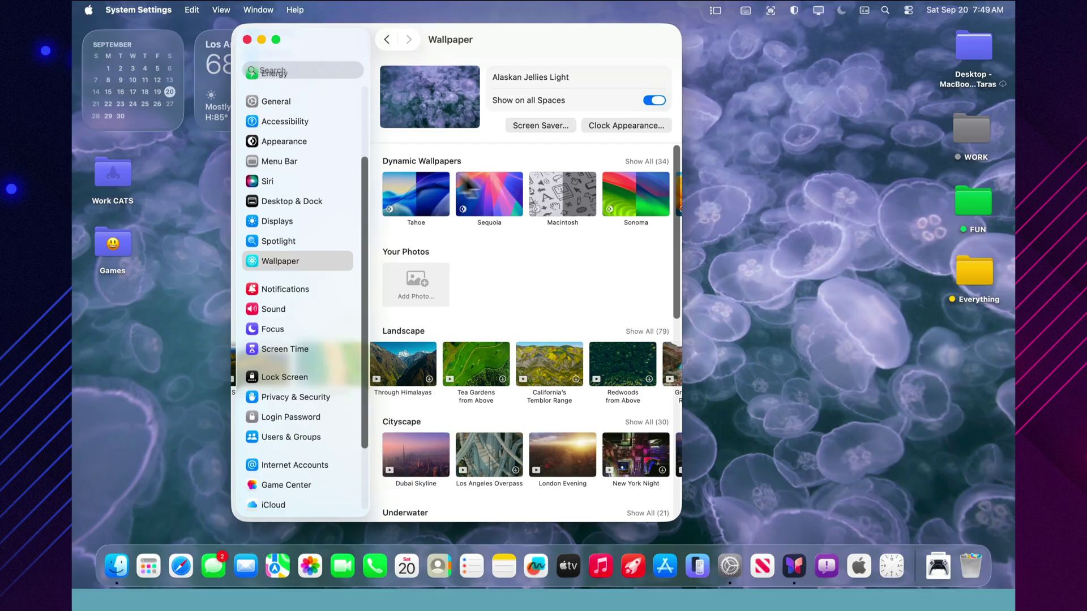
left_click(430, 191)
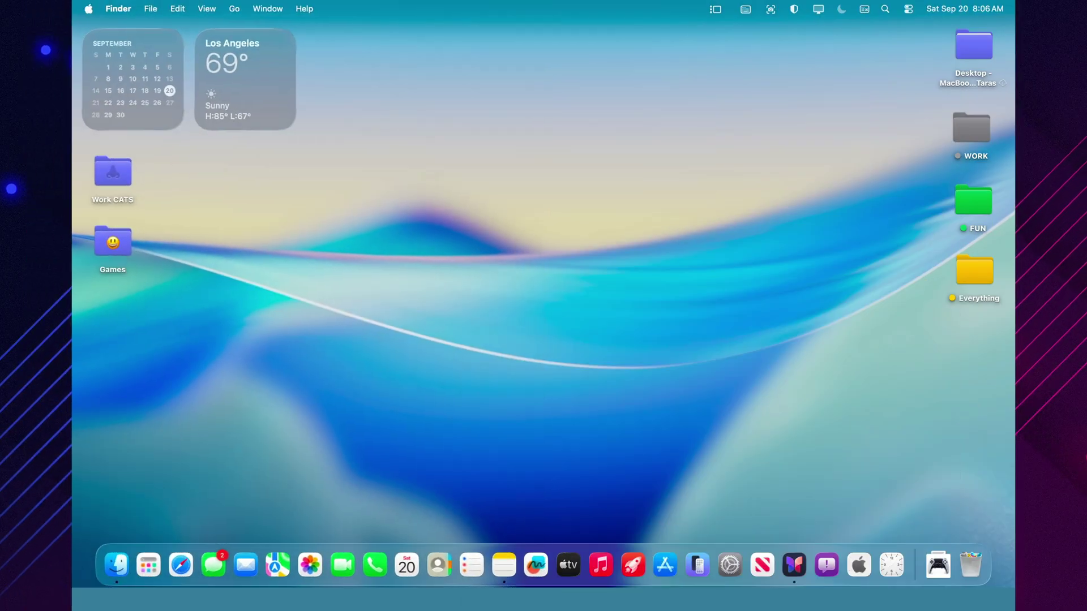
Filter the Applications panel by Utilities, Productivity & Finance and Entertainment, clearing each filter in turn.
left_click(780, 286)
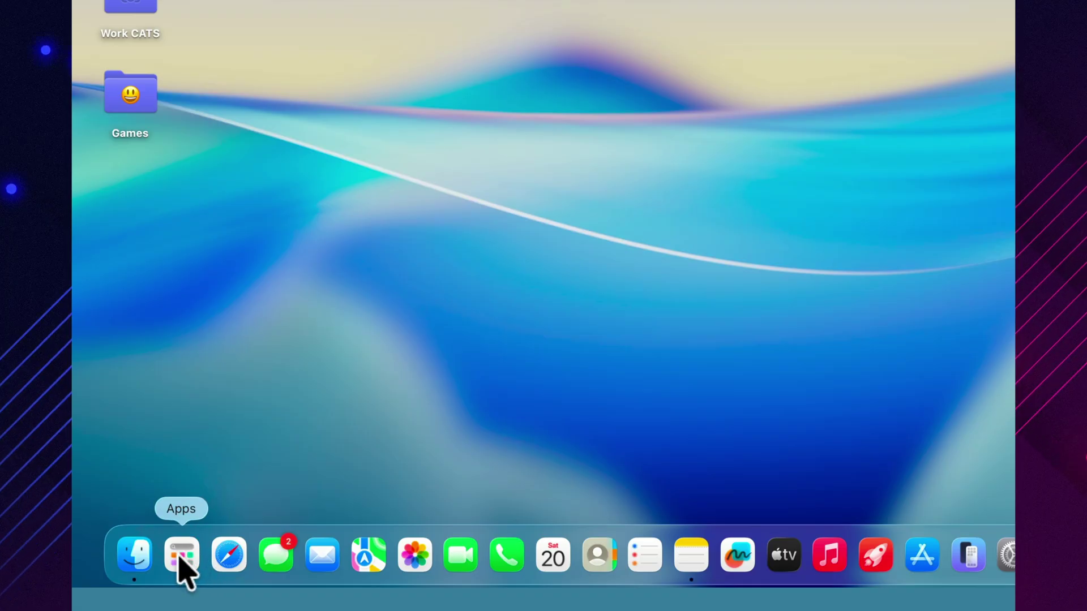
left_click(180, 557)
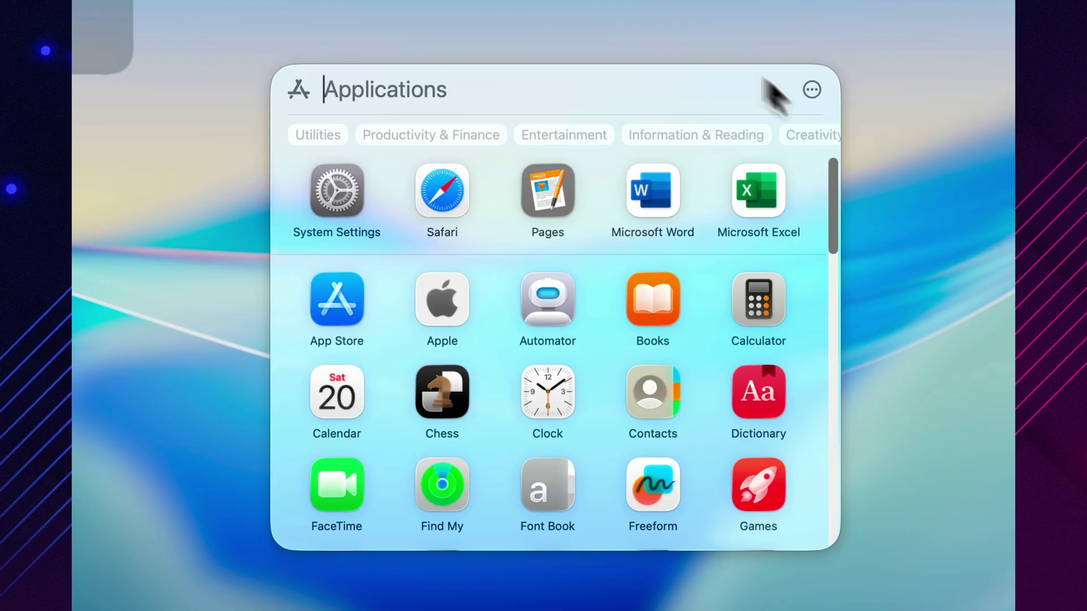
left_click(317, 136)
key("BackSpace")
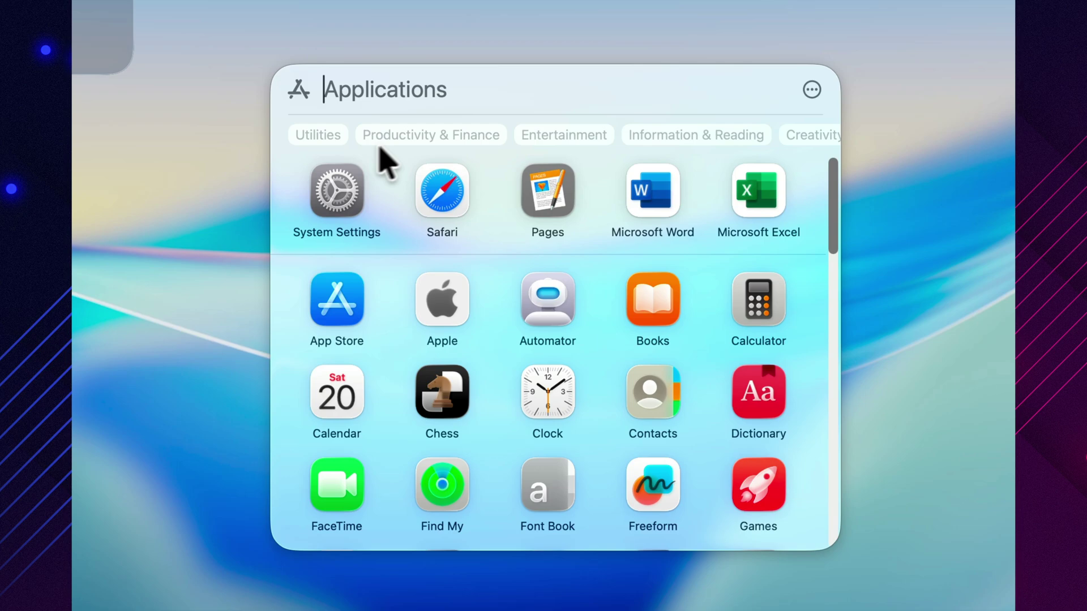
left_click(409, 138)
key("BackSpace")
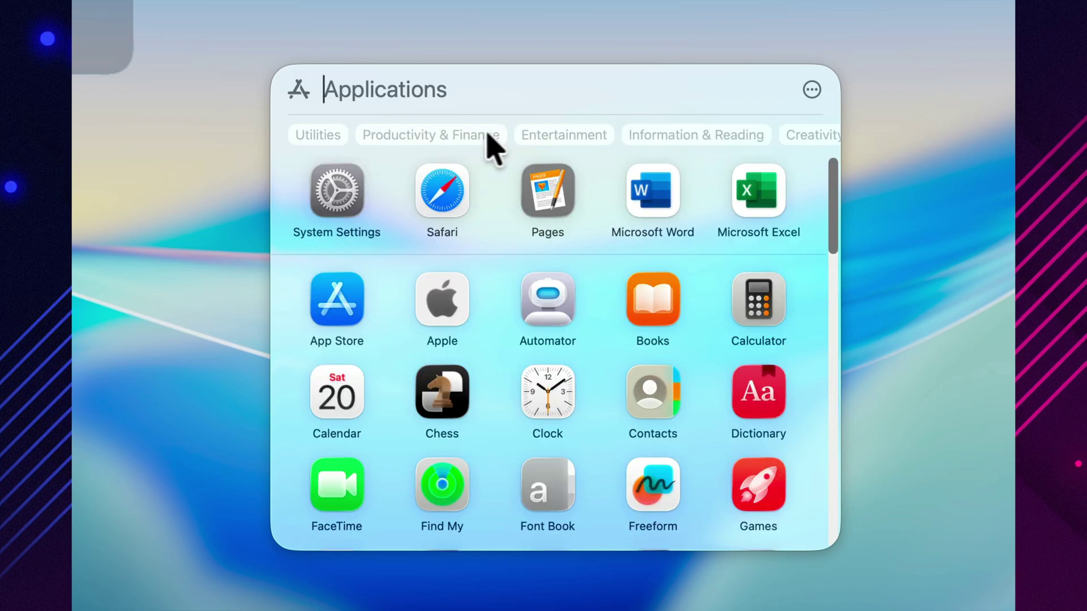
left_click(551, 141)
key("BackSpace")
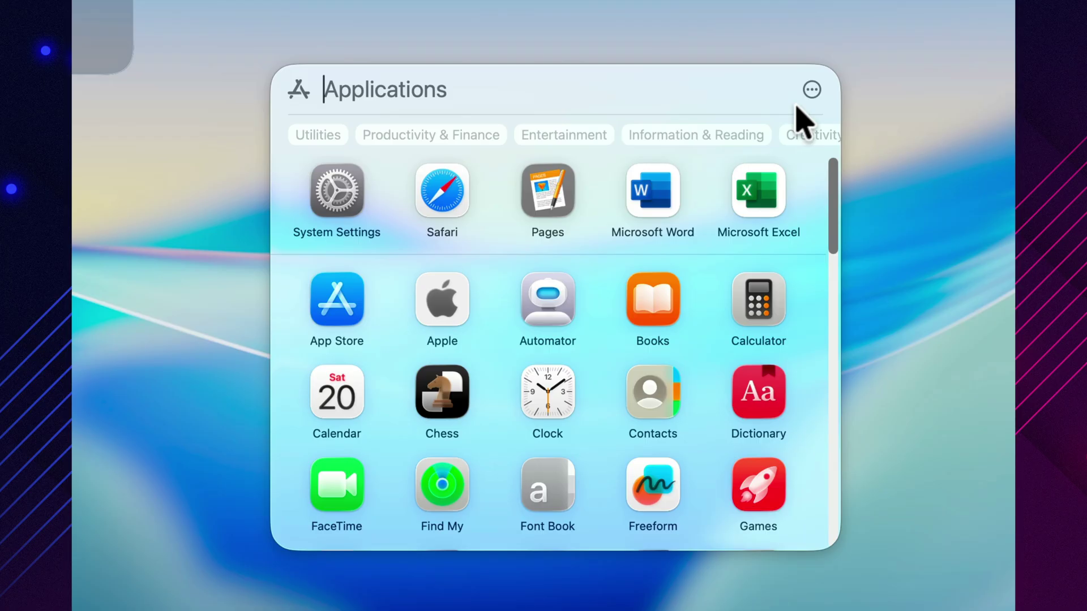
Switch the Applications view to List, then back to Grid.
left_click(814, 91)
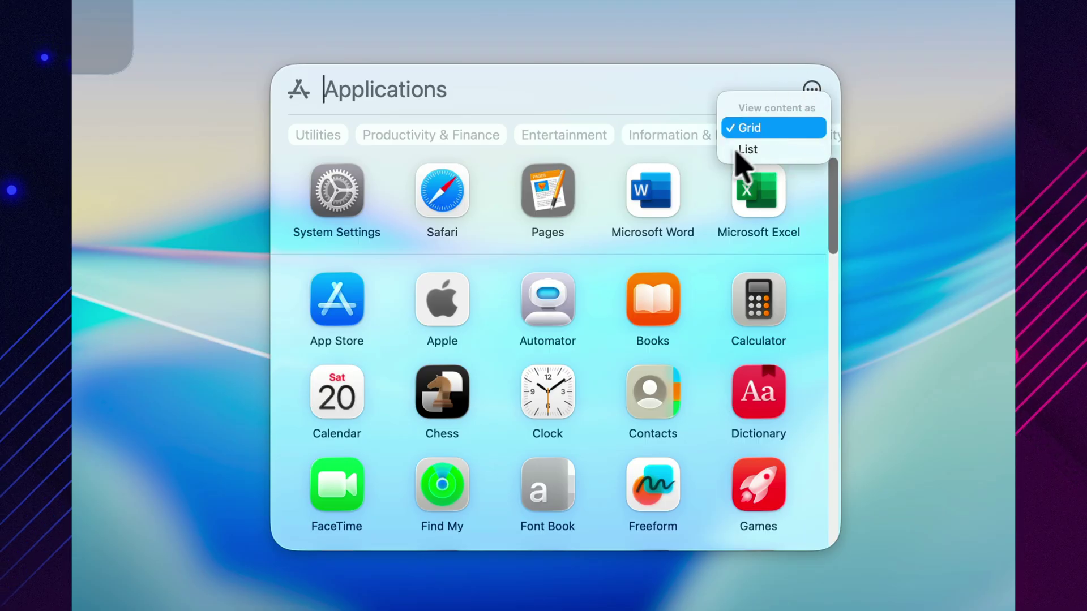
left_click(753, 149)
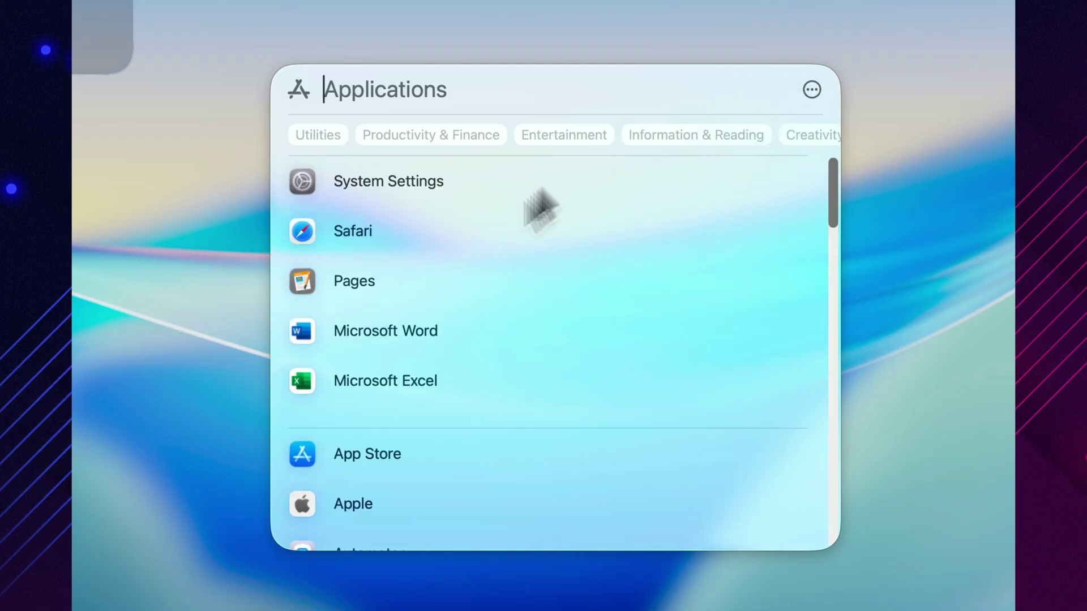
left_click(812, 89)
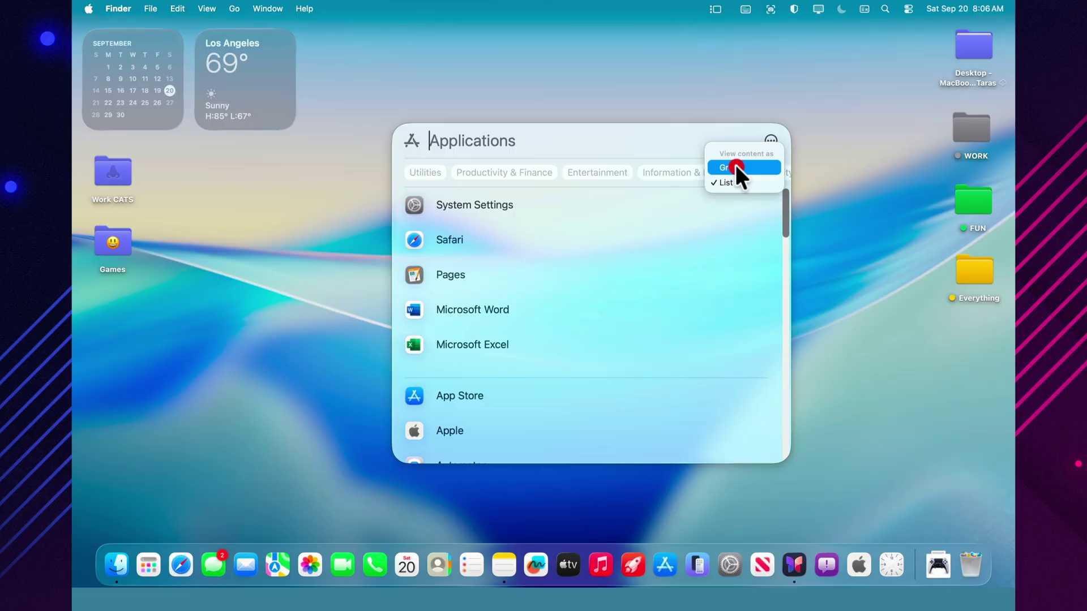
left_click(757, 126)
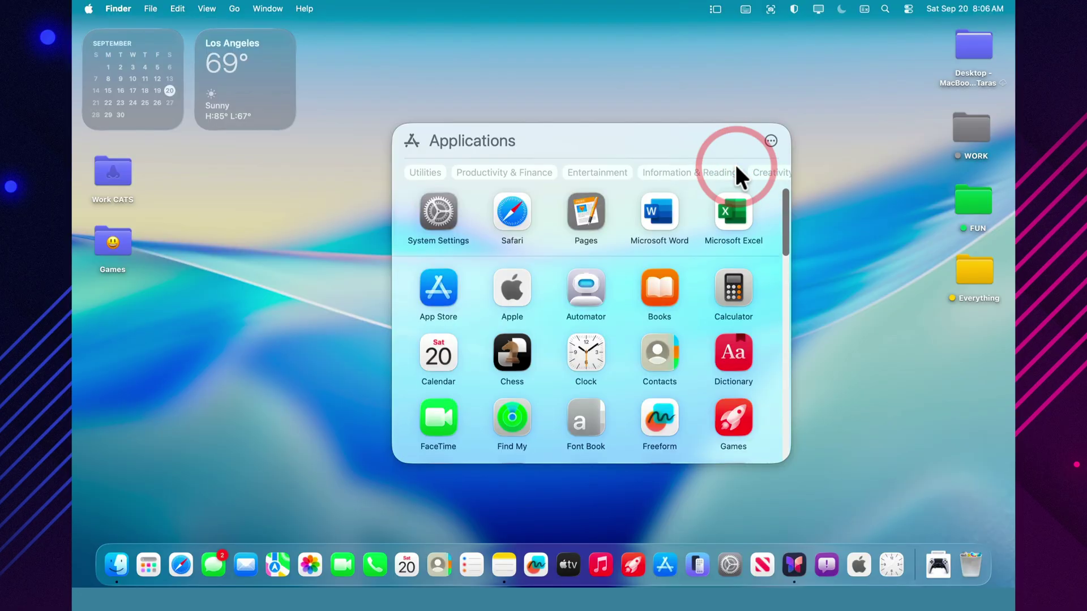
Open iPhone Mirroring from the Dock and quit it.
left_click(698, 563)
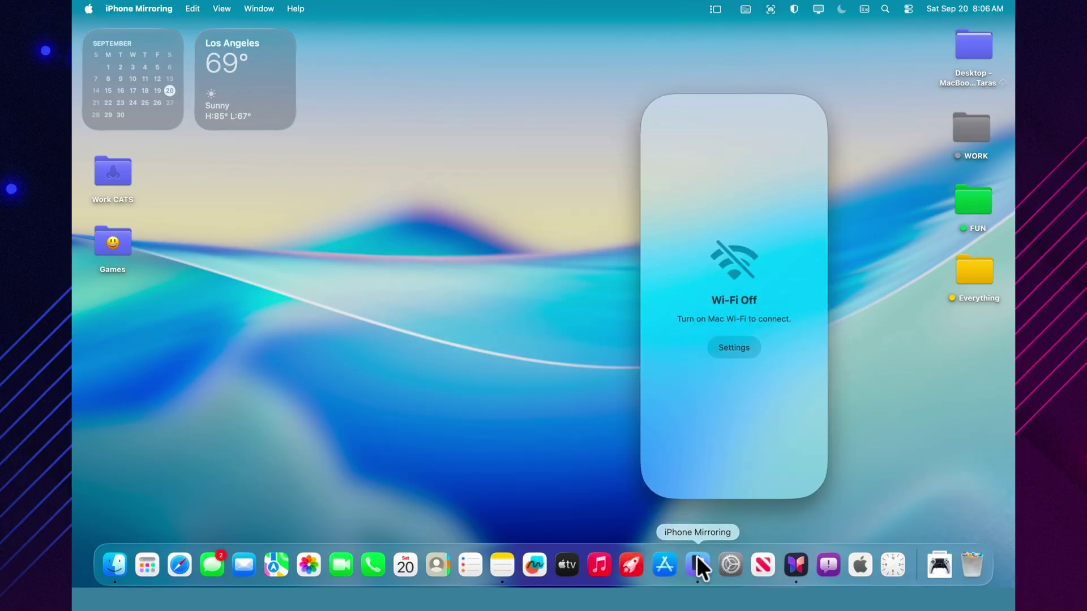
right_click(697, 556)
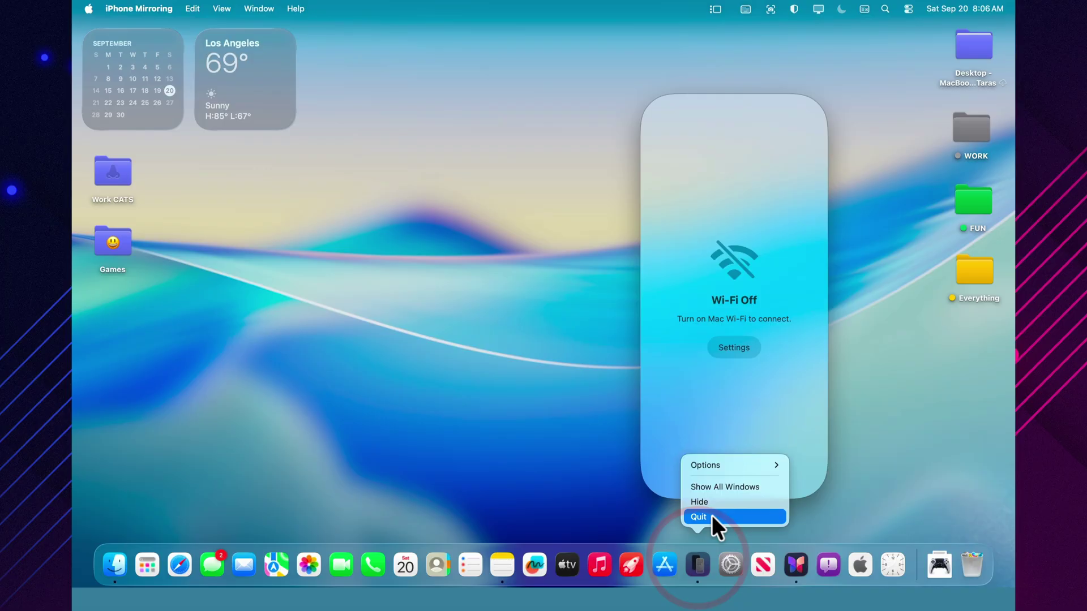
left_click(711, 515)
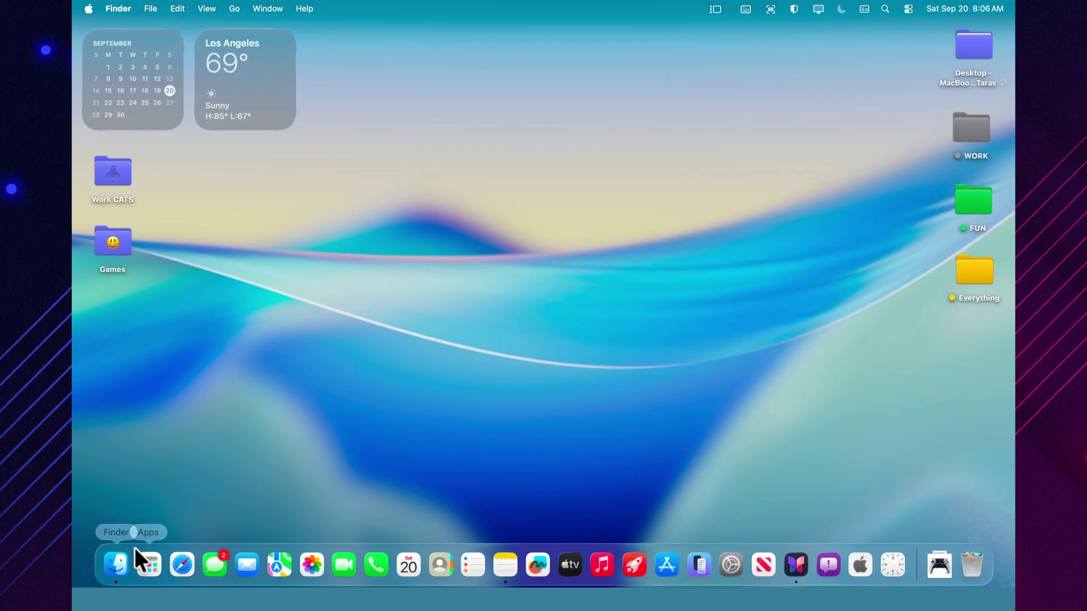
Scroll through the Utilities apps in the Applications panel, then close it.
left_click(146, 563)
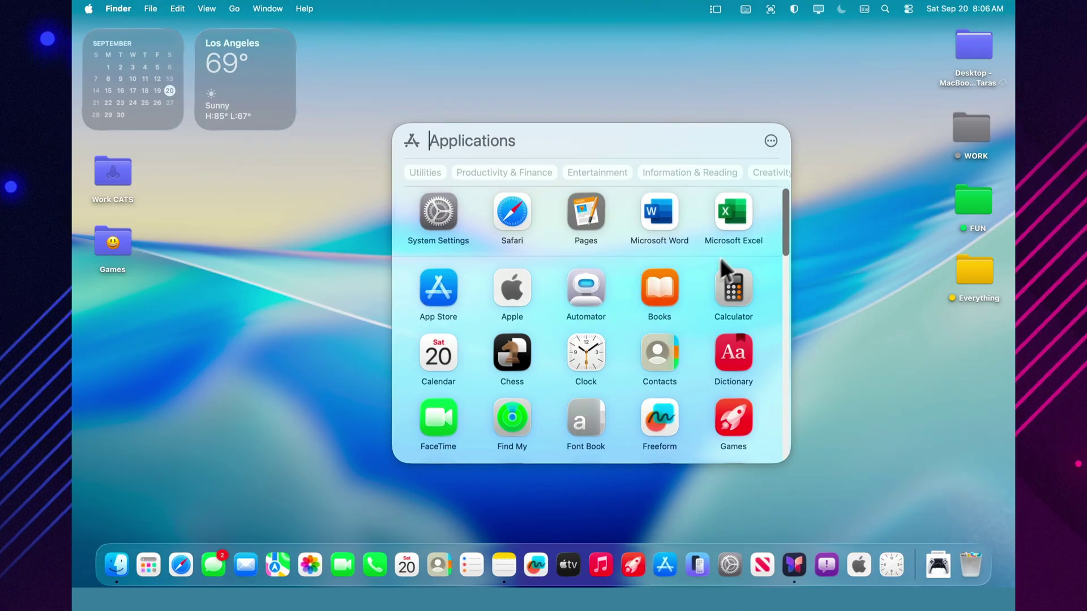
left_click_drag(787, 232, 773, 417)
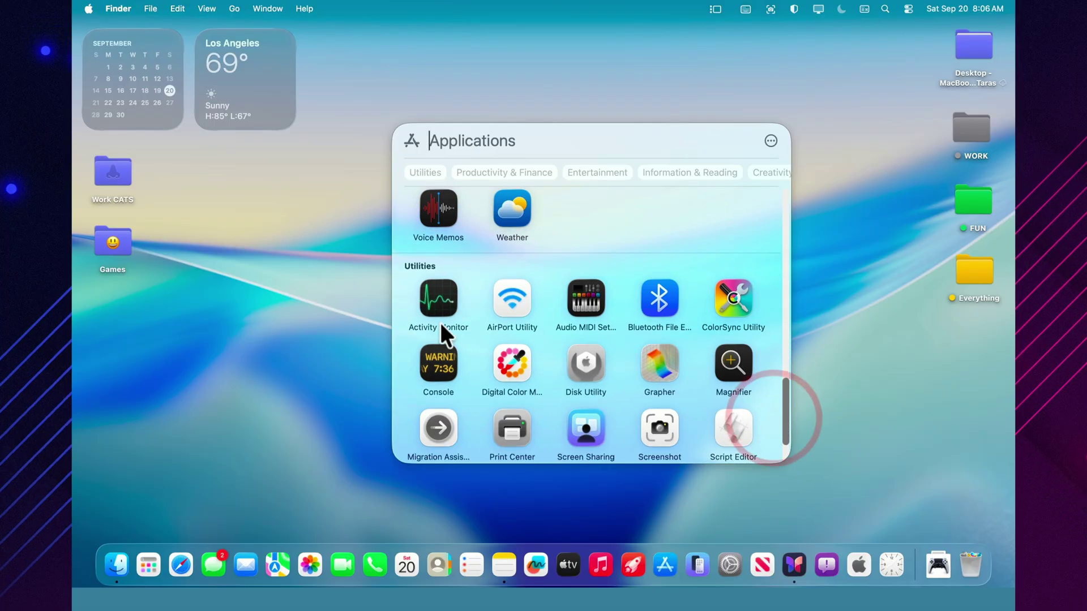
left_click(635, 90)
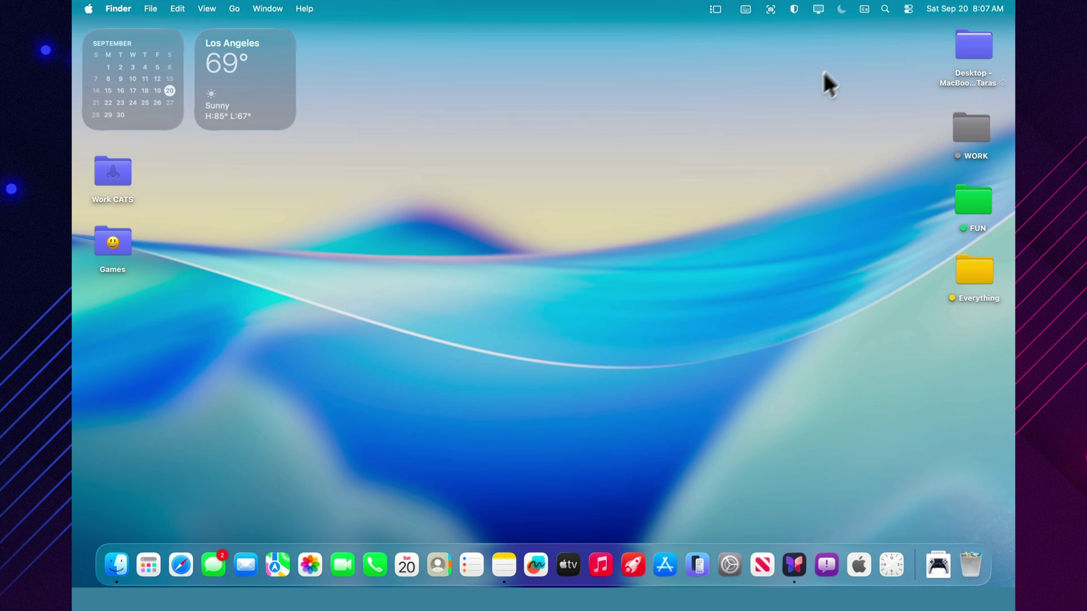
View Spotlight's Actions suggestions and the empty clipboard history, then open a new Safari window.
left_click(885, 8)
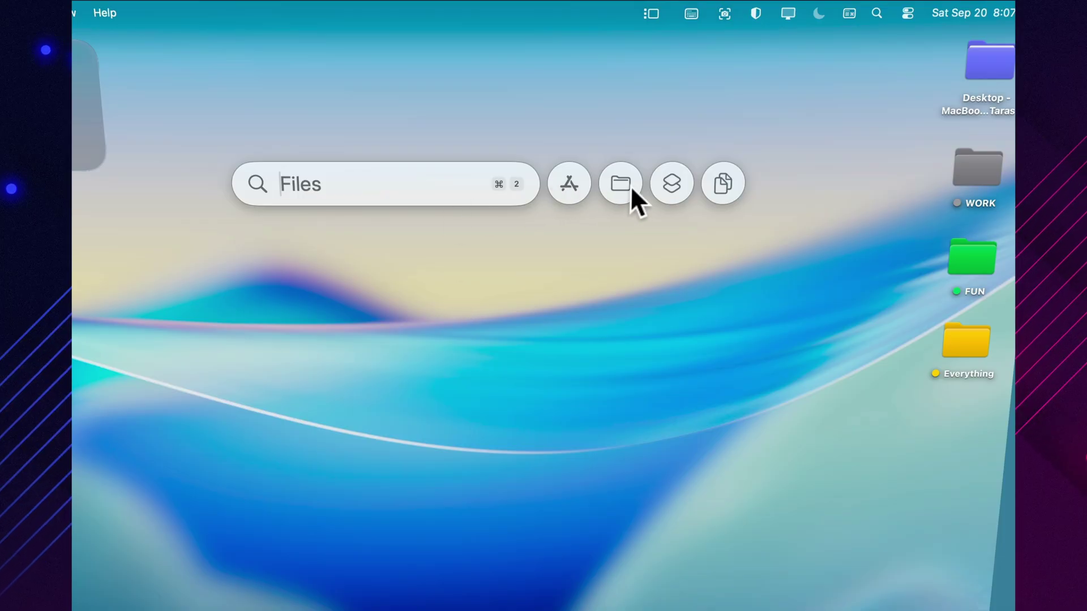
left_click(676, 183)
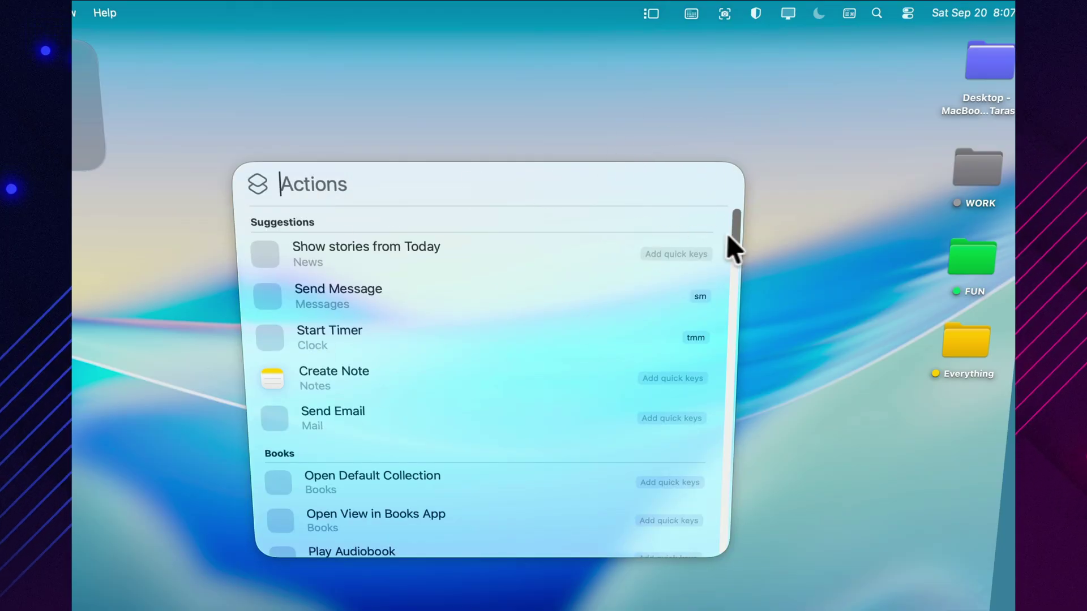
mouse_move(736, 226)
left_mouse_down()
mouse_move(732, 273)
mouse_move(730, 215)
left_mouse_up()
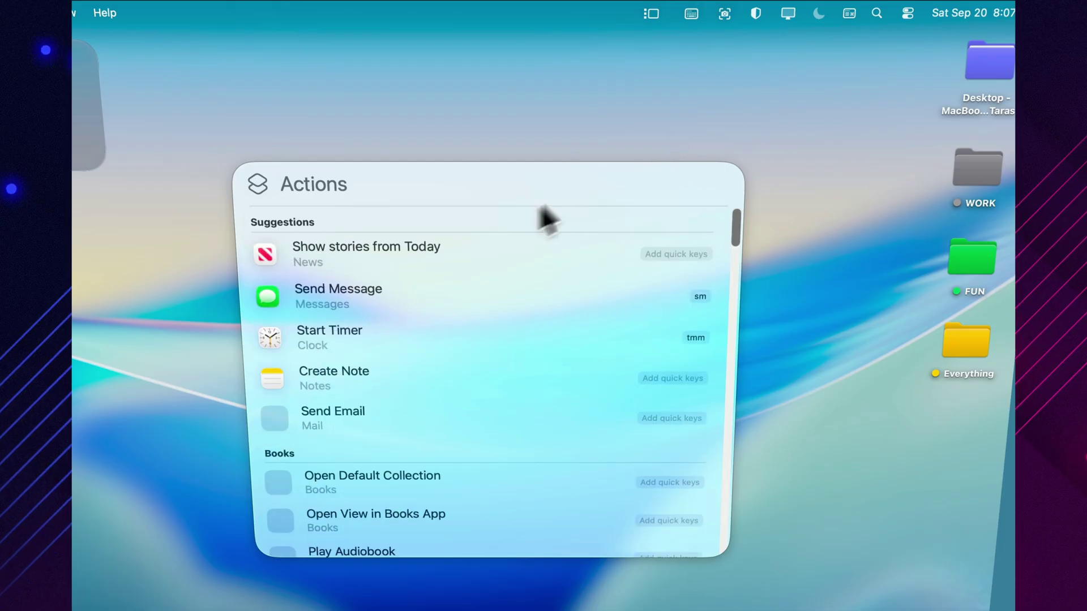
key("Escape")
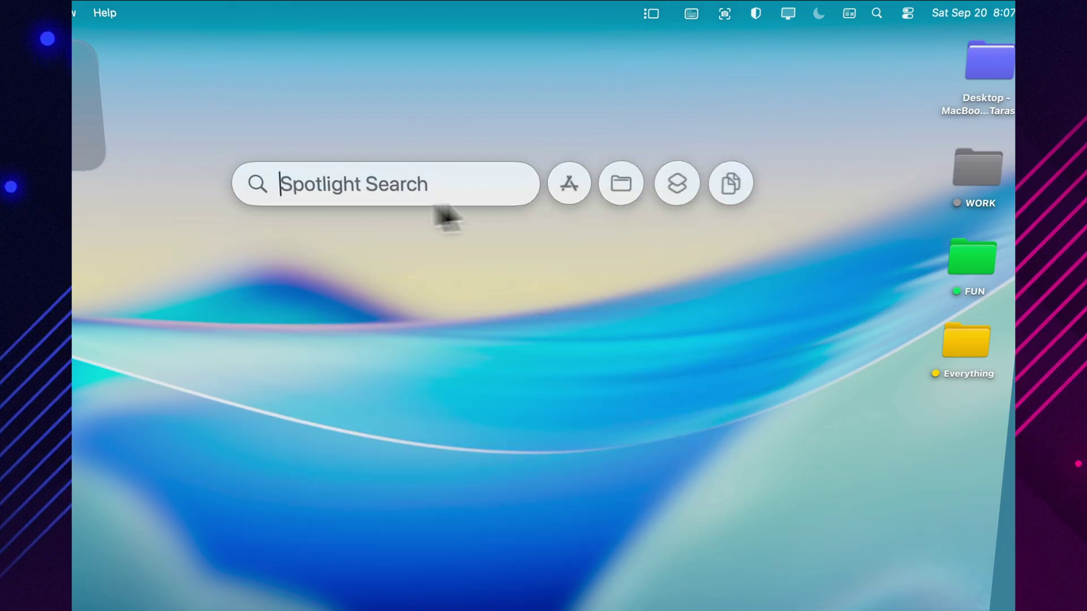
left_click(721, 189)
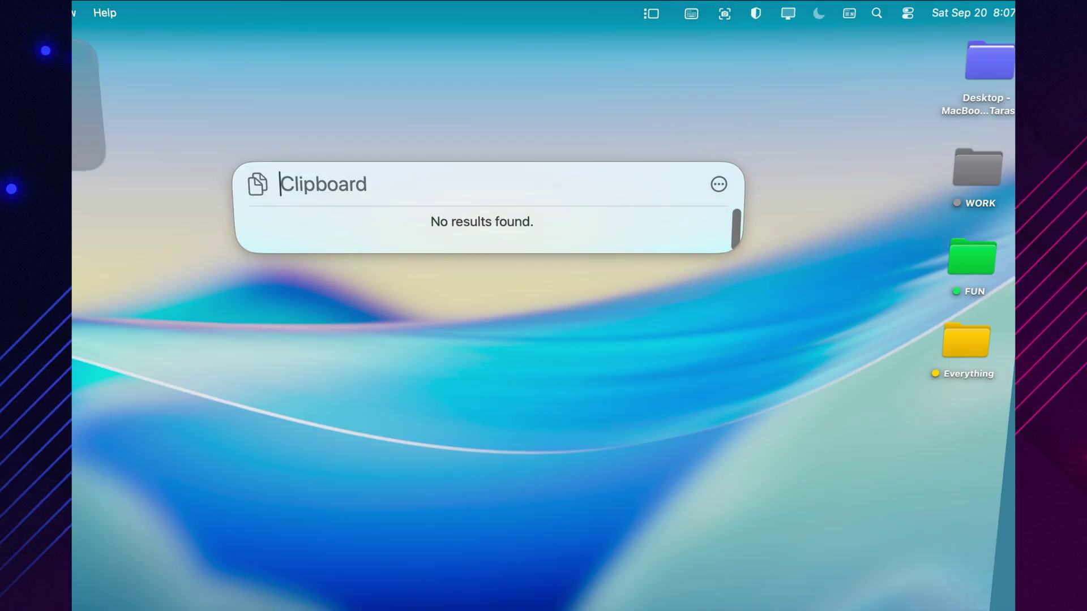
key("Escape")
key("super+n")
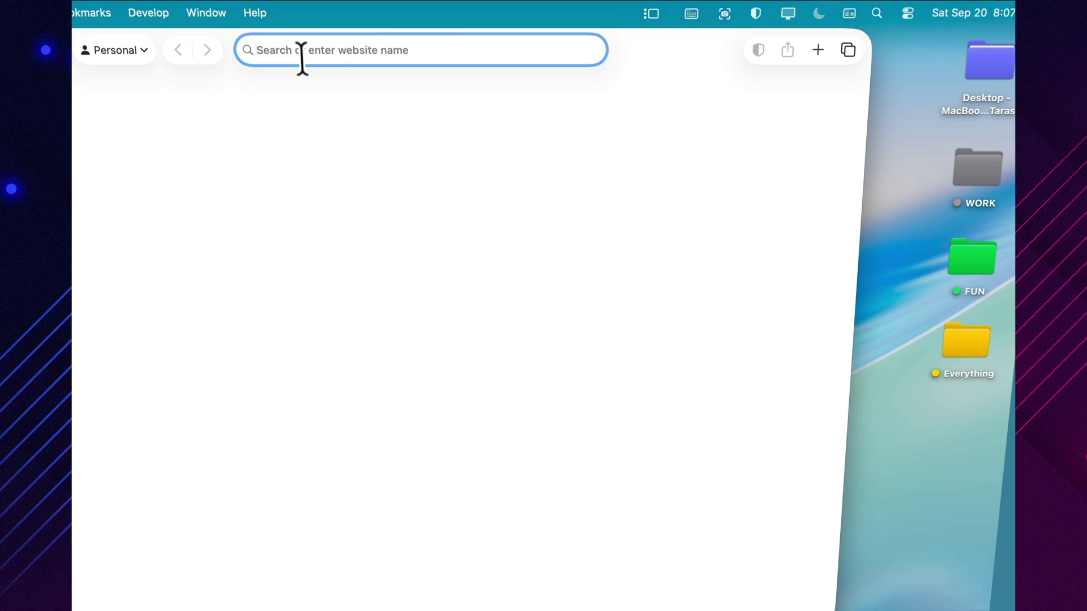
Go to google.com in Safari and copy the page address.
type("goog")
key("Return")
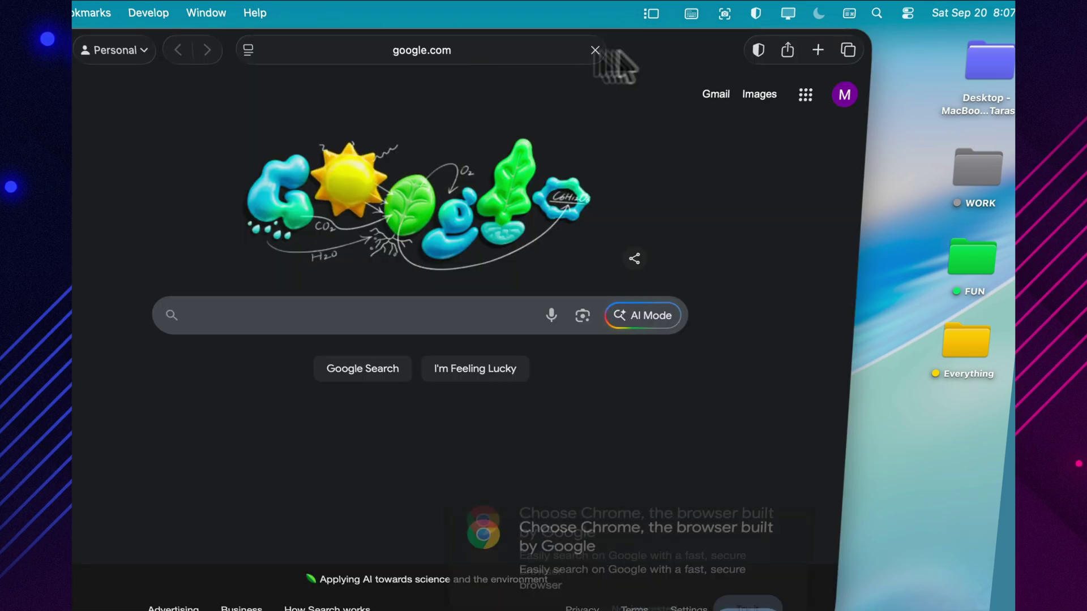
right_click(422, 52)
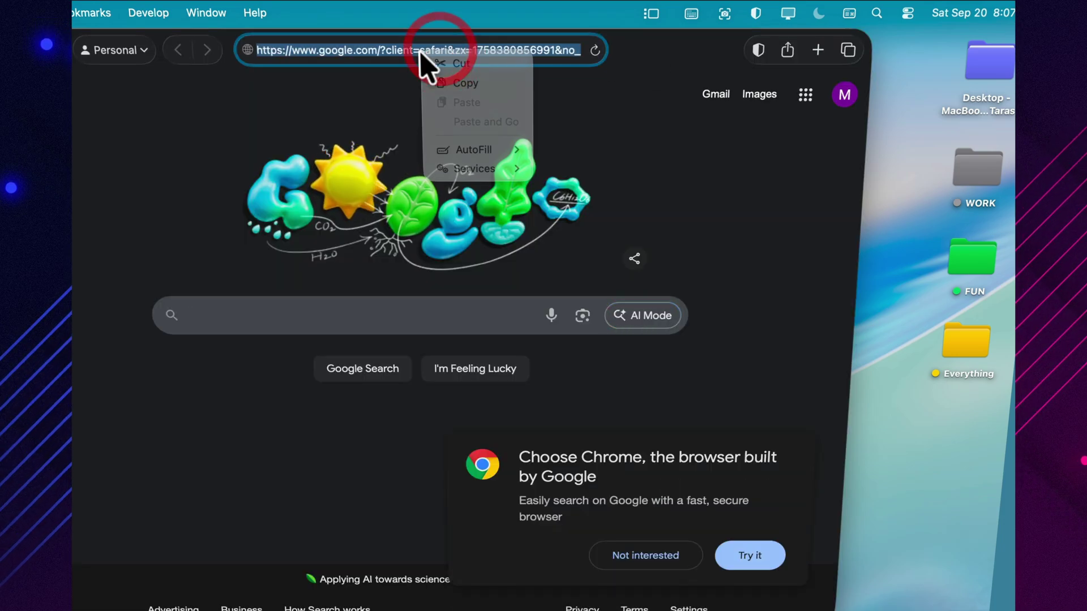
left_click(463, 83)
Check the copied URL in Spotlight's clipboard history, then show the desktop with F11.
left_click(877, 14)
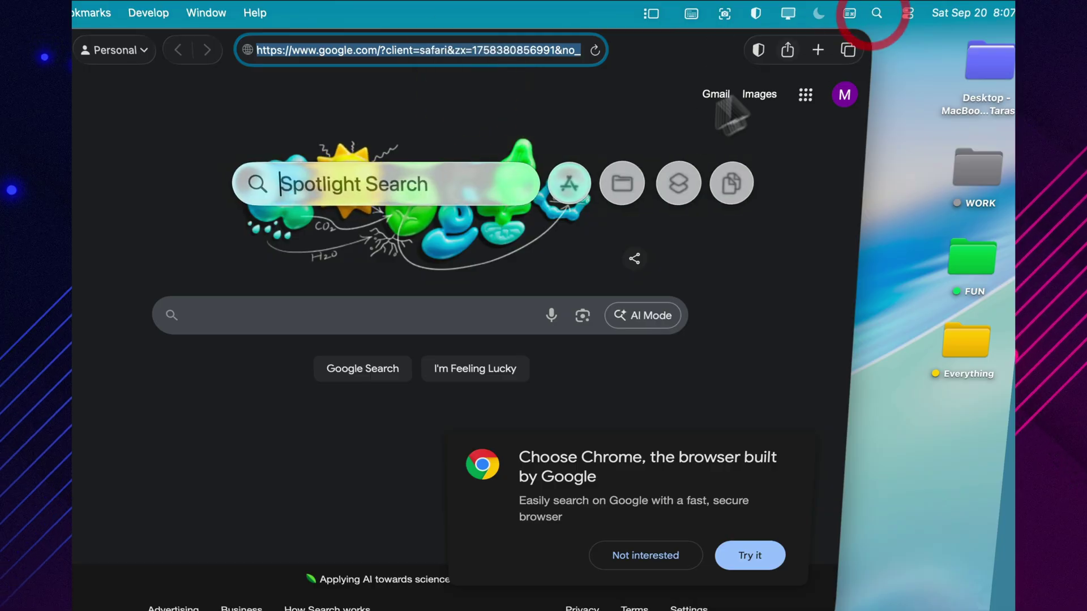
left_click(723, 185)
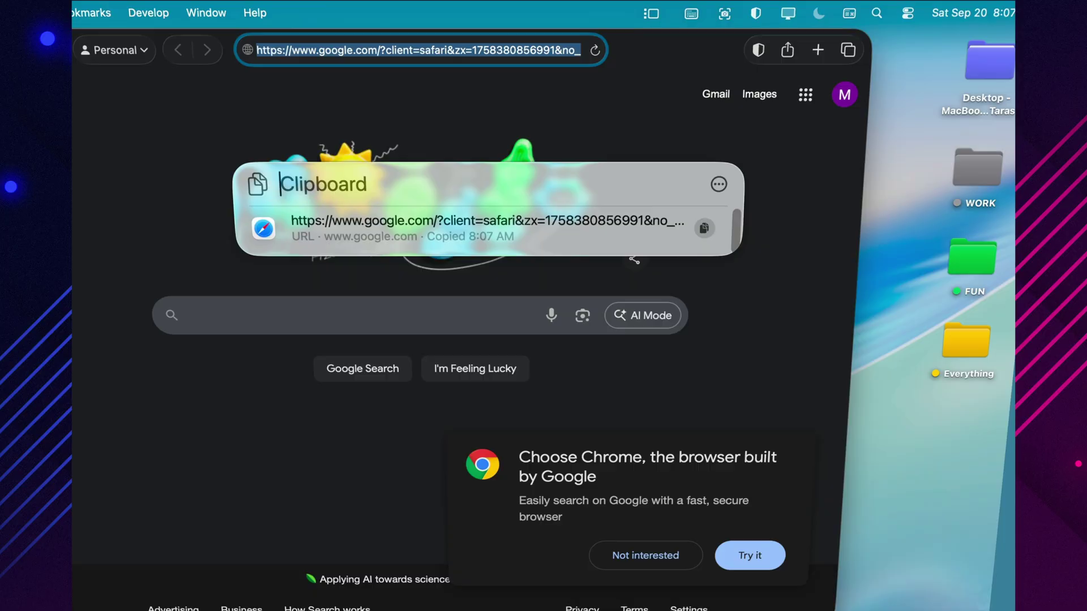
key("F11")
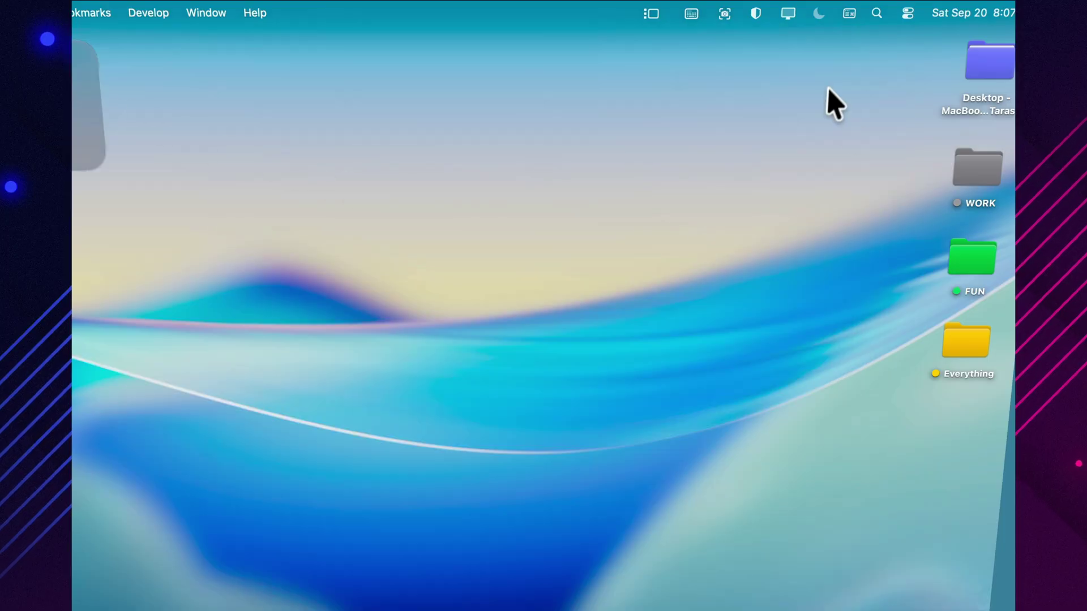
Search Spotlight for 'youtube', limit it to Notes, then clear the query.
left_click(876, 15)
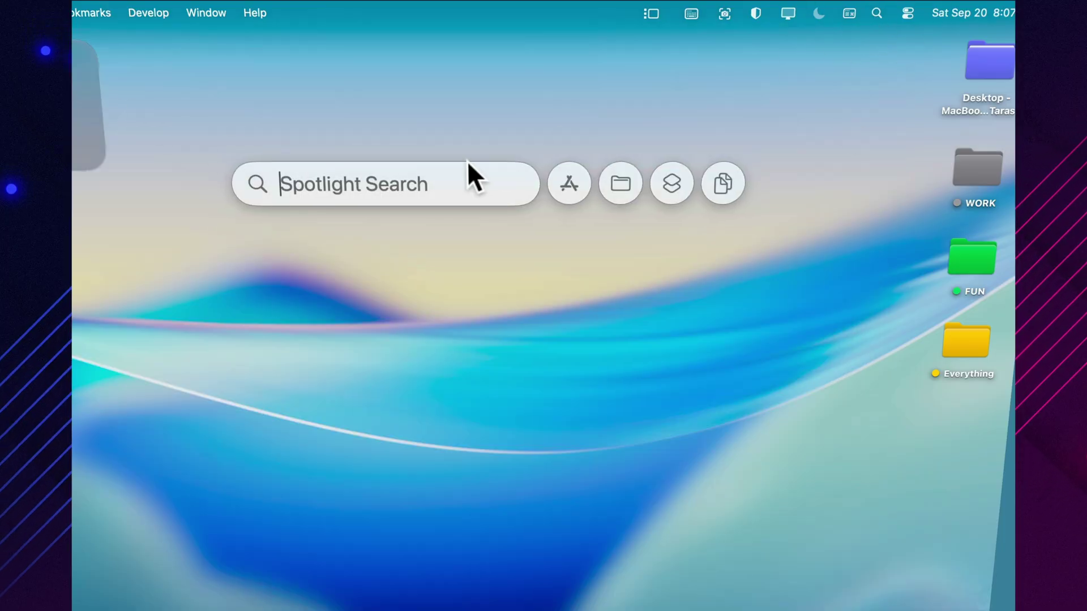
type("youtube")
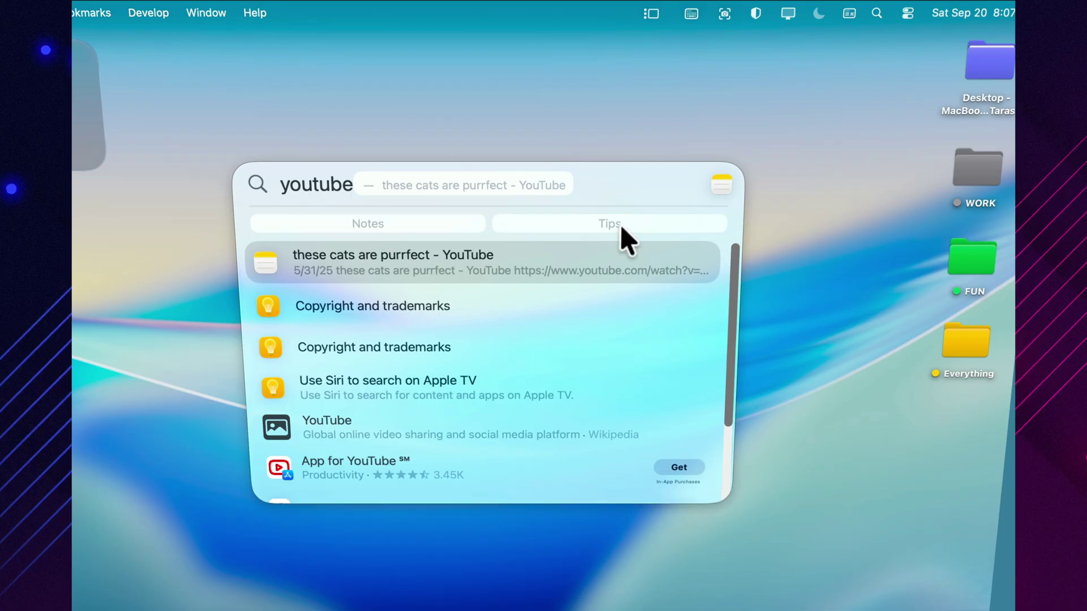
left_click_drag(735, 306, 723, 389)
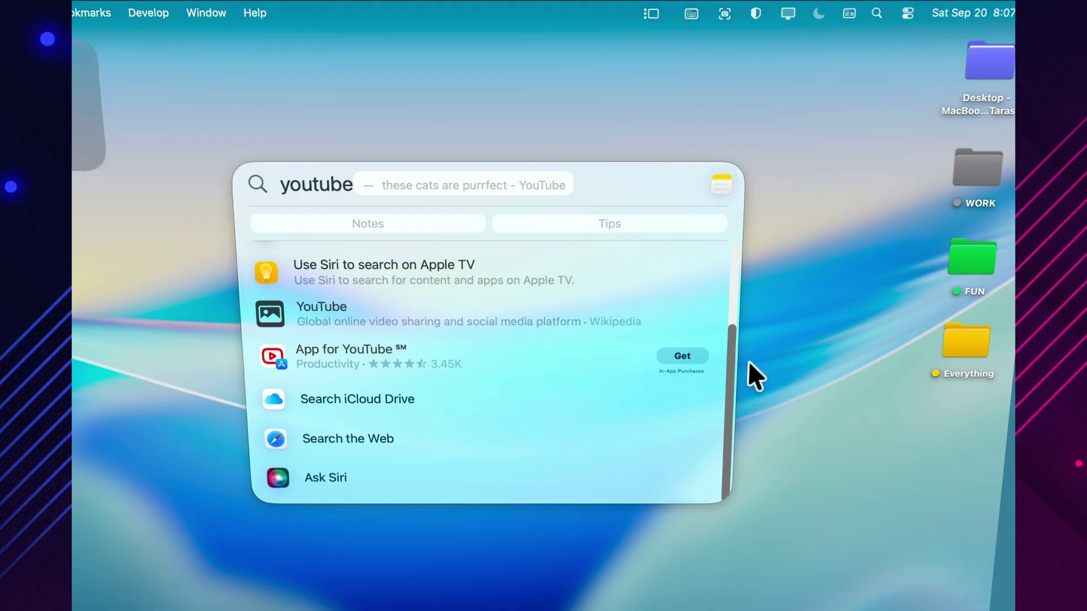
left_click_drag(730, 390, 728, 202)
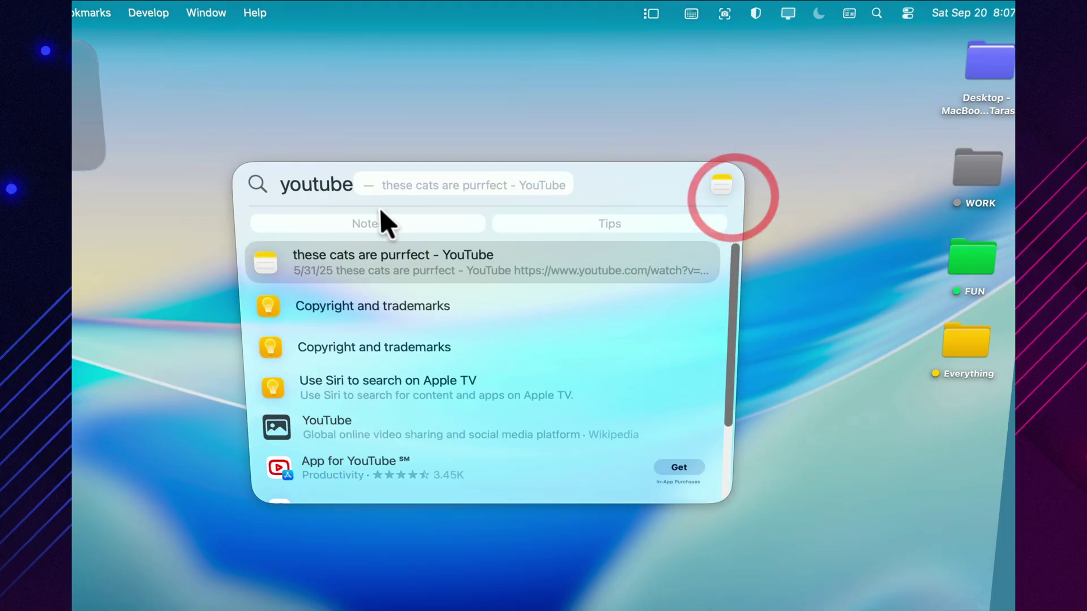
left_click(389, 223)
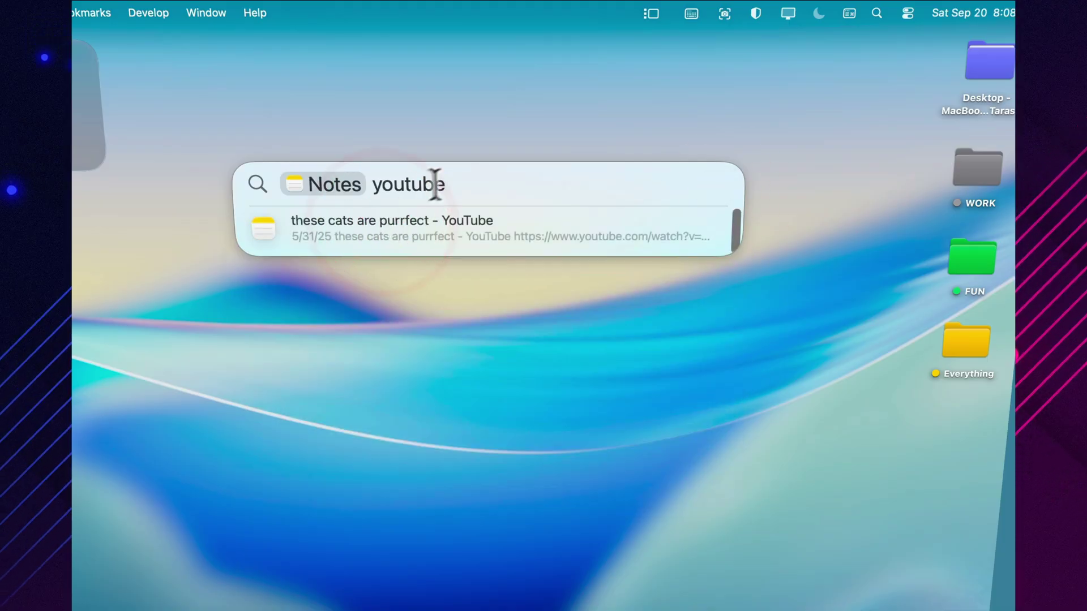
key("BackSpace")
key("BackSpace")
key("BackSpace")
key("BackSpace")
key("BackSpace")
key("BackSpace")
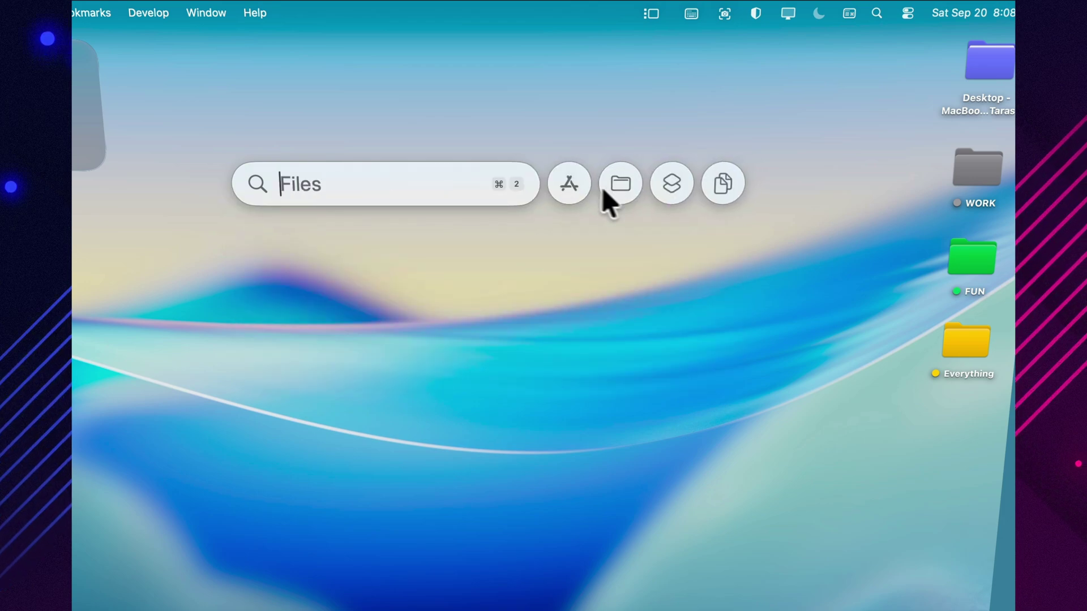
Browse the installed applications, then the recent and suggested files in Spotlight.
left_click(579, 192)
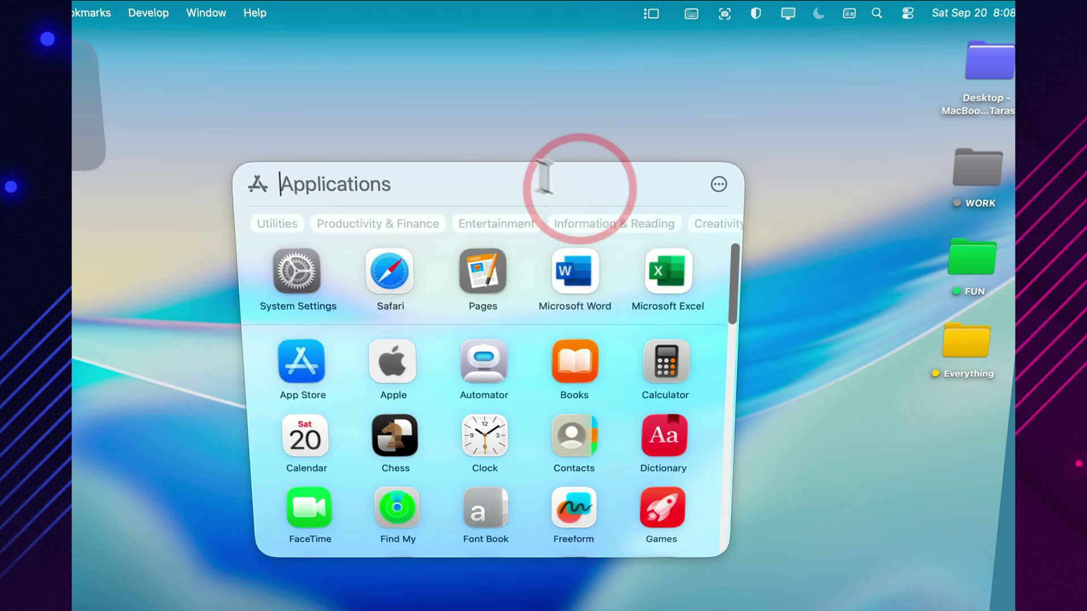
key("Escape")
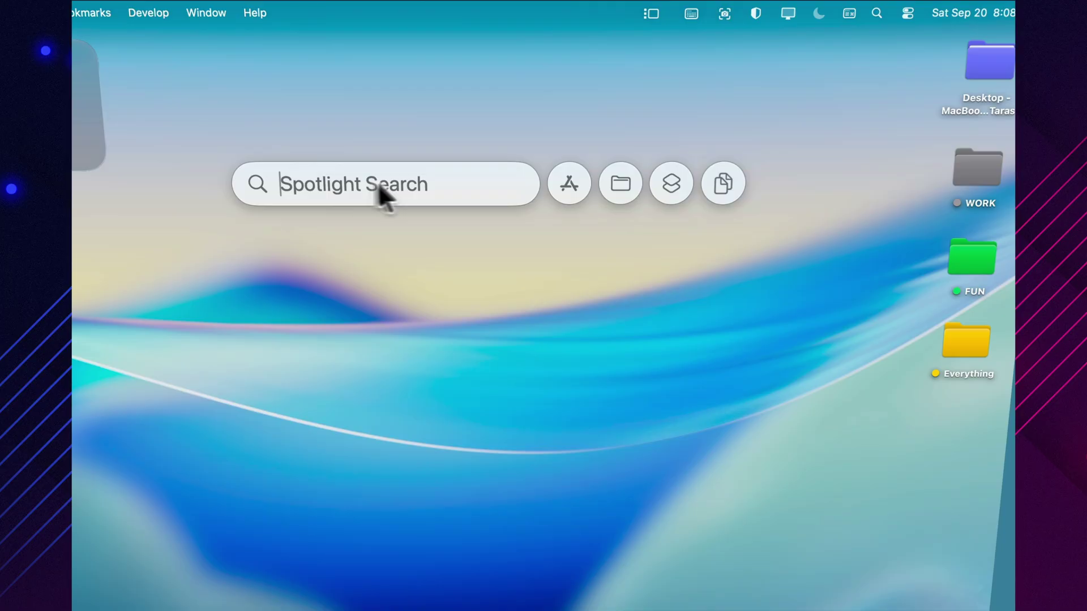
left_click(623, 187)
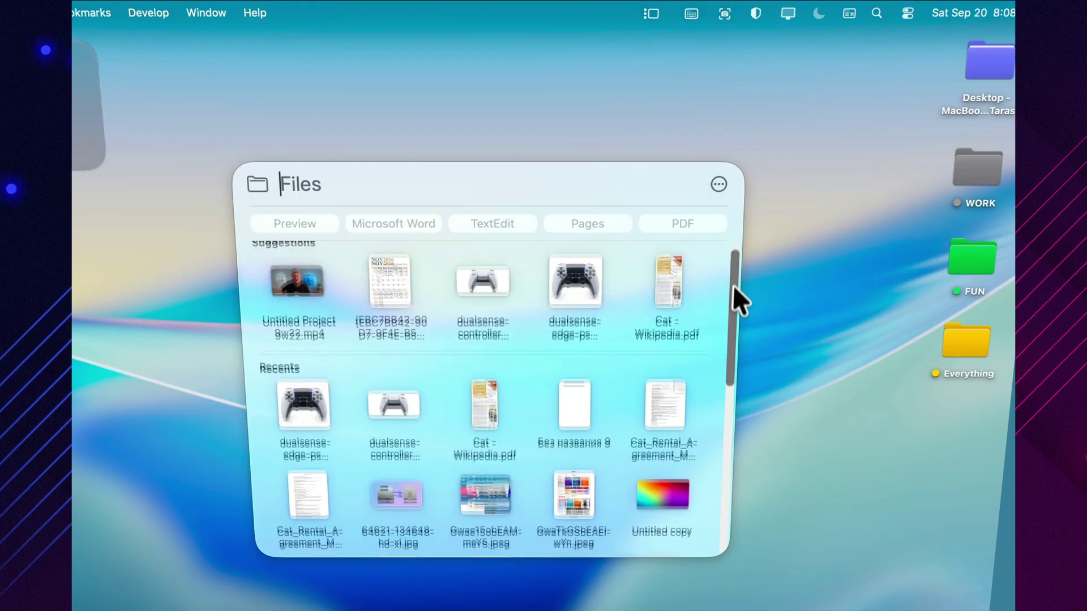
left_click_drag(732, 296, 694, 247)
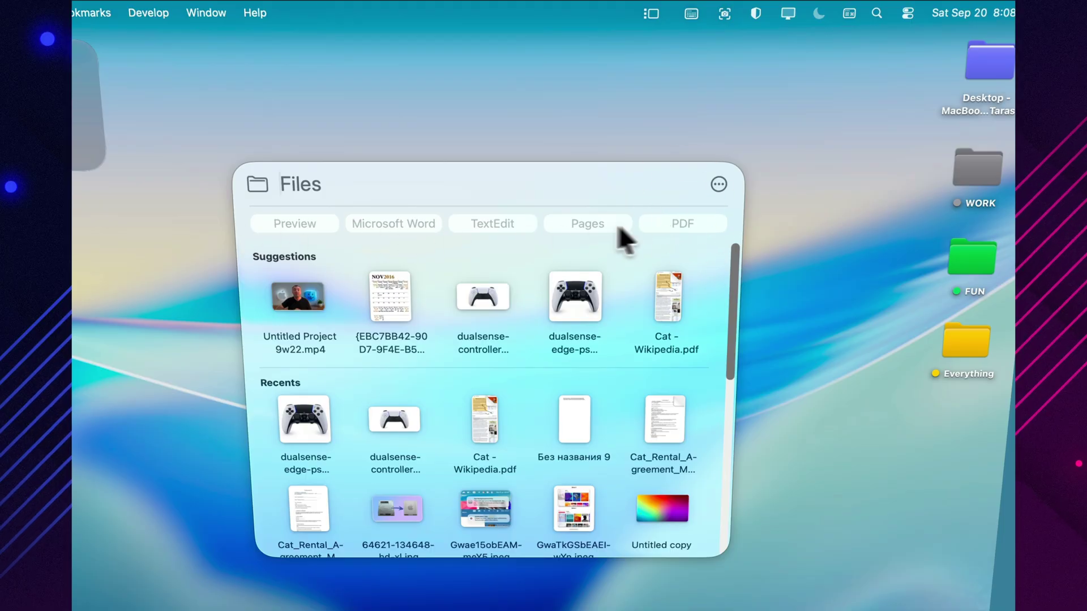
left_click(719, 186)
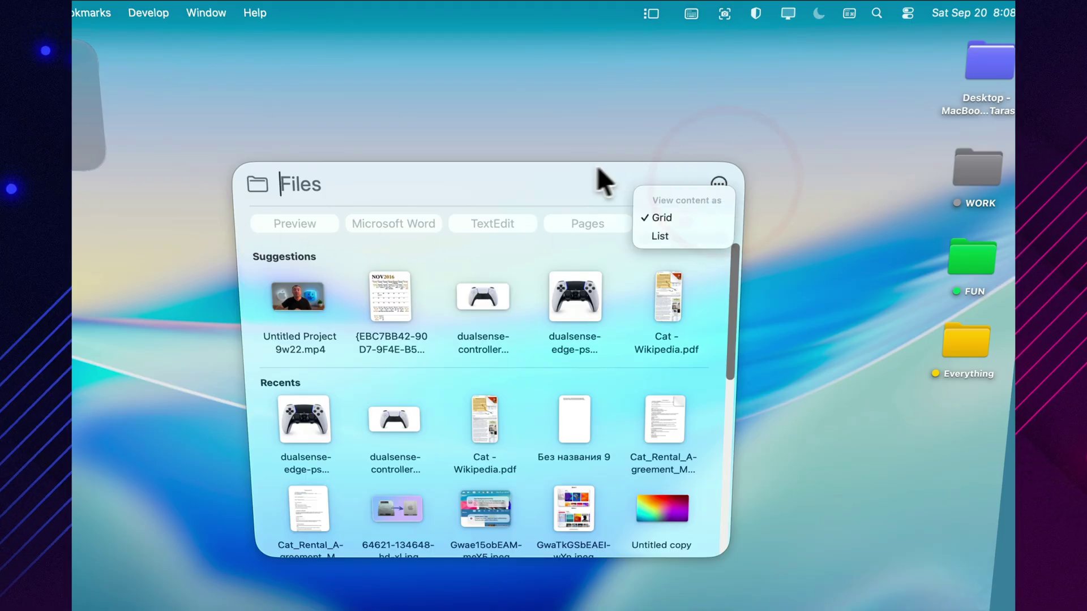
left_click(568, 184)
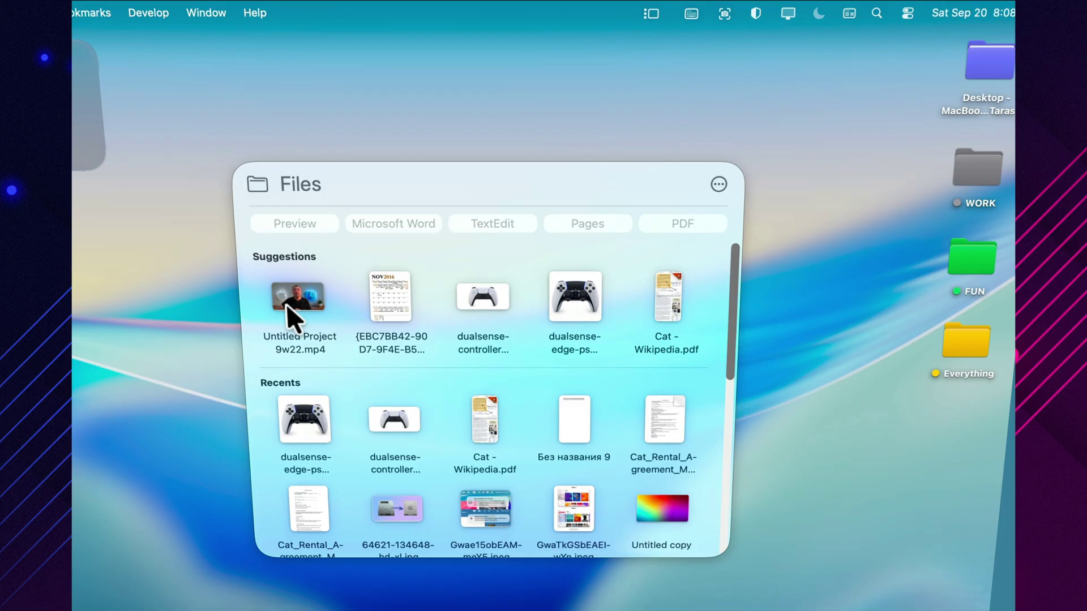
Open Cat - Wikipedia.pdf from the file results, close it, and reopen Spotlight.
double_click(669, 315)
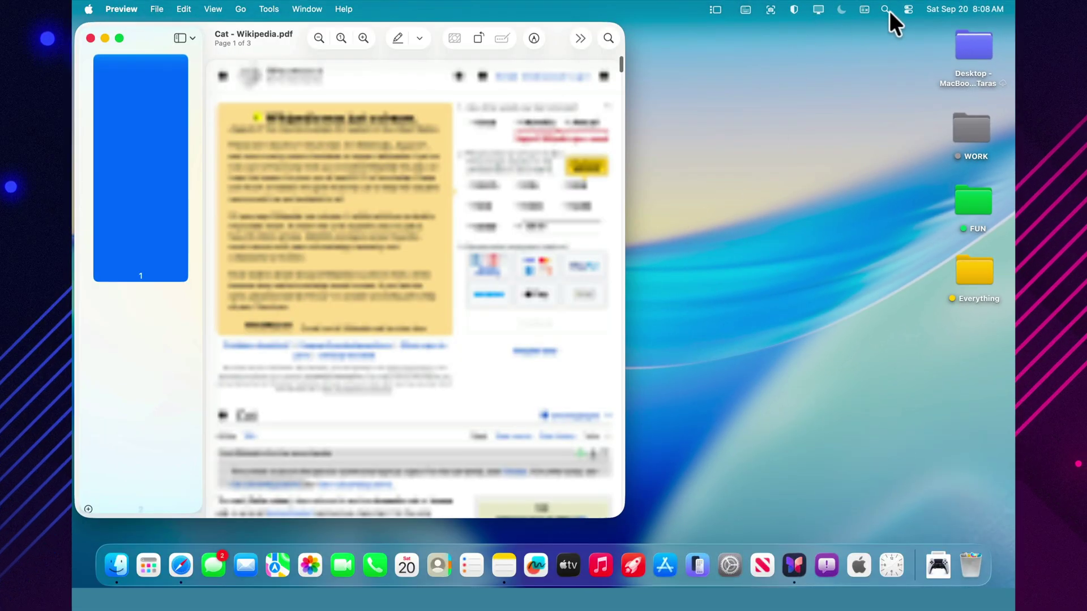
left_click(885, 9)
key("Escape")
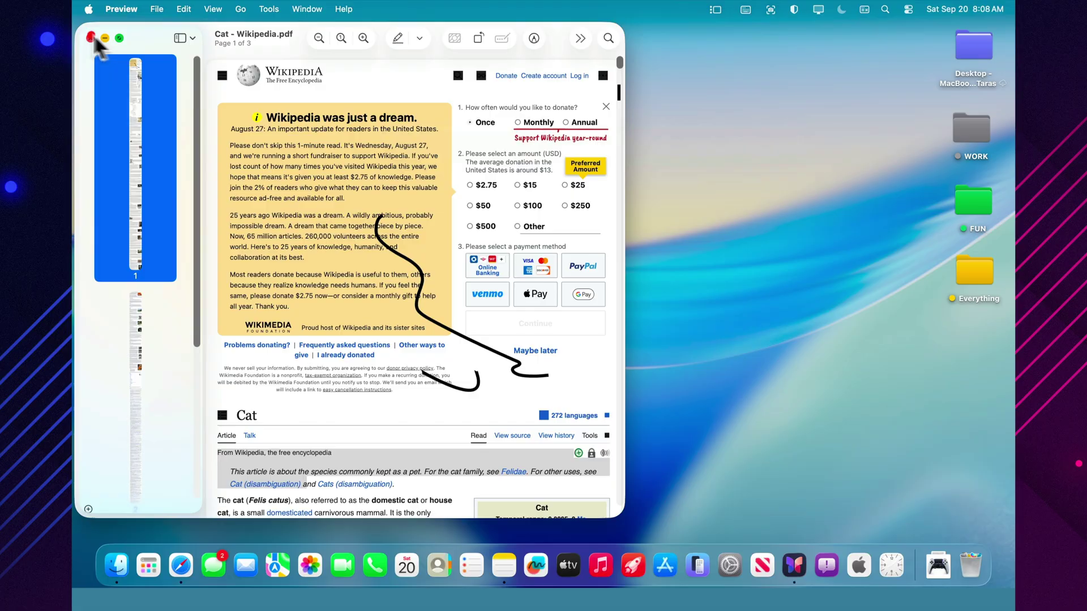
left_click(91, 37)
left_click(885, 9)
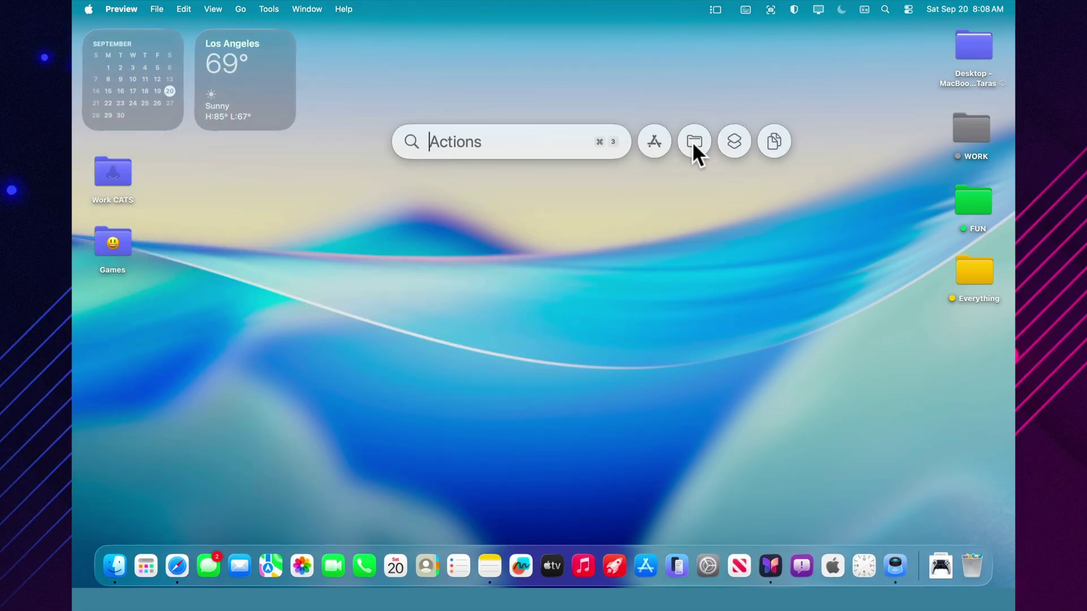
Leave the files view and launch Shortcuts by searching 'short' in Spotlight.
left_click(692, 141)
key("Escape")
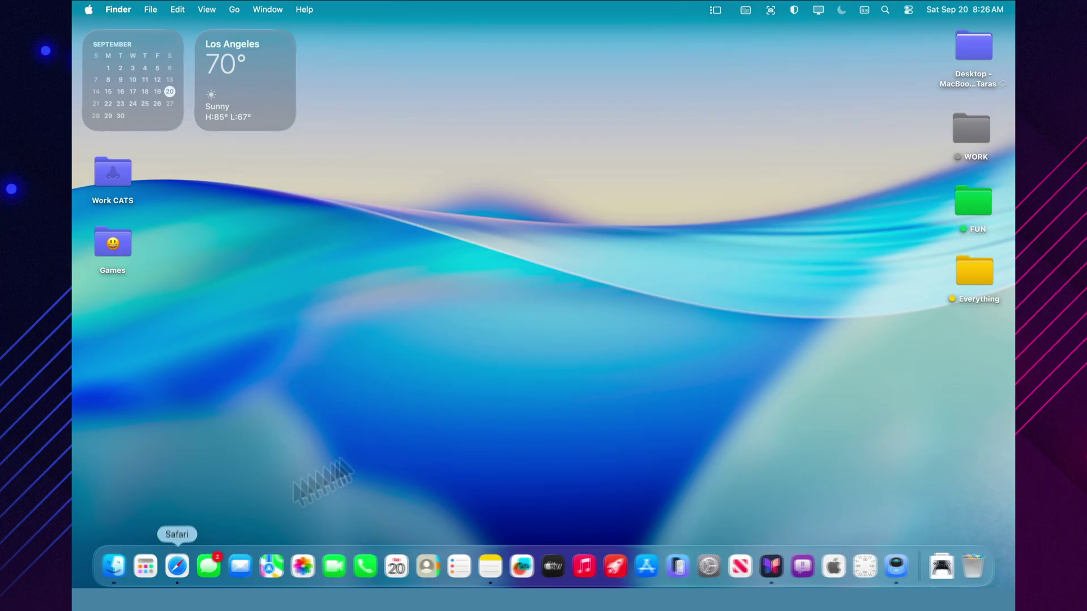
left_click(890, 9)
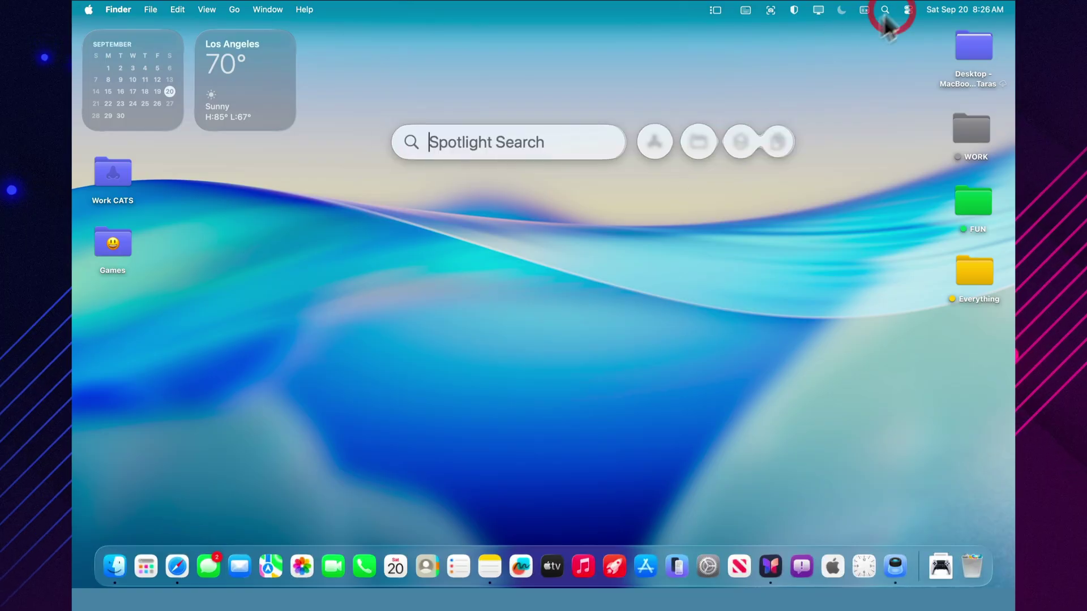
type("shortcuts")
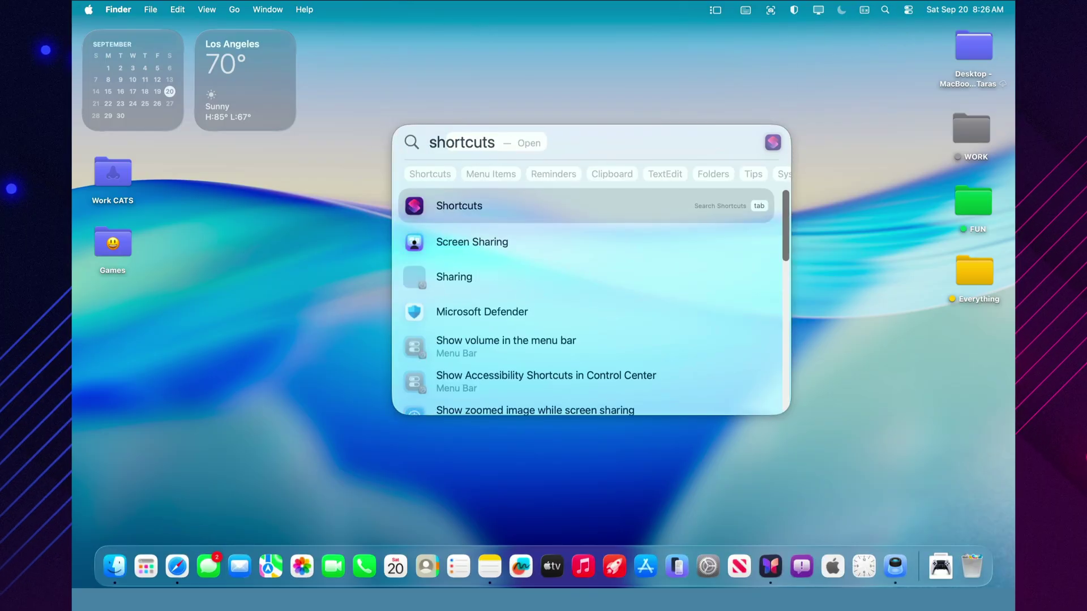
key("Return")
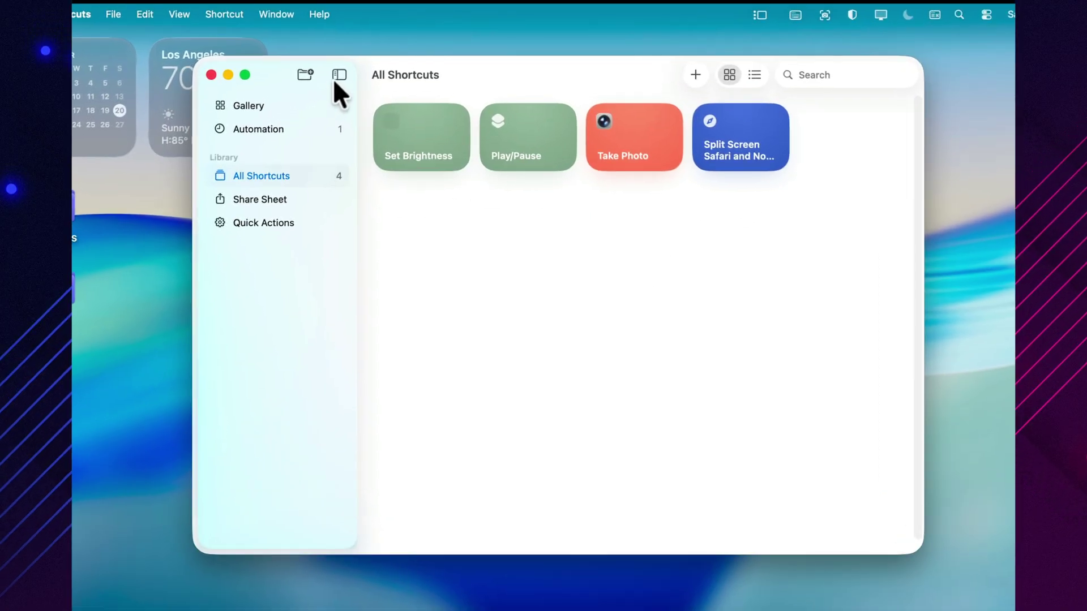
left_click(251, 106)
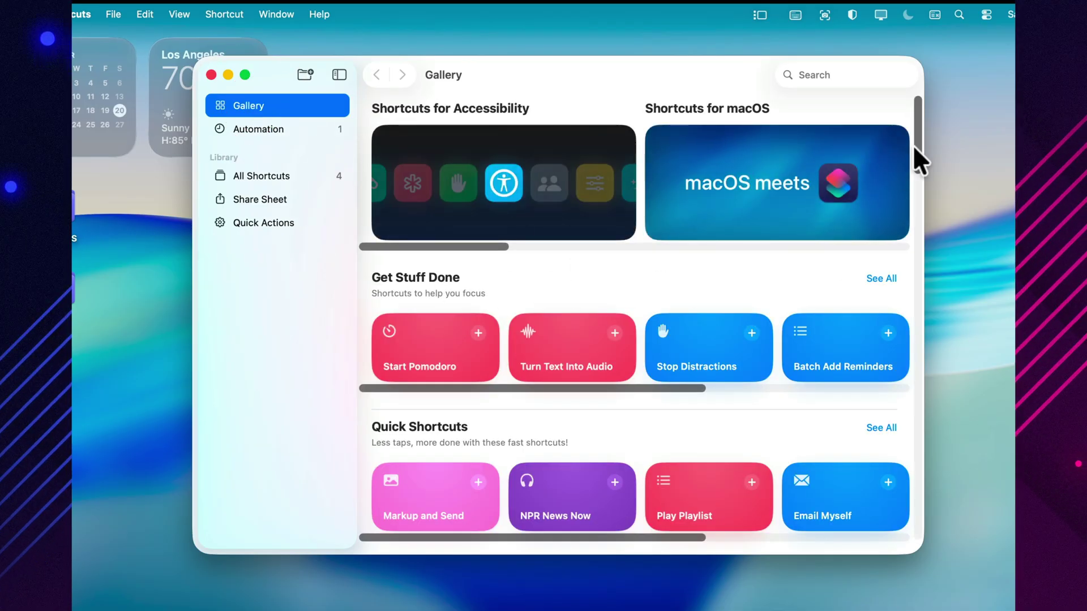
left_click_drag(914, 146, 913, 310)
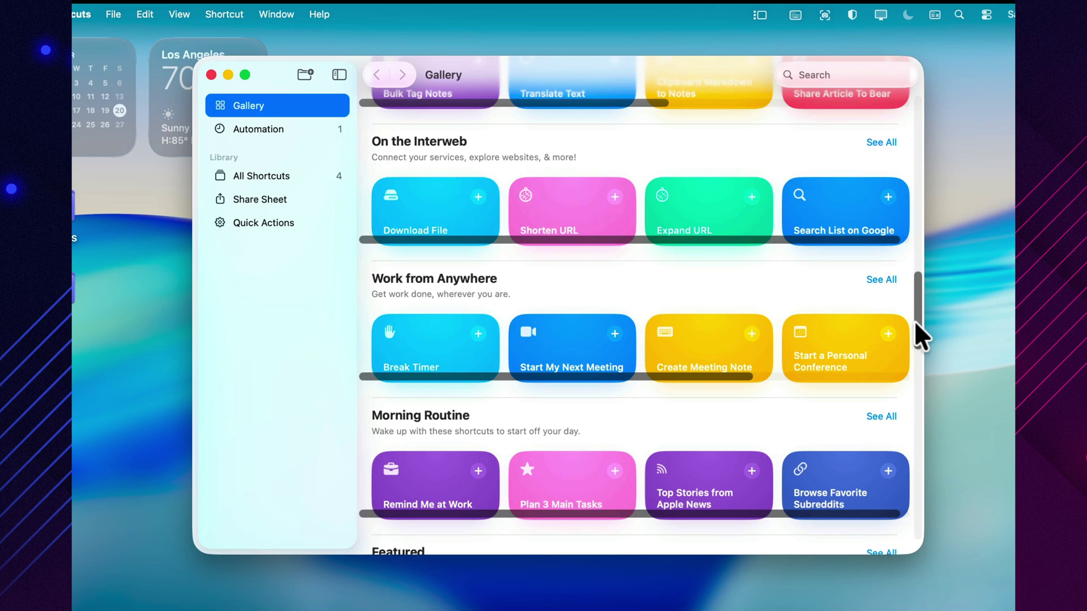
left_click_drag(917, 325, 921, 354)
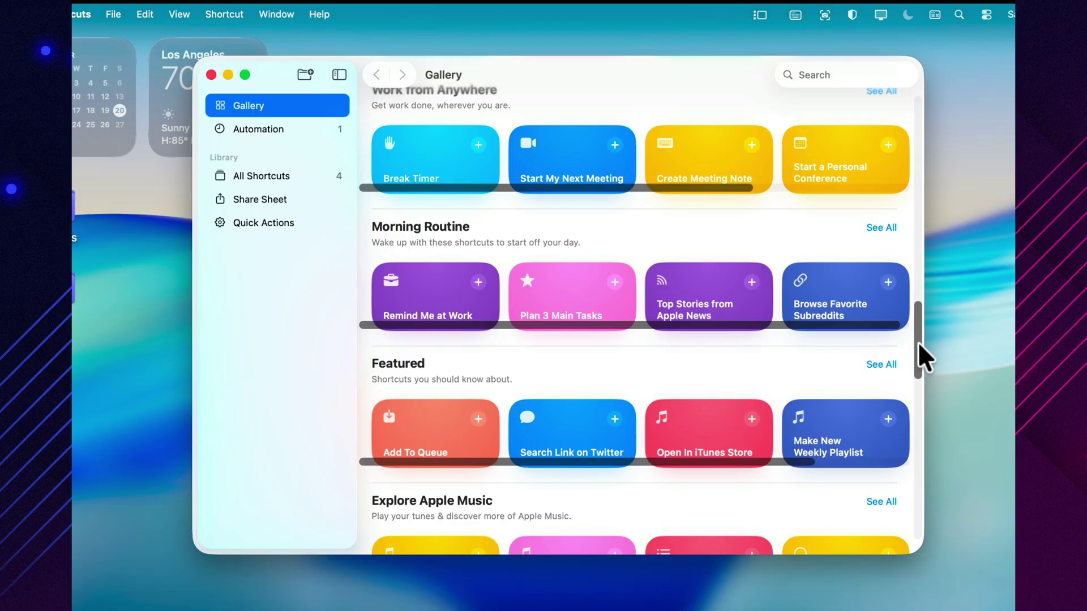
left_click_drag(918, 342, 909, 85)
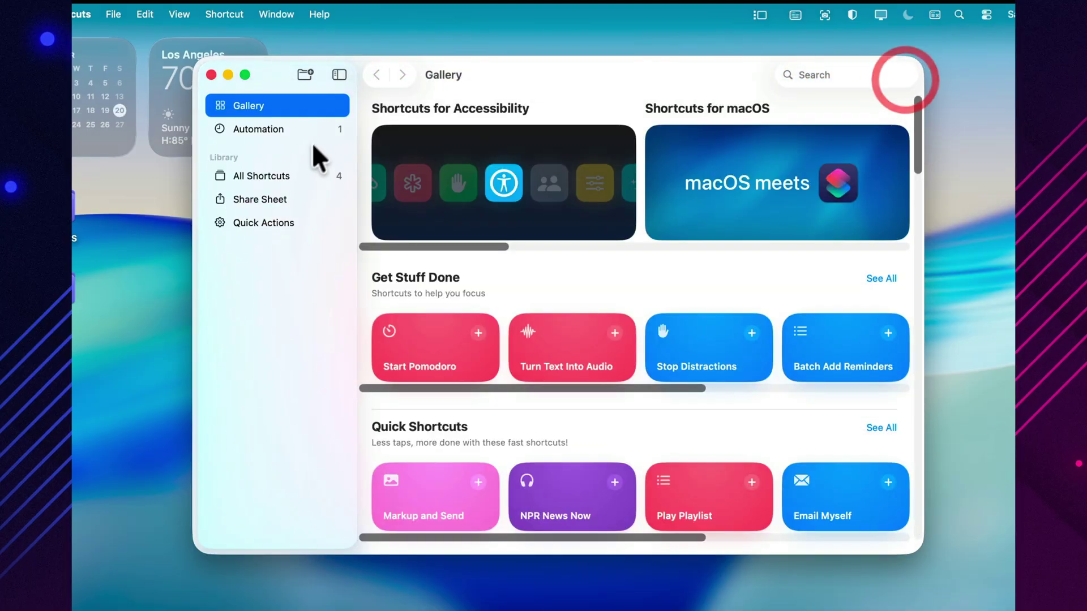
left_click(286, 176)
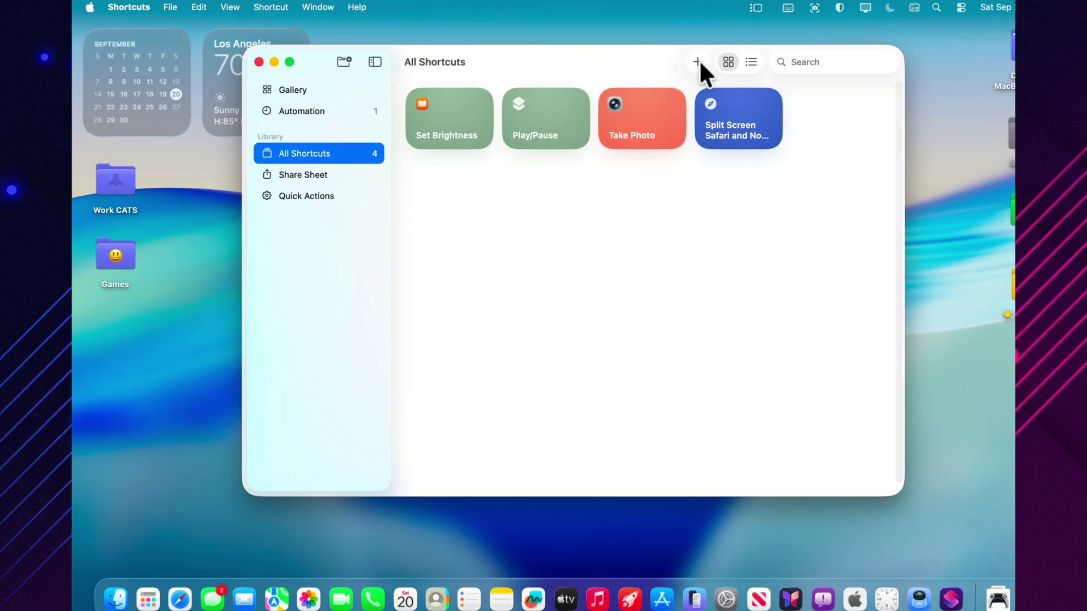
Start a new shortcut, browse the Controls, Media and Calculator actions, then close all Shortcuts windows.
left_click(698, 61)
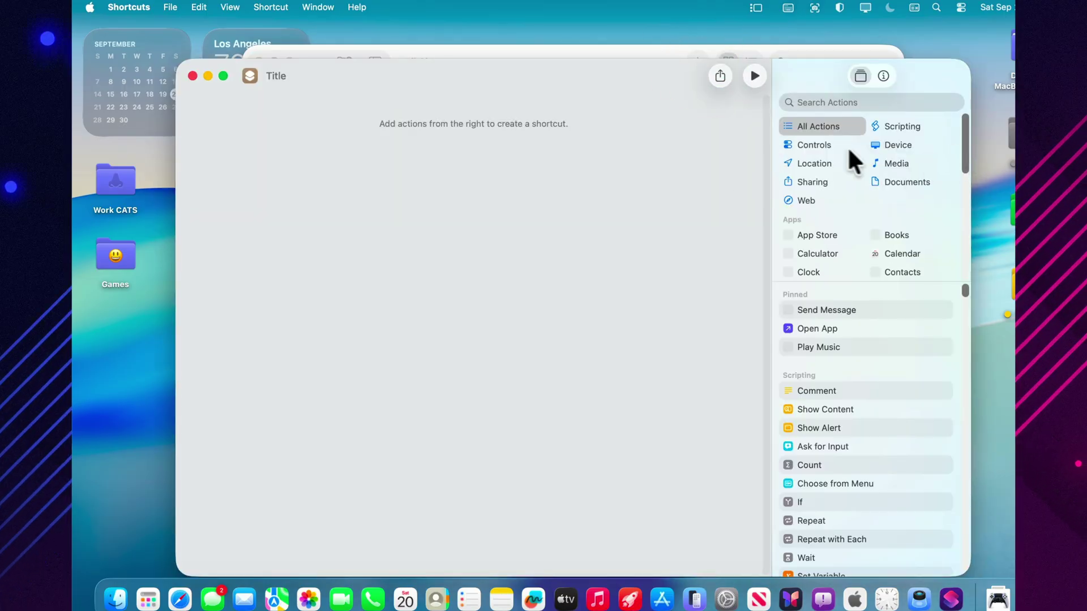
left_click(820, 145)
left_click(818, 328)
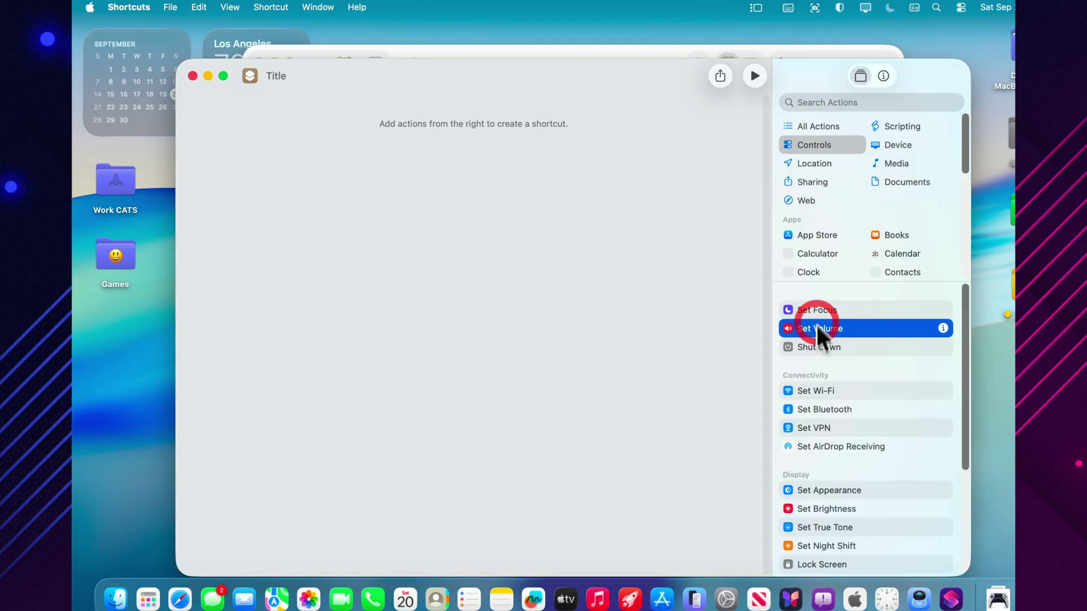
left_click(899, 160)
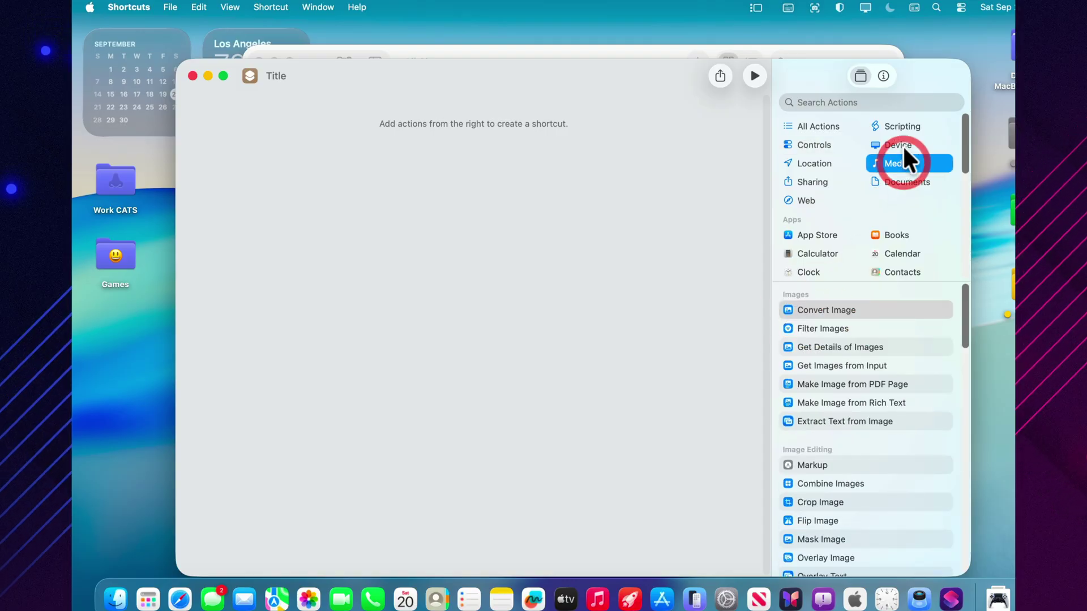
left_click_drag(963, 300, 955, 350)
left_click(817, 252)
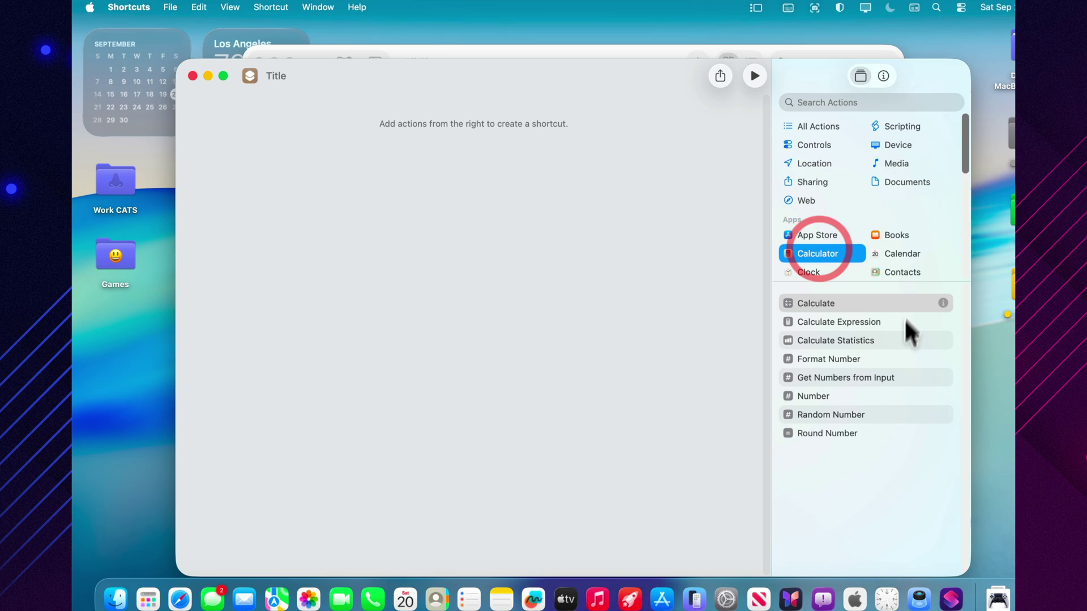
left_click(193, 75)
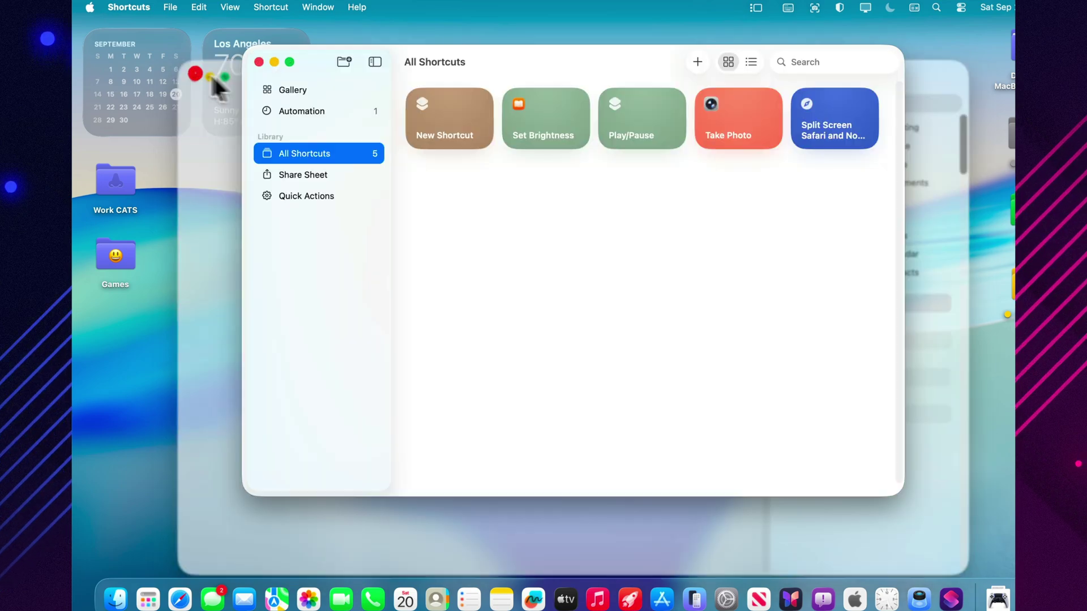
left_click(259, 61)
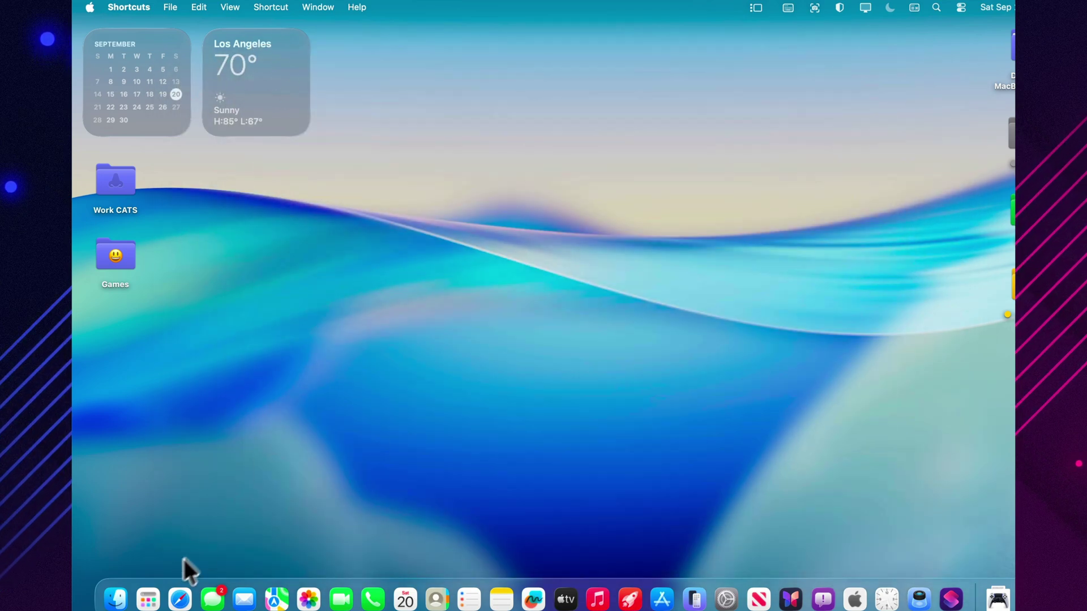
Open a Finder Recents window and shift it slightly to the right.
left_click(118, 597)
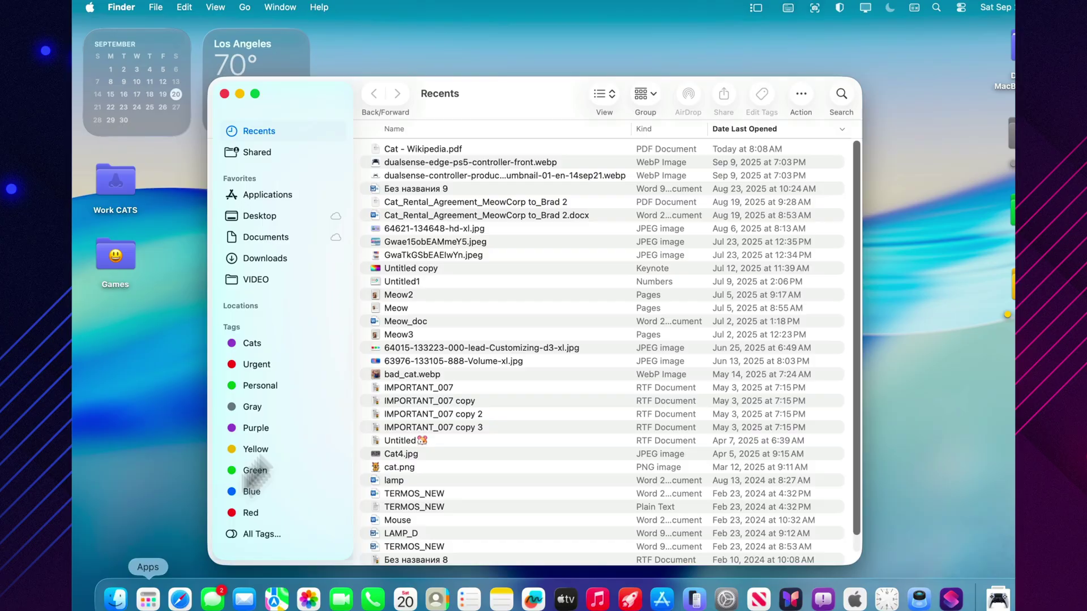
left_click_drag(499, 80, 565, 83)
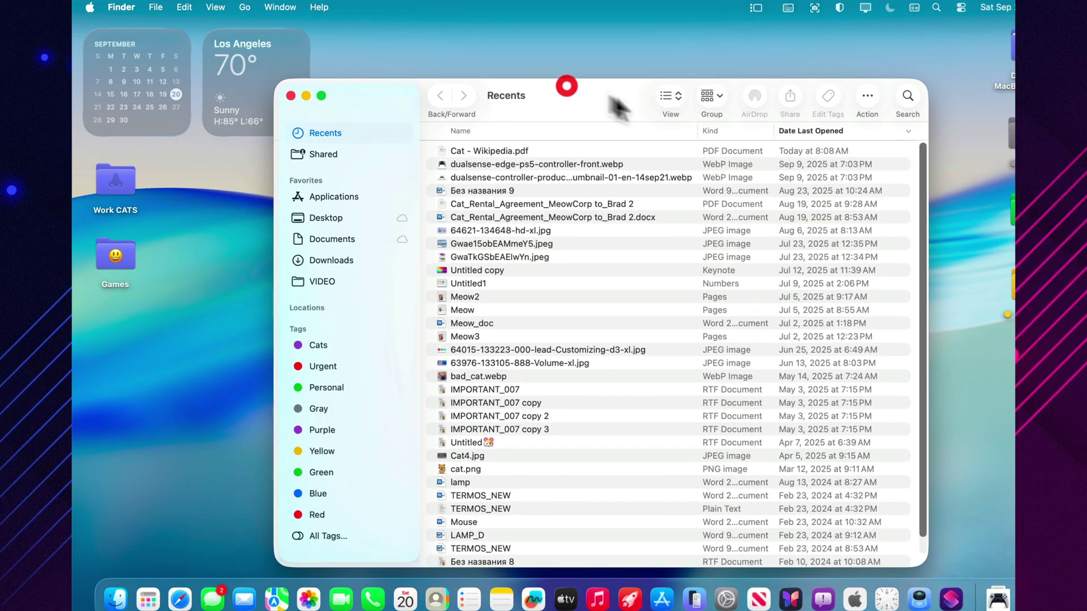
scroll(922, 174, "down", 2)
scroll(921, 187, "up", 2)
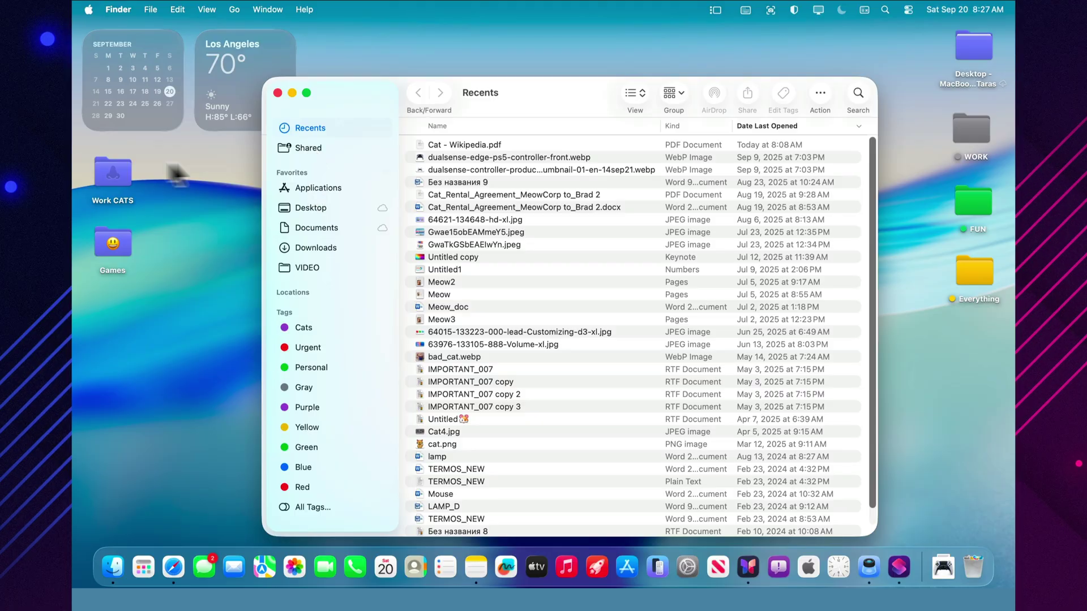
Customize the Work CATS desktop folder with a cat symbol and a yellow colour.
left_click(116, 172)
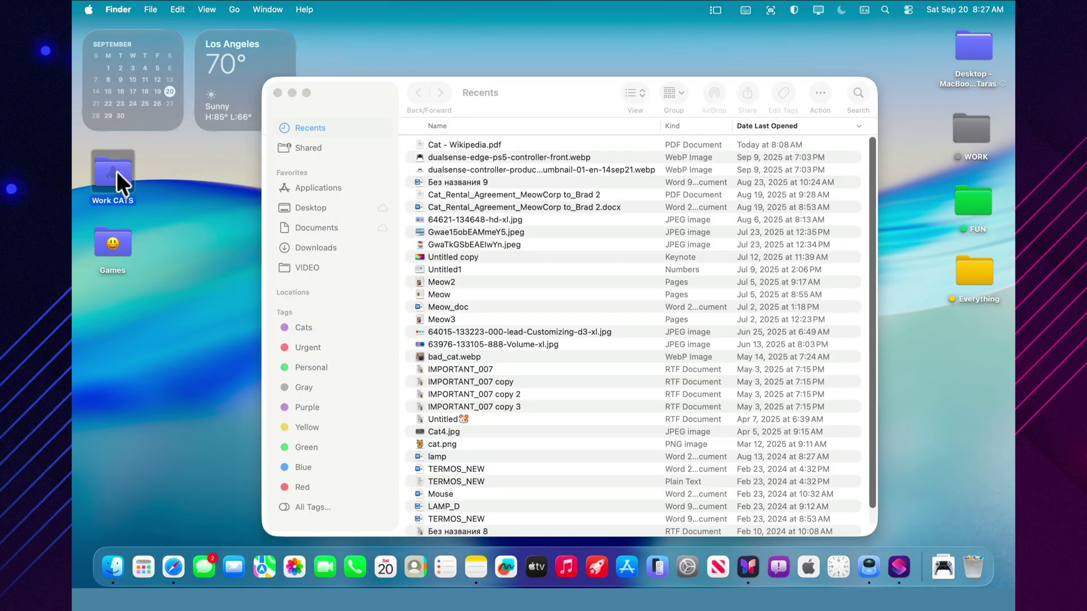
right_click(116, 171)
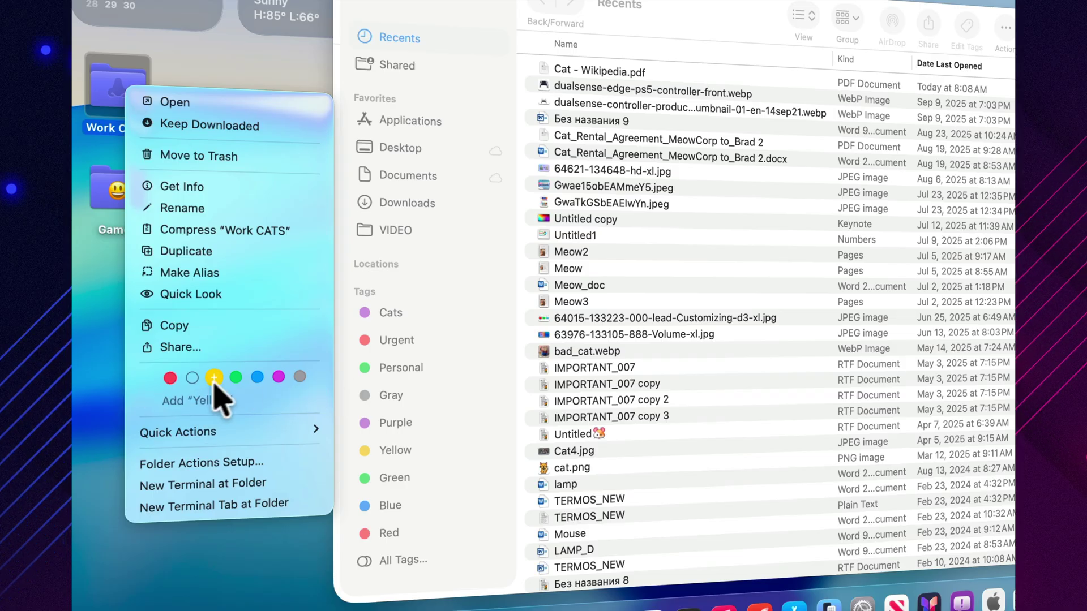
left_click(189, 401)
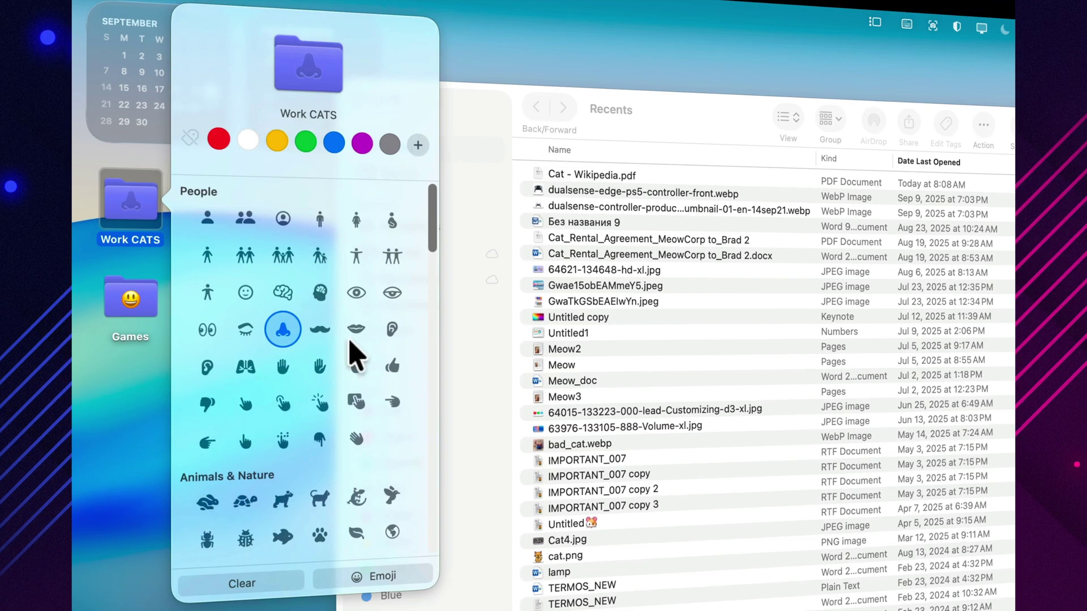
left_click(356, 329)
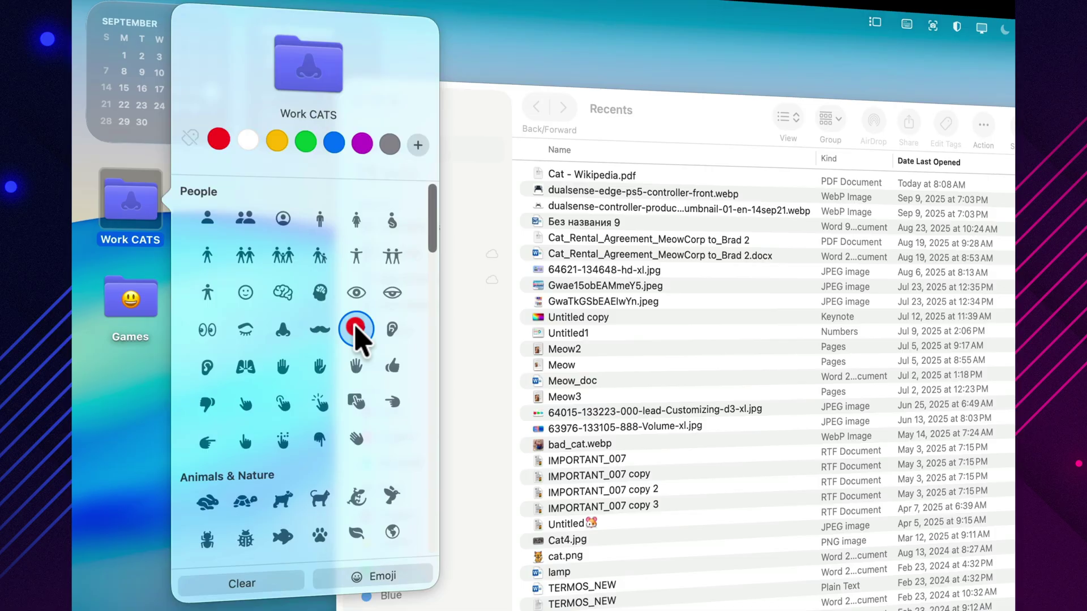
left_click(319, 292)
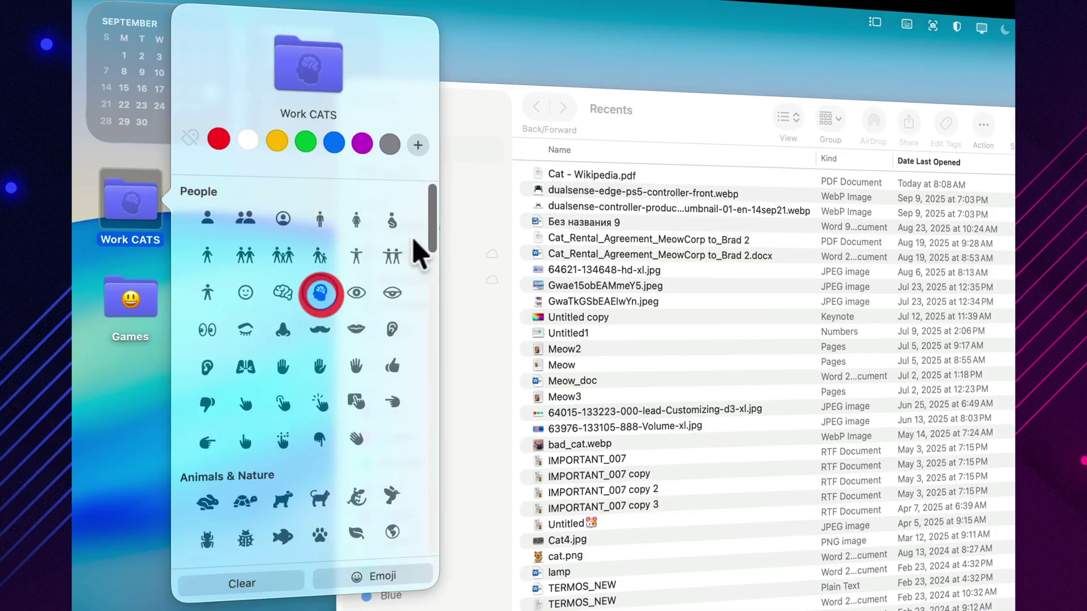
left_click(439, 262)
left_click(356, 438)
left_click(319, 497)
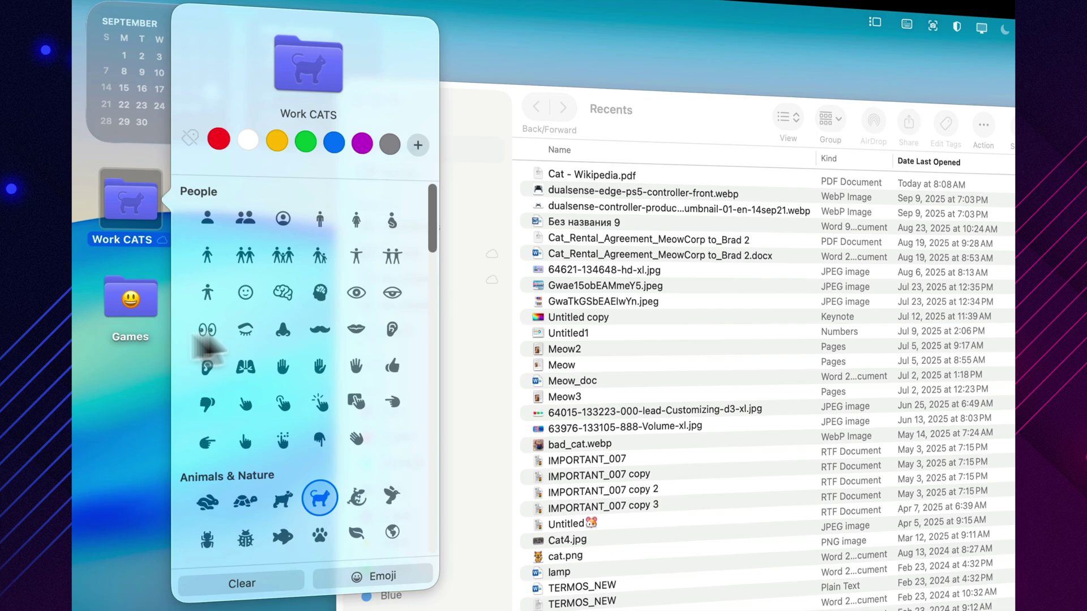
left_click(277, 140)
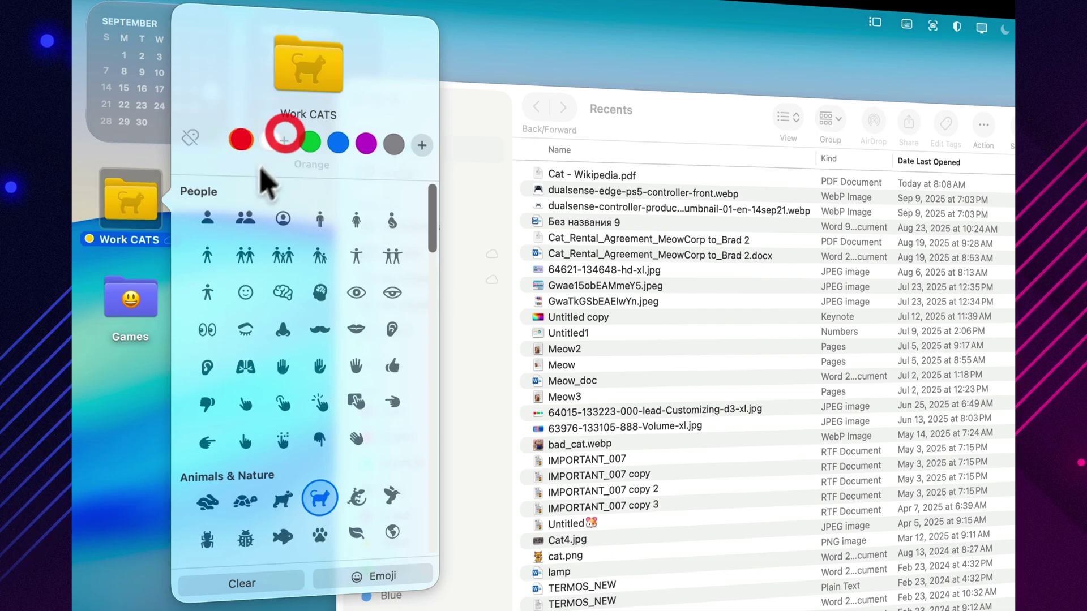
left_click(123, 384)
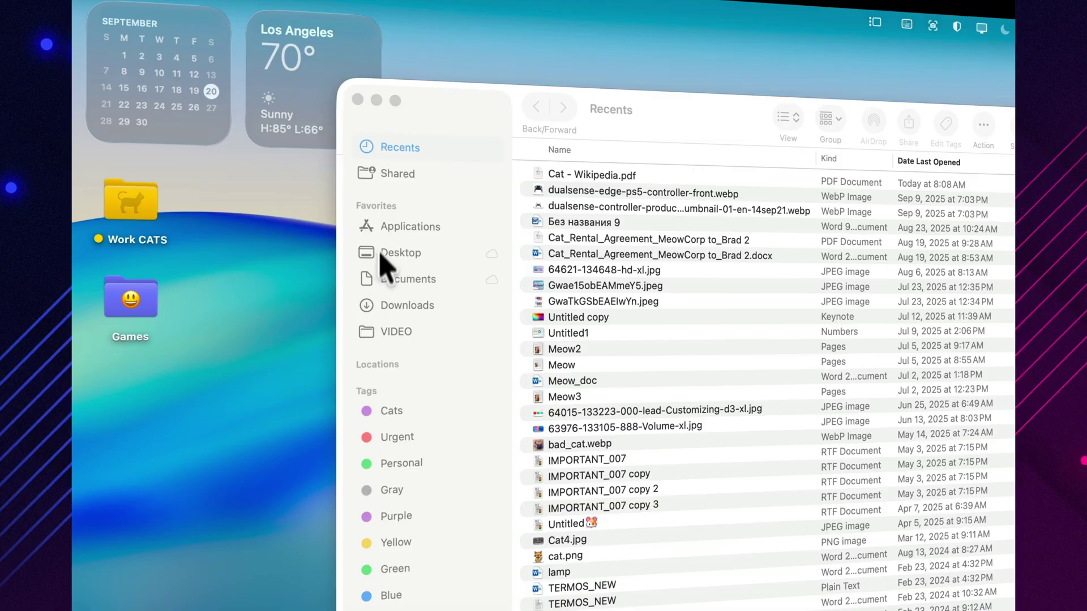
Bring the Recents window forward, check its grouping options, and open the view-layout menu.
left_click(396, 176)
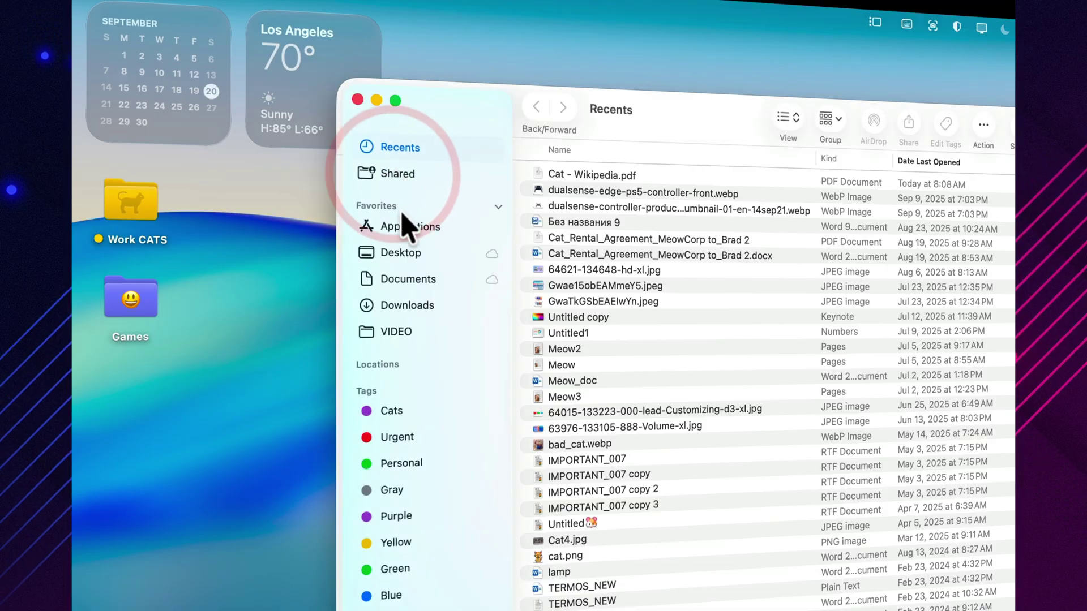
left_click(830, 122)
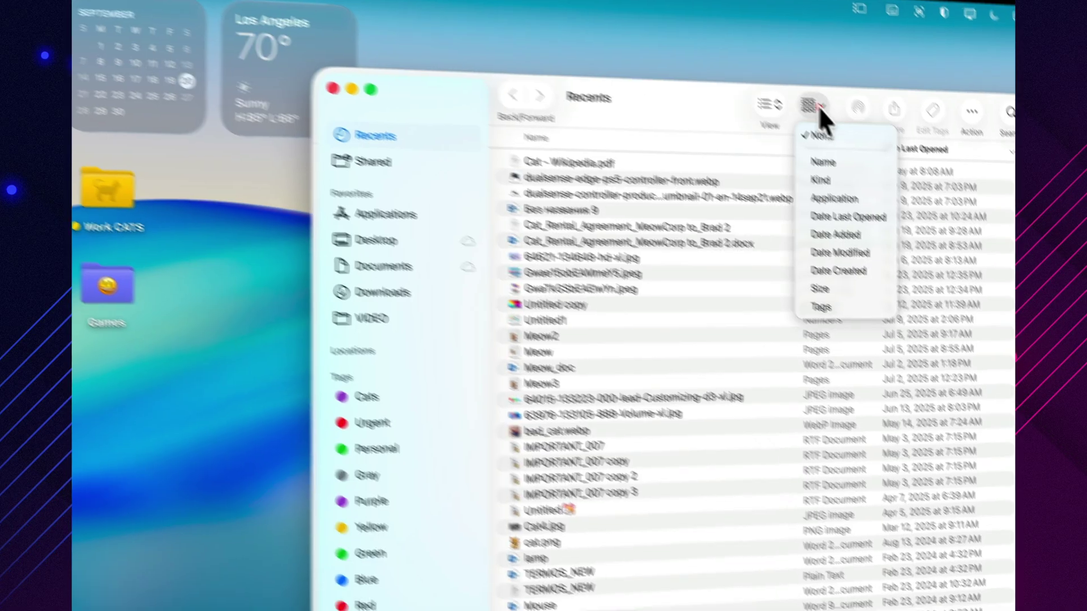
left_click(702, 137)
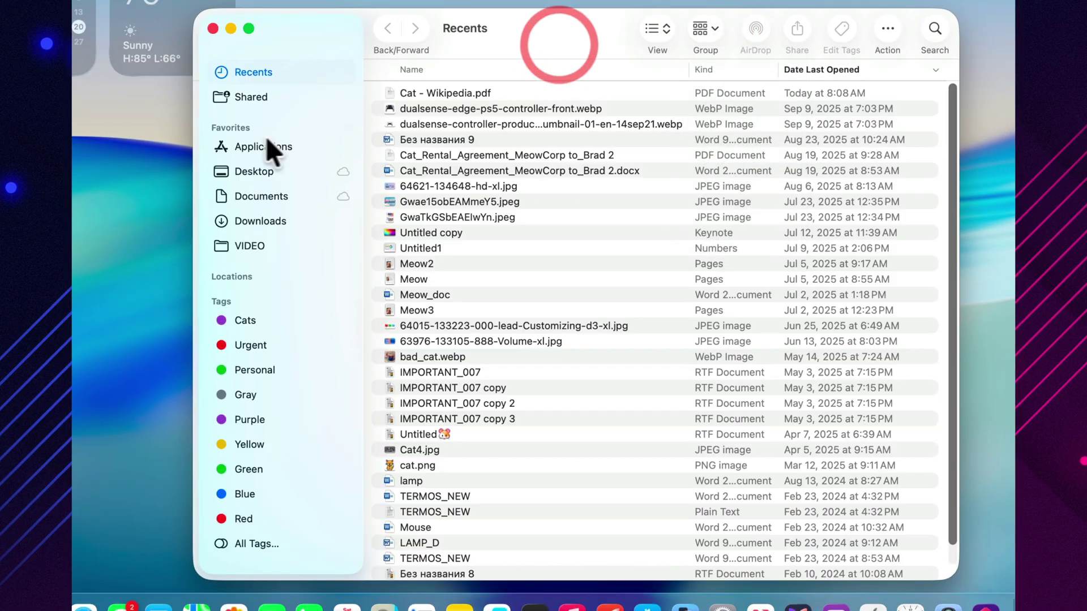
left_click(709, 31)
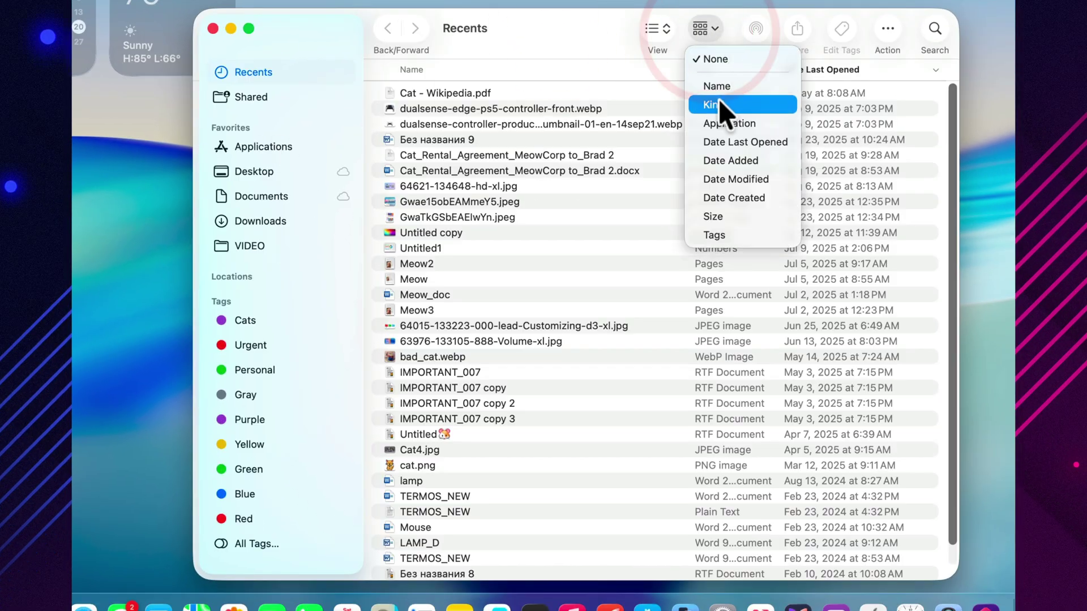
left_click(663, 27)
Switch the Recents window to Gallery view and preview the recent images.
left_click(665, 28)
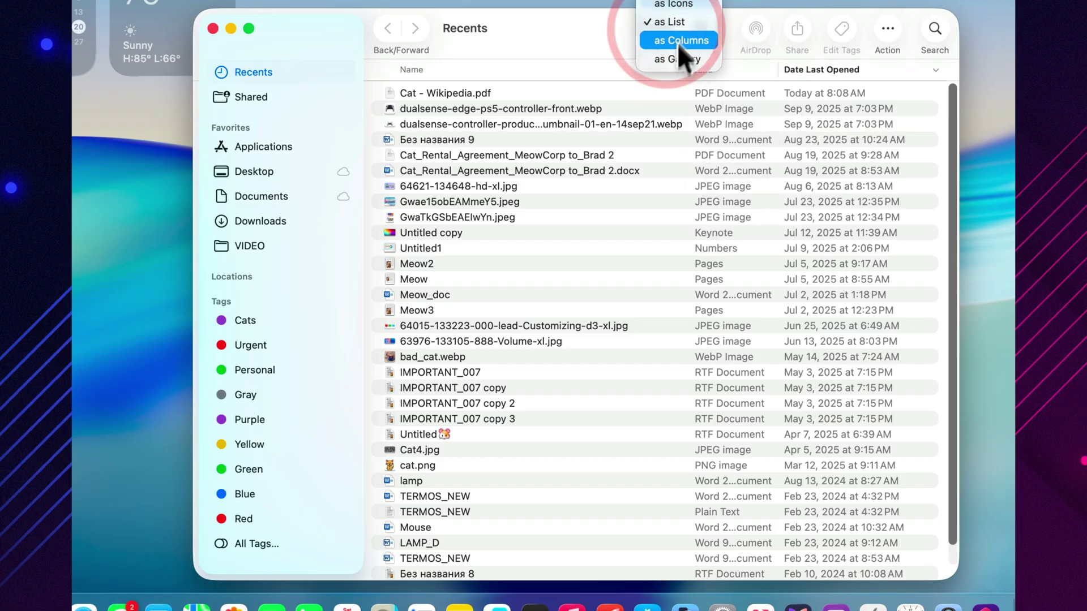
left_click(674, 57)
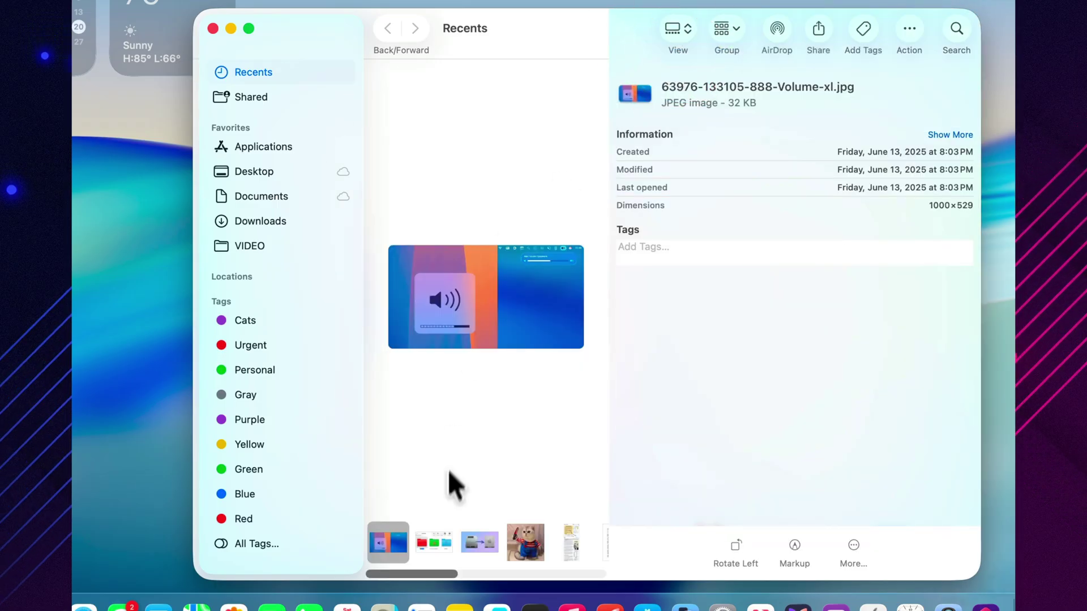
left_click(437, 538)
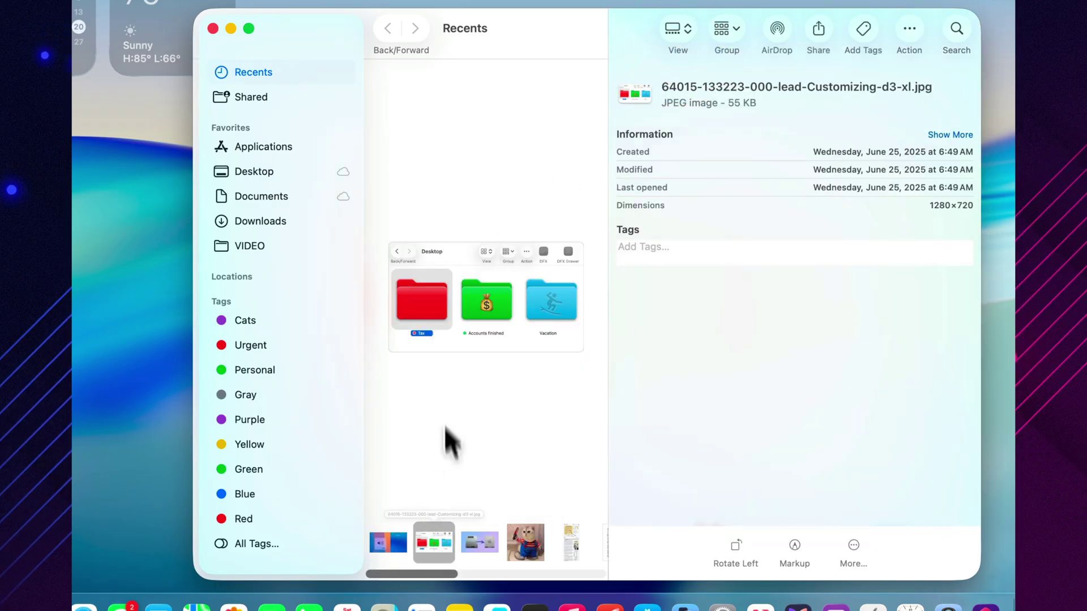
left_click(474, 535)
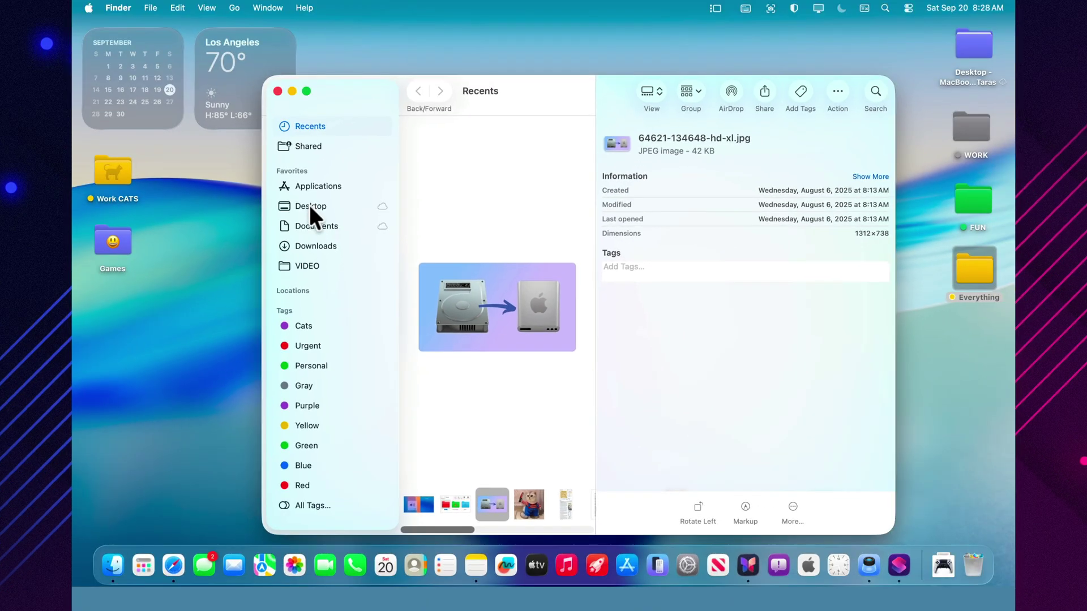
Browse the Desktop's Everything, FUN and Games folders in the gallery, then close the window.
left_click(310, 207)
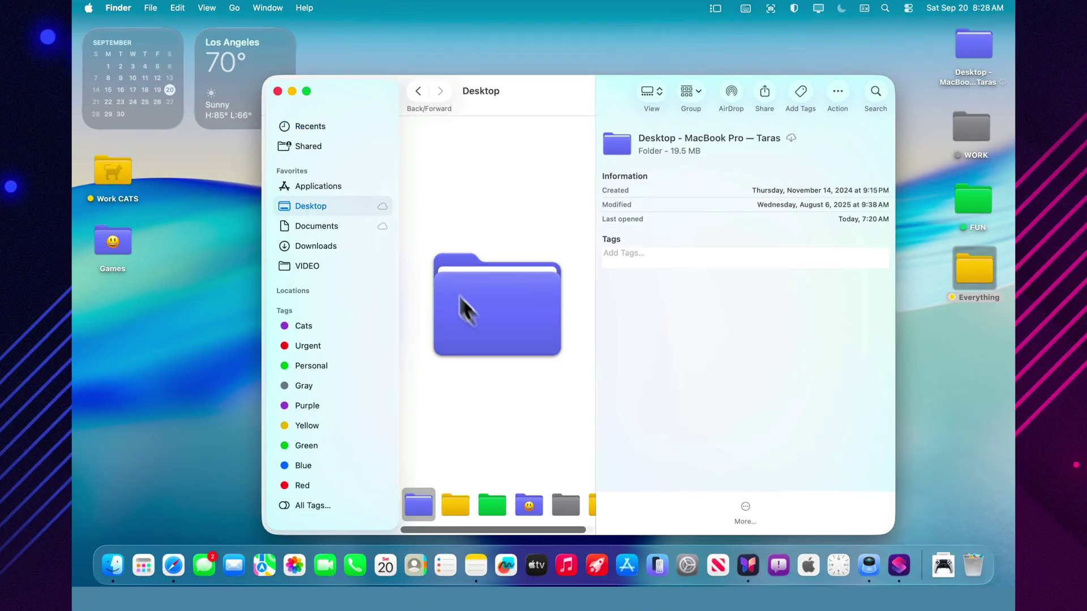
left_click(459, 501)
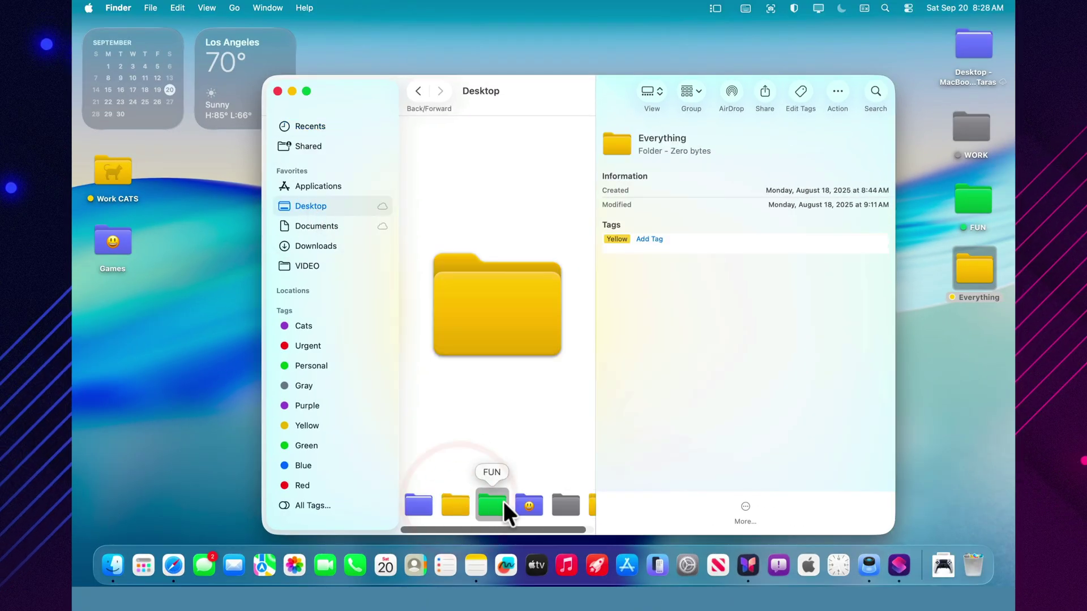
left_click(492, 504)
left_click(527, 503)
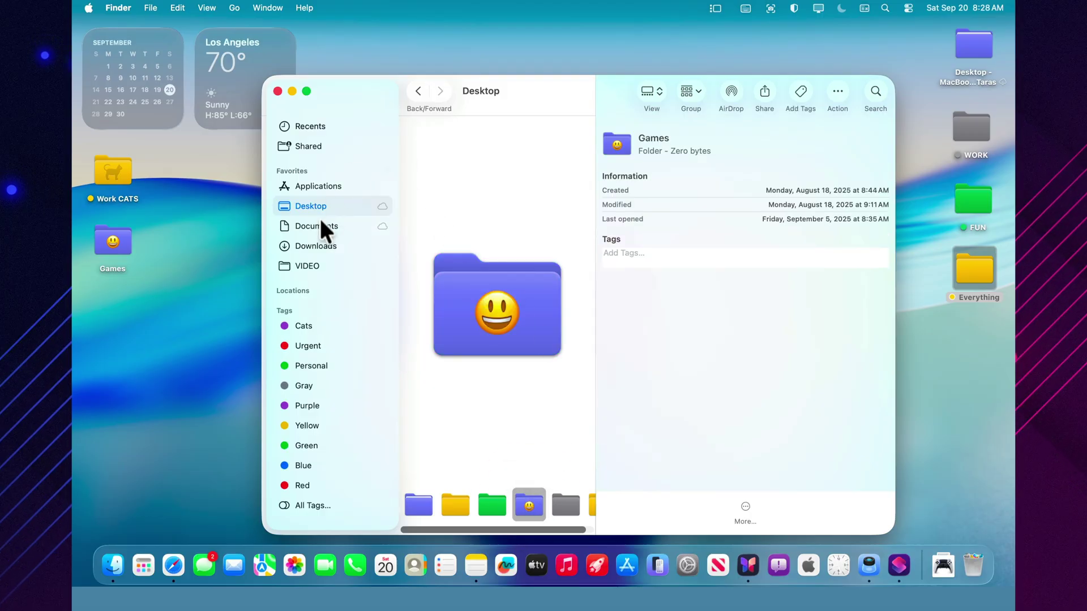
left_click(277, 90)
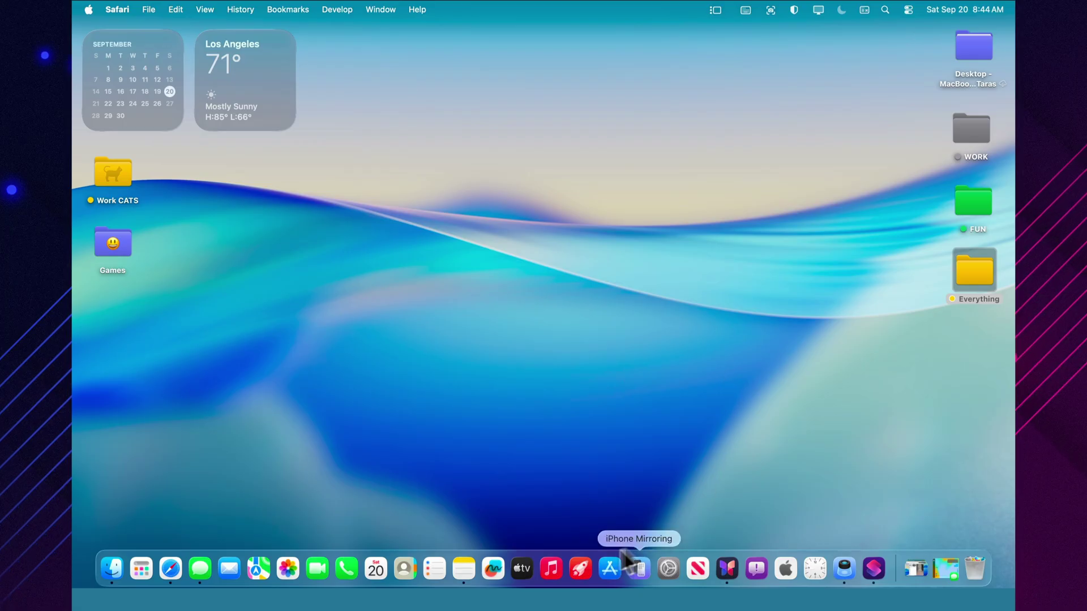
Open Messages and translate the selected 'Call me back tomorrow' message.
left_click(198, 568)
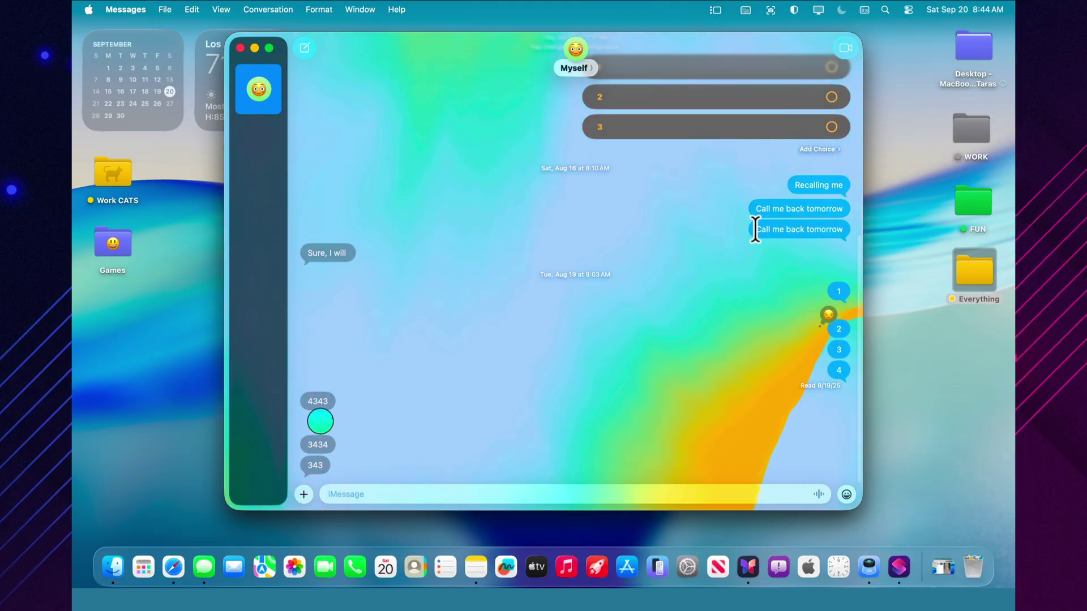
left_click_drag(756, 229, 838, 231)
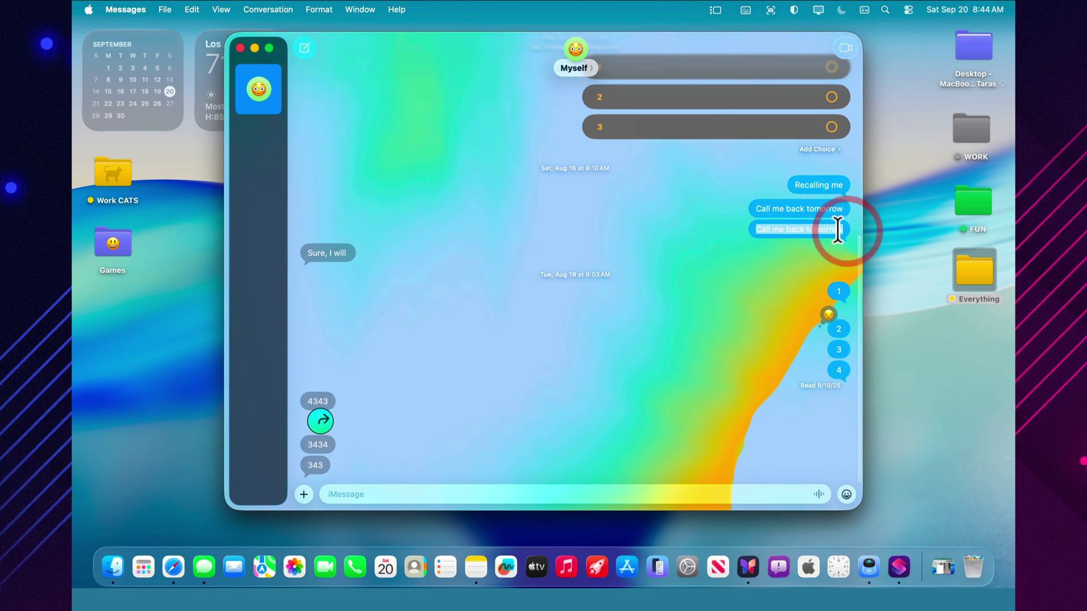
right_click(838, 231)
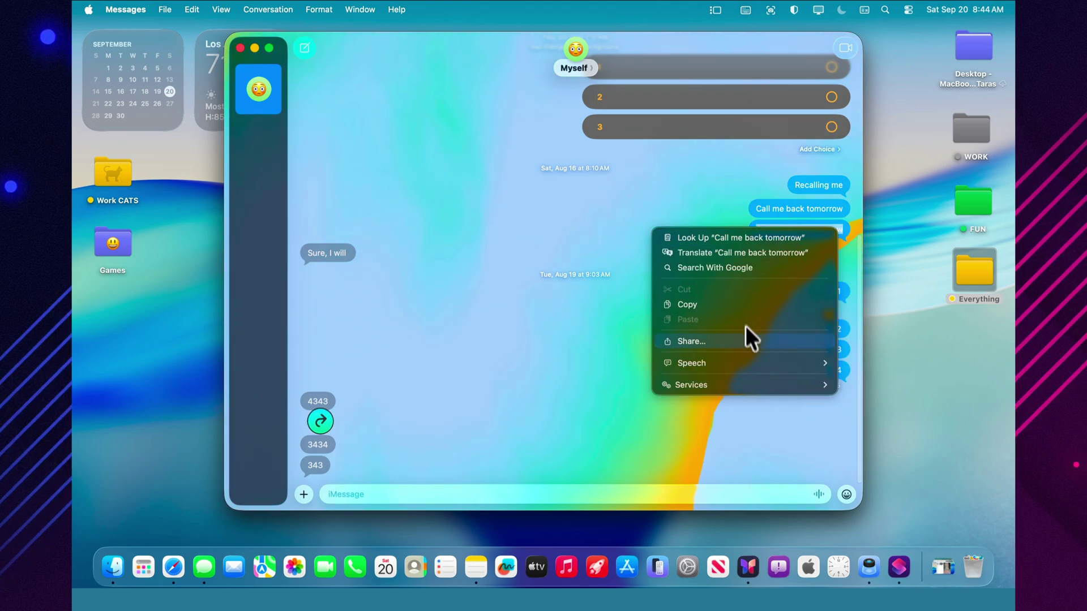
left_click(755, 252)
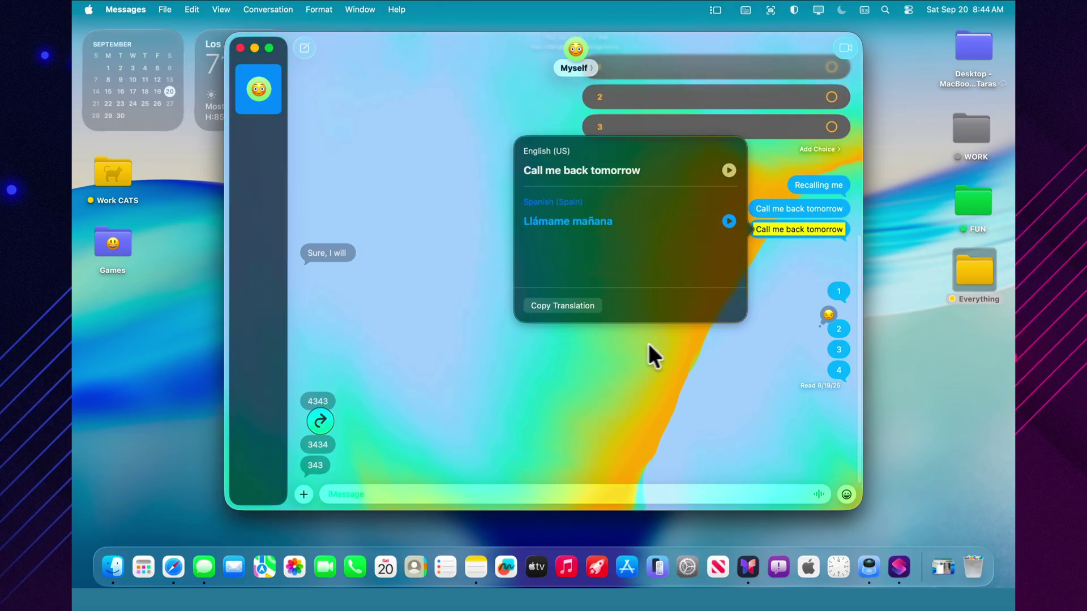
Look through the translation's source and target language lists, then dismiss the panel.
left_click(583, 150)
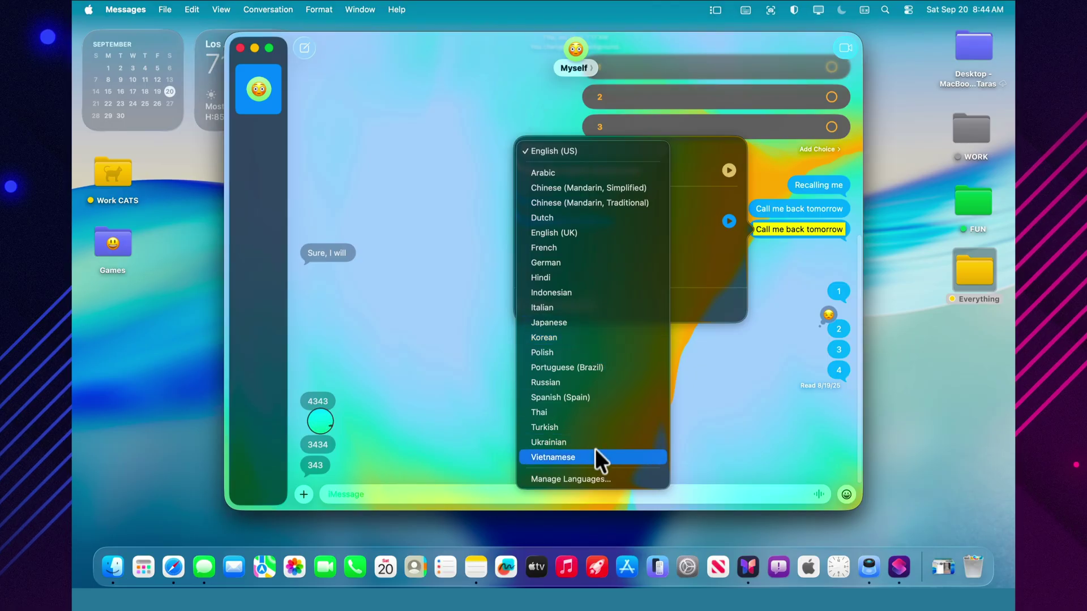
left_click(694, 194)
left_click(578, 200)
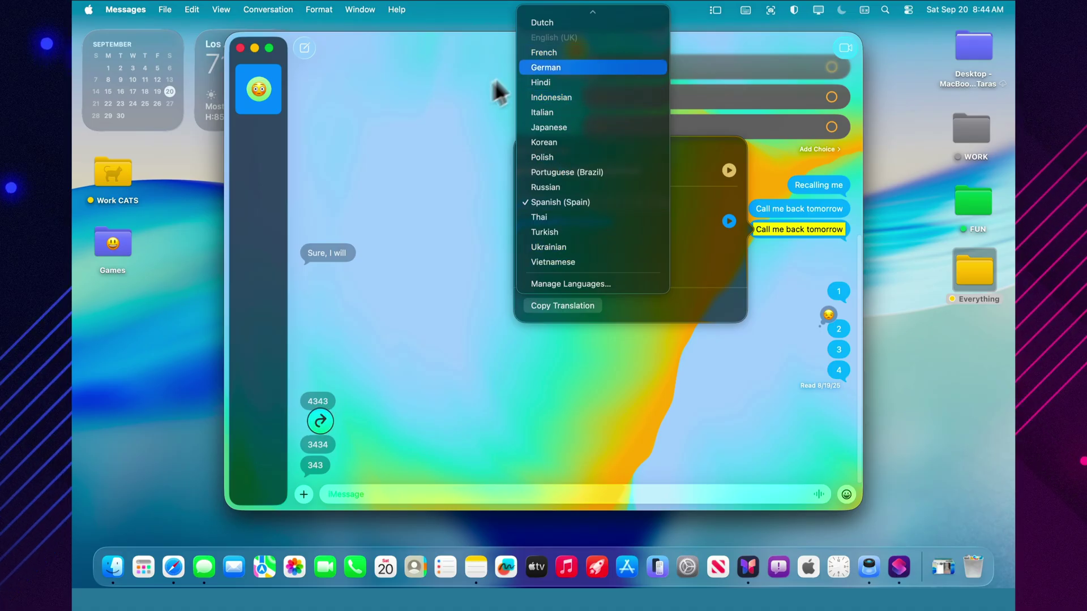
left_click(426, 177)
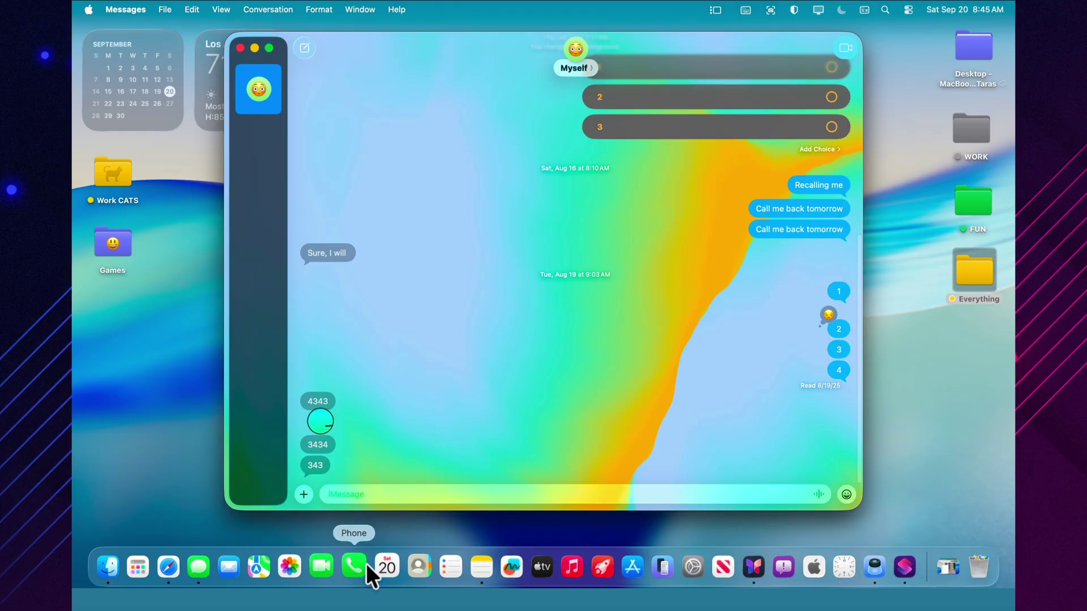
Show Finder's Recents as a list sorted by Date Last Opened, newest first.
left_click(109, 567)
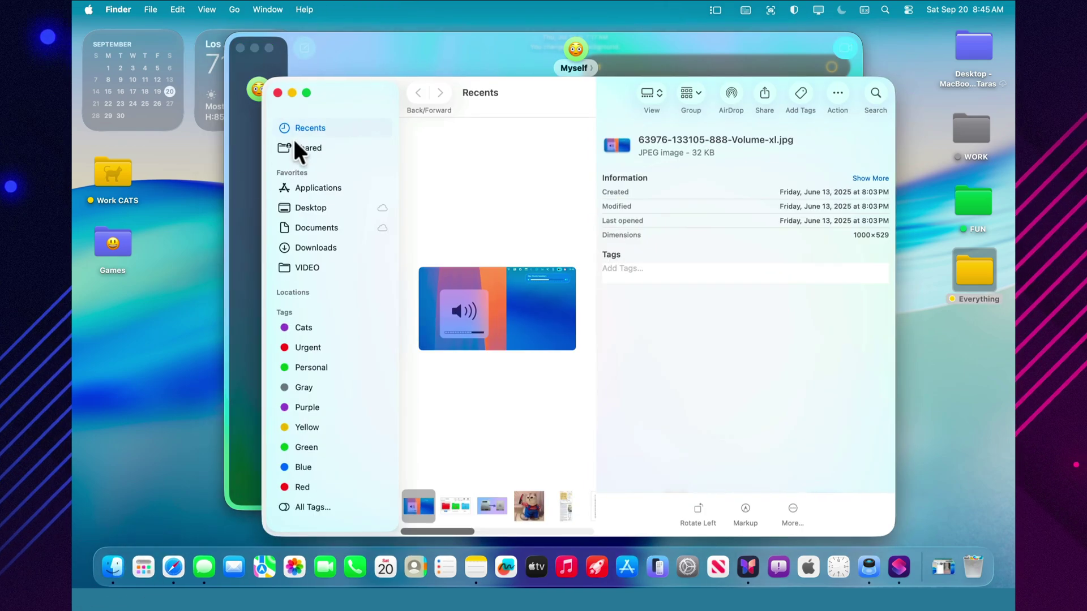
left_click(659, 93)
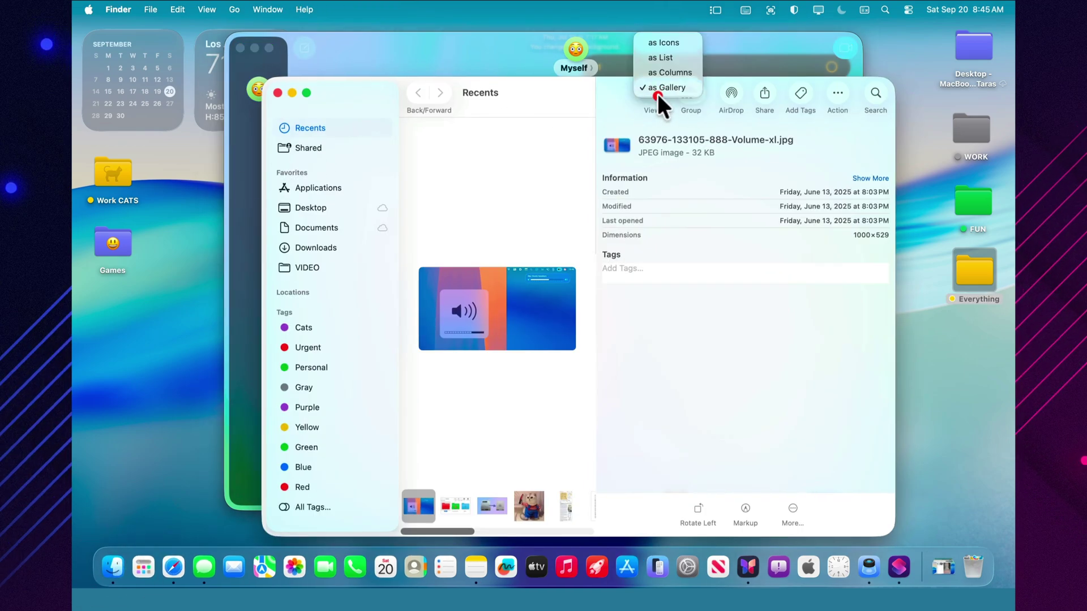
left_click(670, 49)
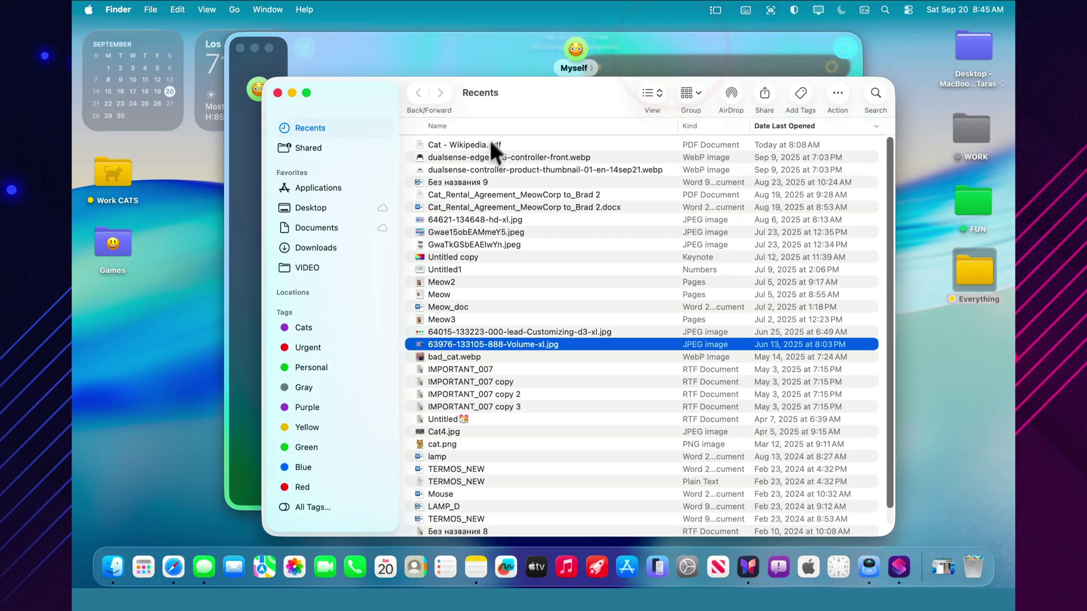
left_click(772, 124)
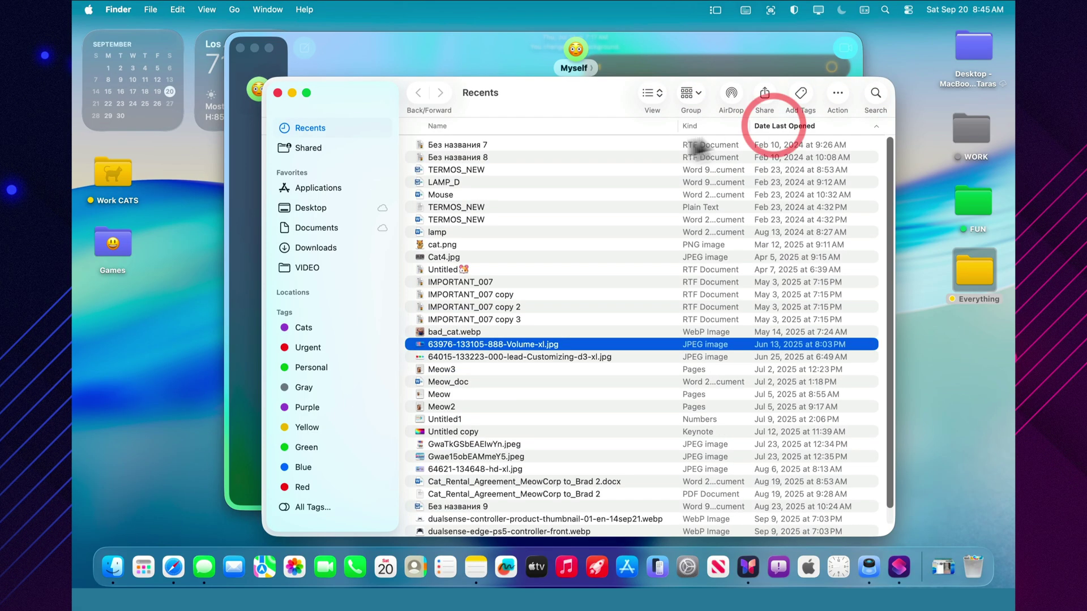
left_click(790, 125)
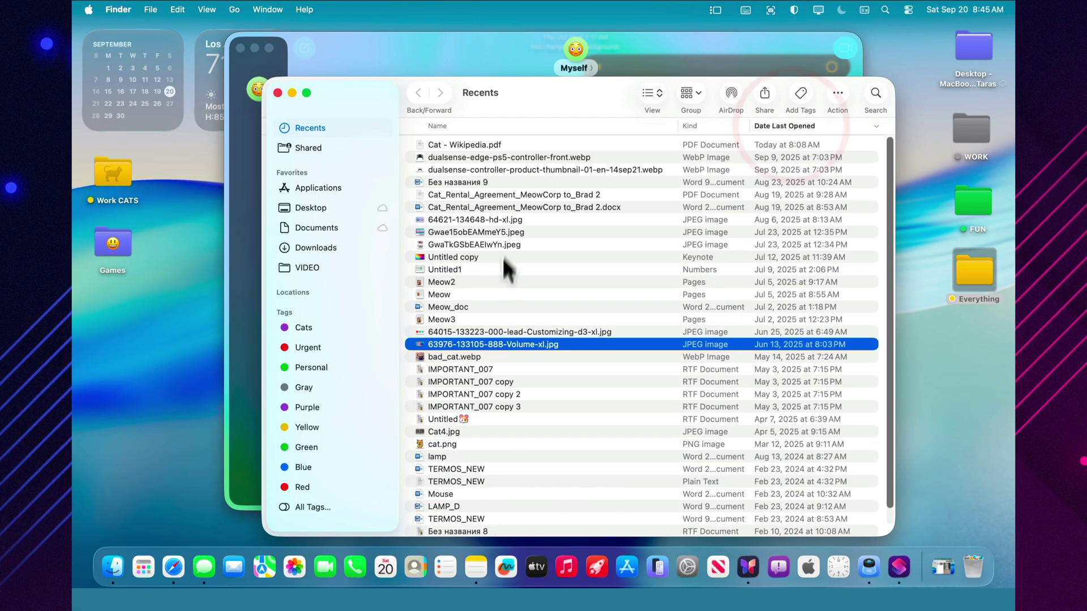
scroll(518, 317, "down", 1)
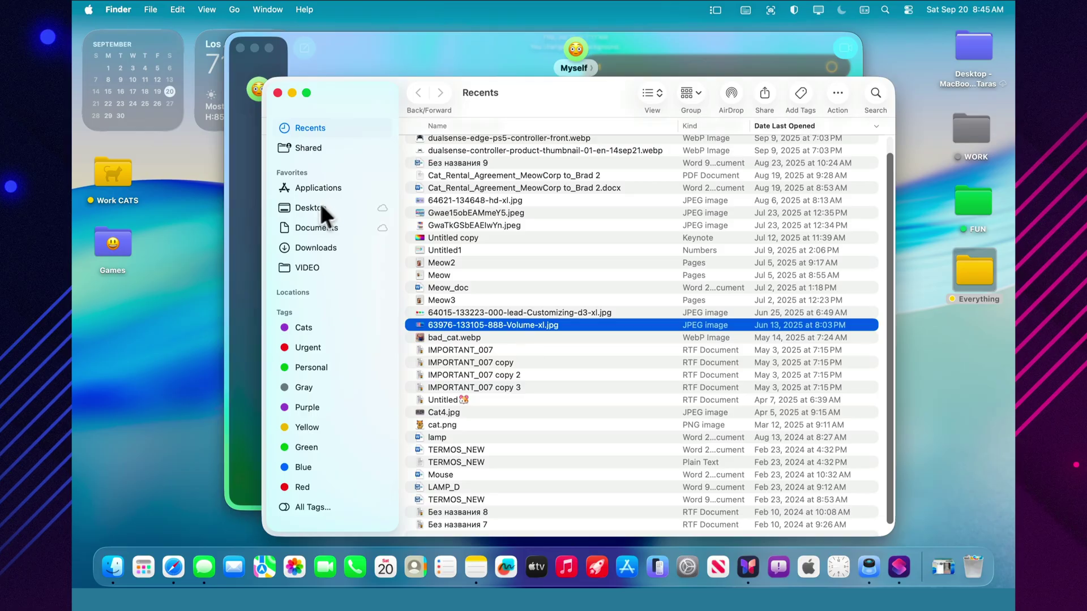
left_click(309, 249)
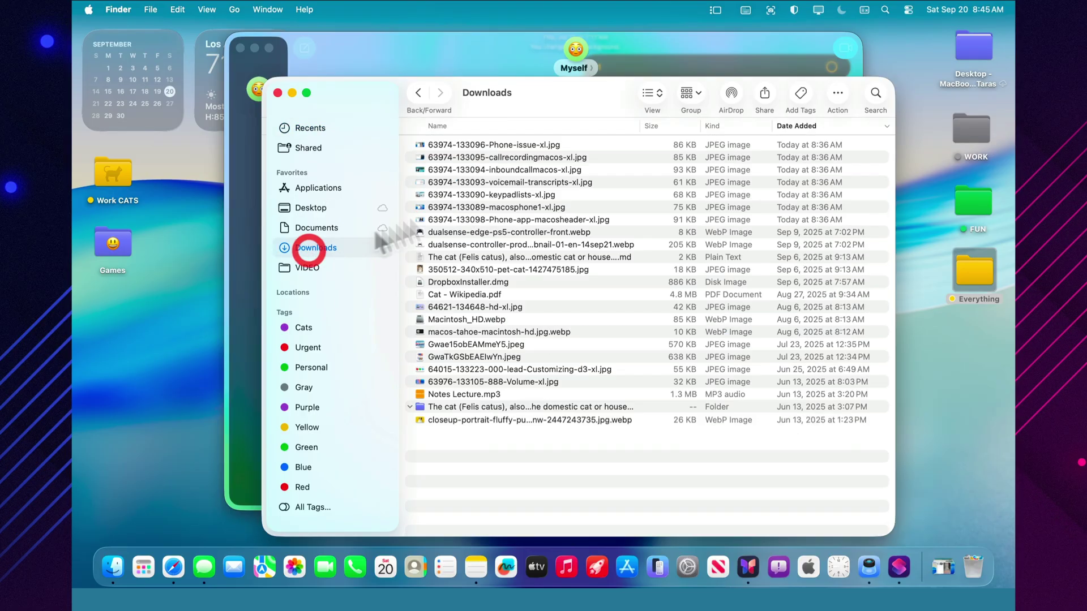
left_click(527, 144)
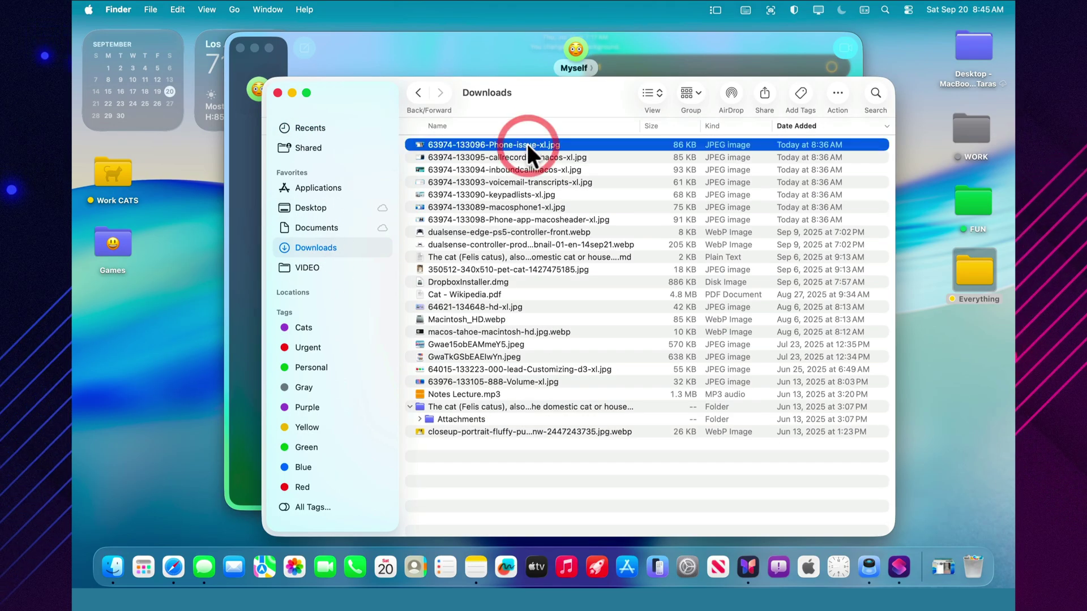
key("space")
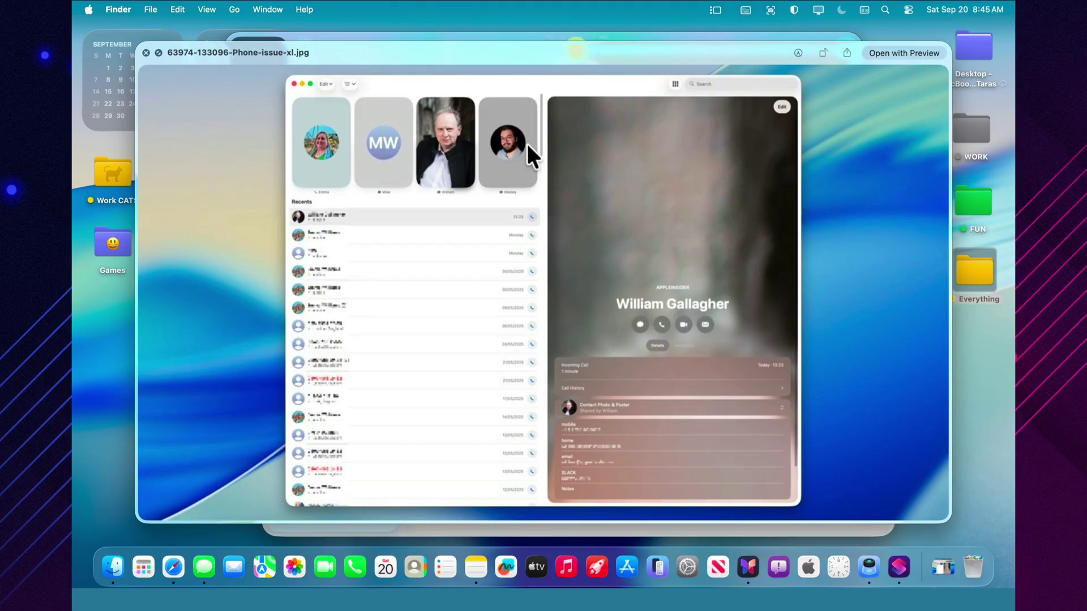
key("Down")
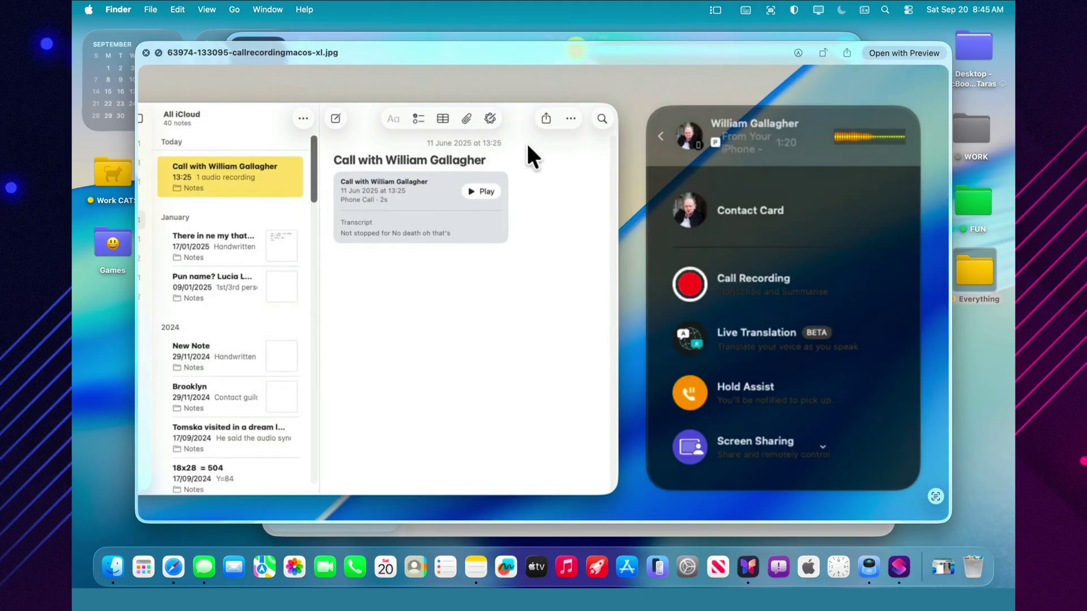
key("Down")
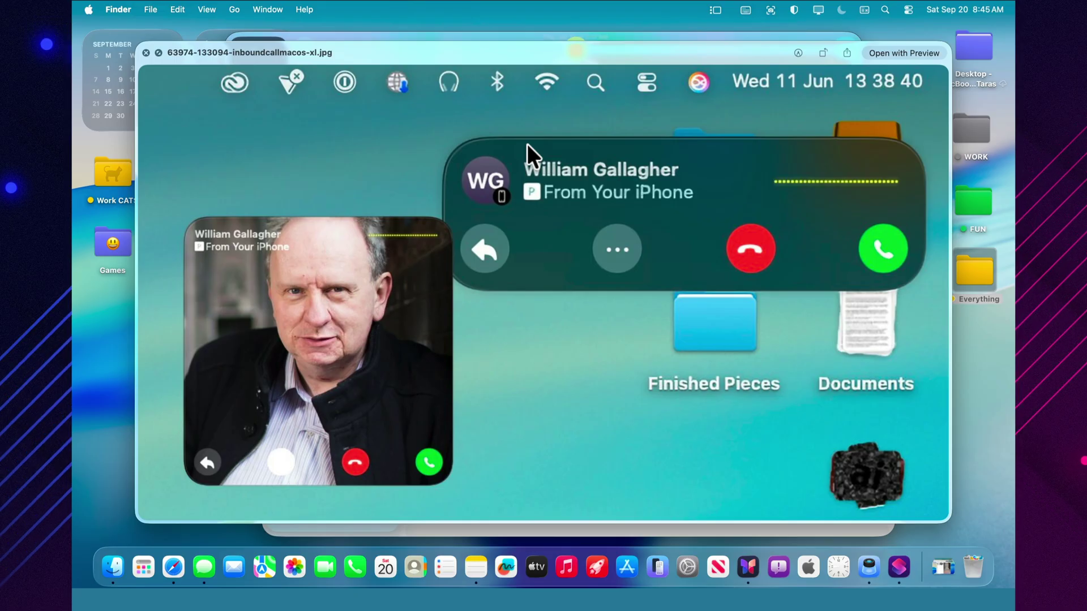
key("Down")
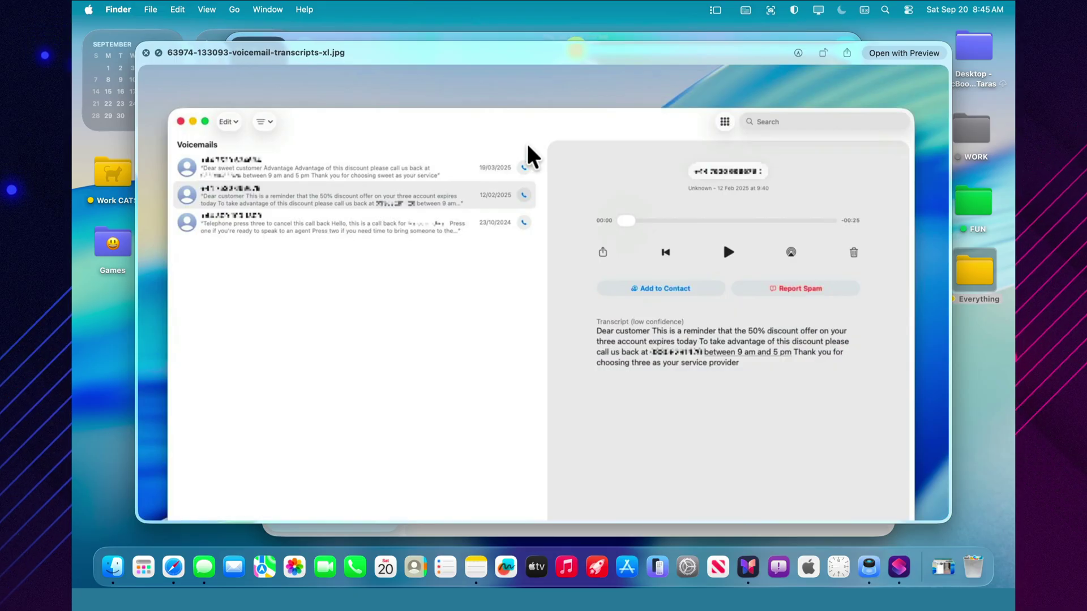
key("Down")
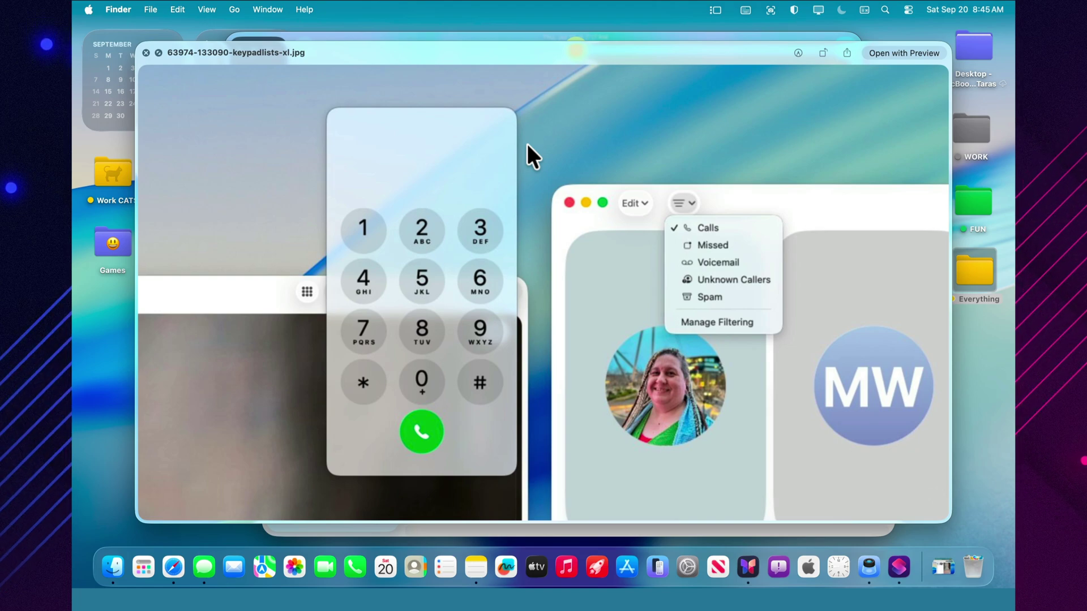
key("Down")
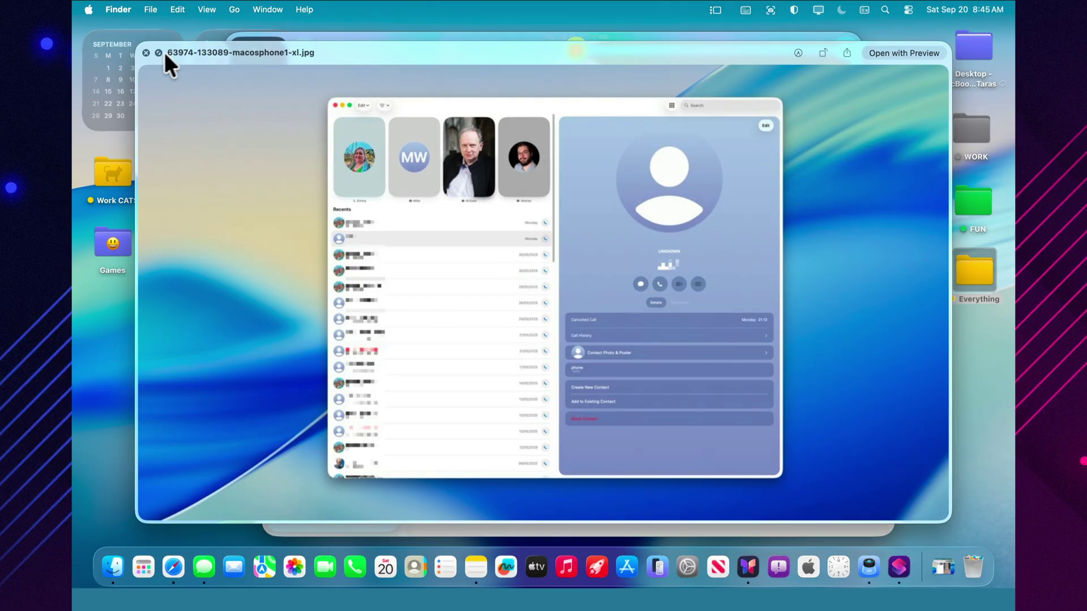
left_click(145, 51)
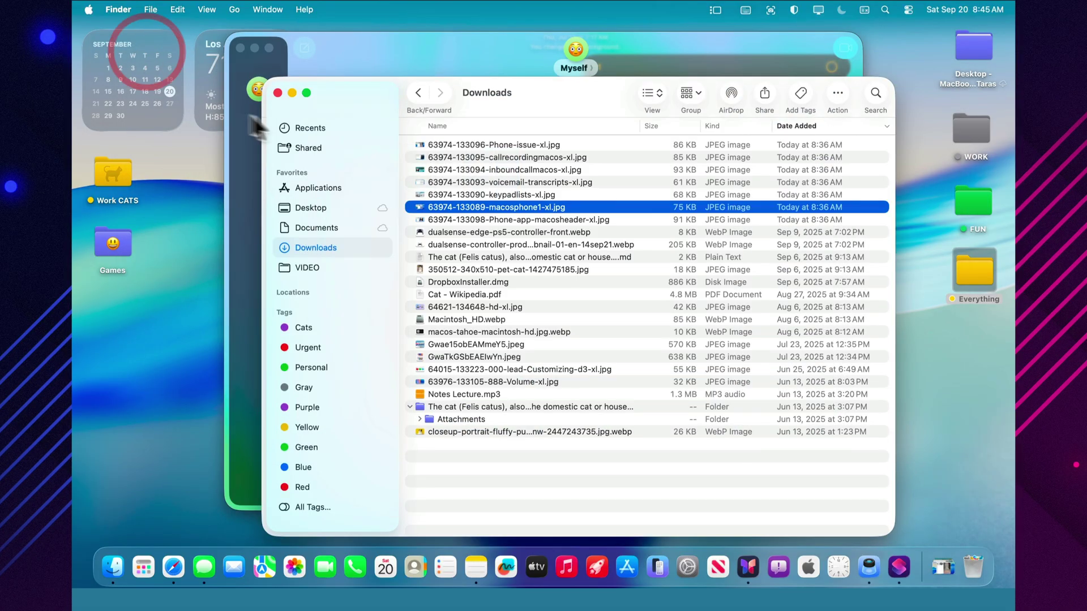
Close Finder and search Google in Safari for '2fa authentication'.
left_click(277, 93)
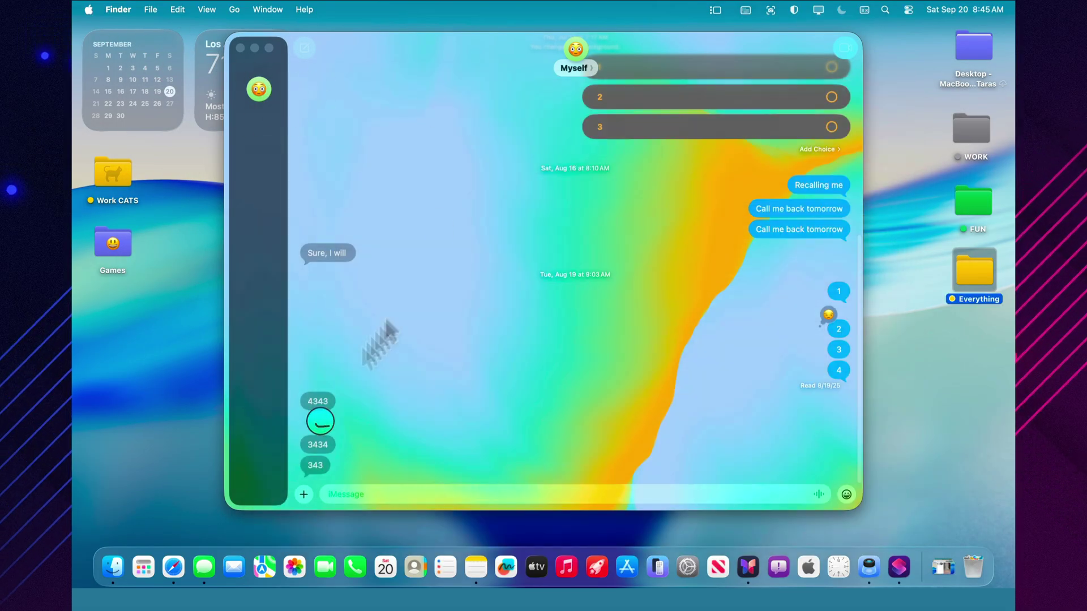
left_click(173, 566)
type("2fa a")
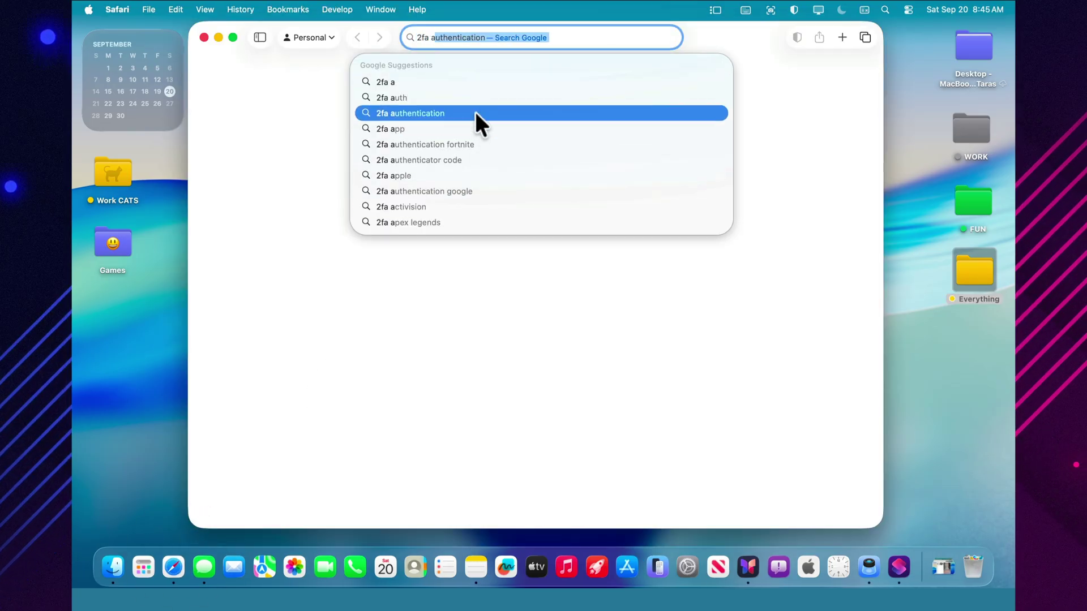
left_click(474, 111)
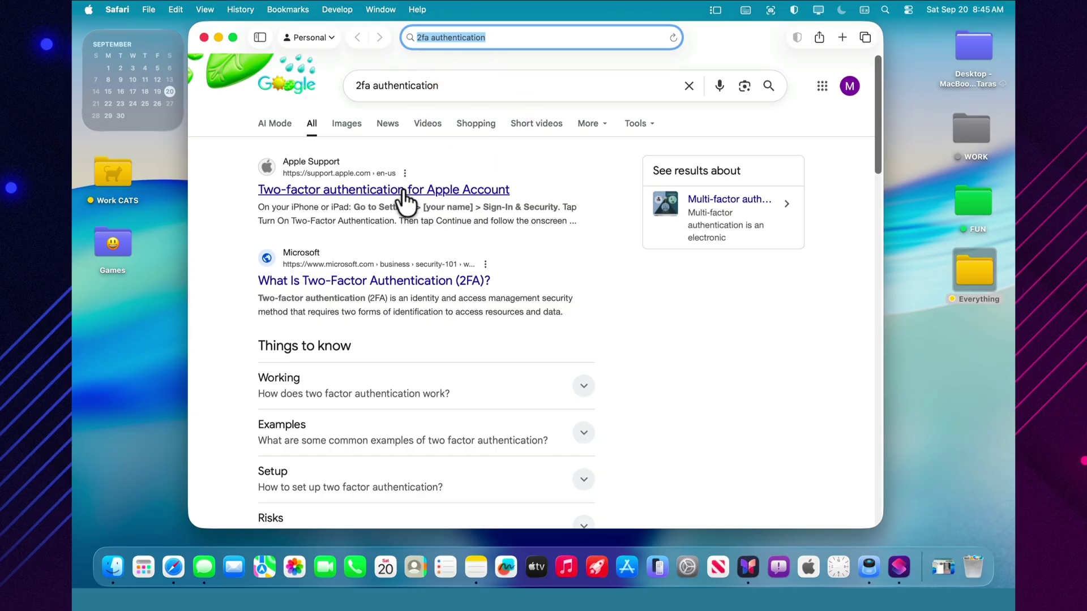
Open Apple Support's two-factor authentication article and scroll to its end.
left_click(402, 189)
scroll(425, 227, "down", 3)
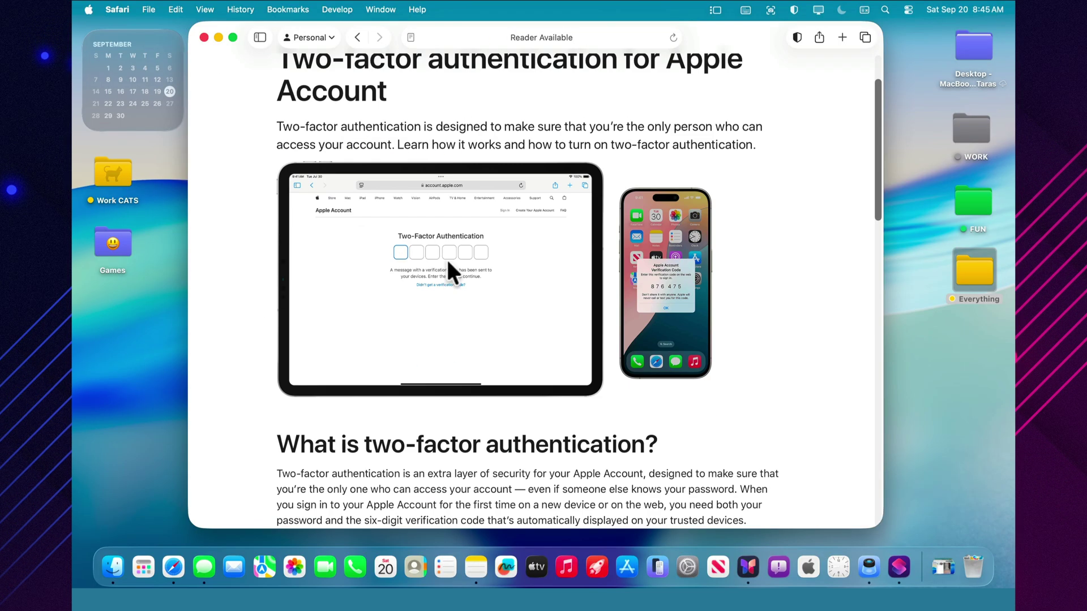
scroll(520, 291, "down", 10)
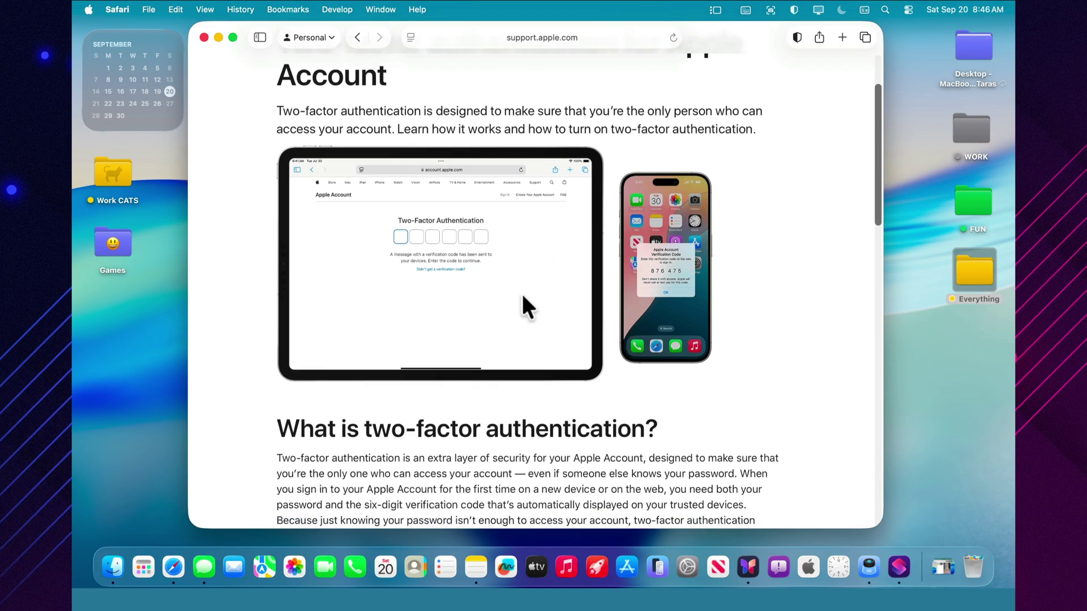
scroll(521, 298, "down", 7)
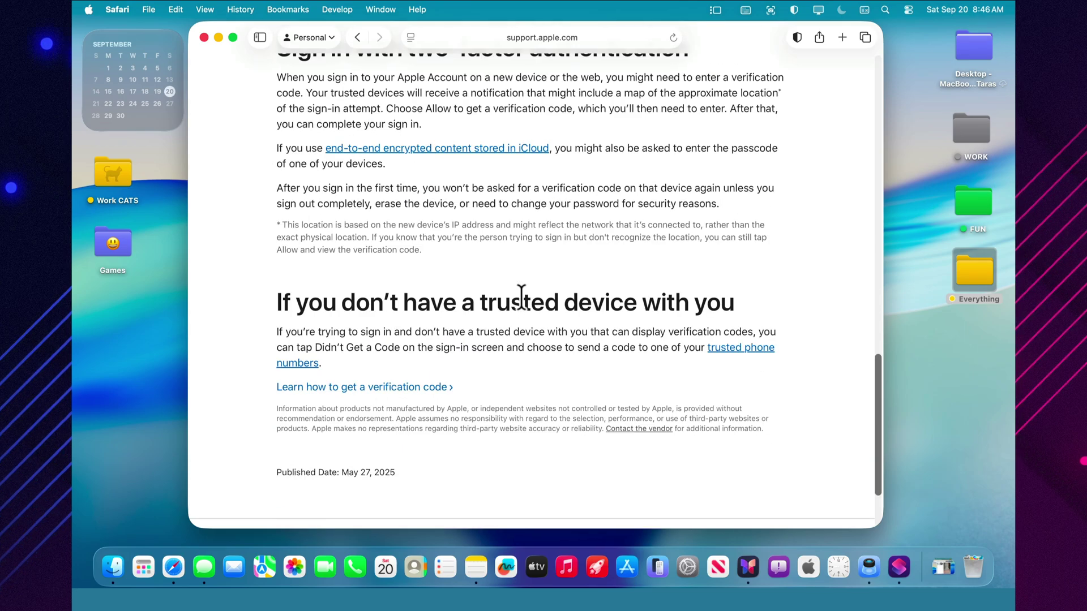
scroll(522, 296, "down", 2)
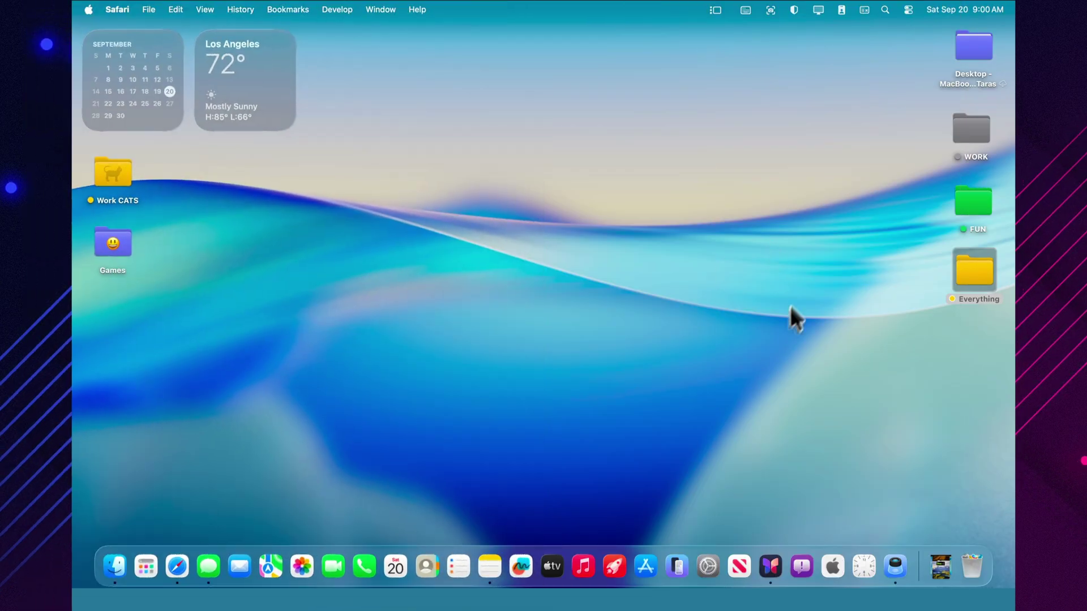
Load apple.com in a new second Safari tab.
left_click(176, 565)
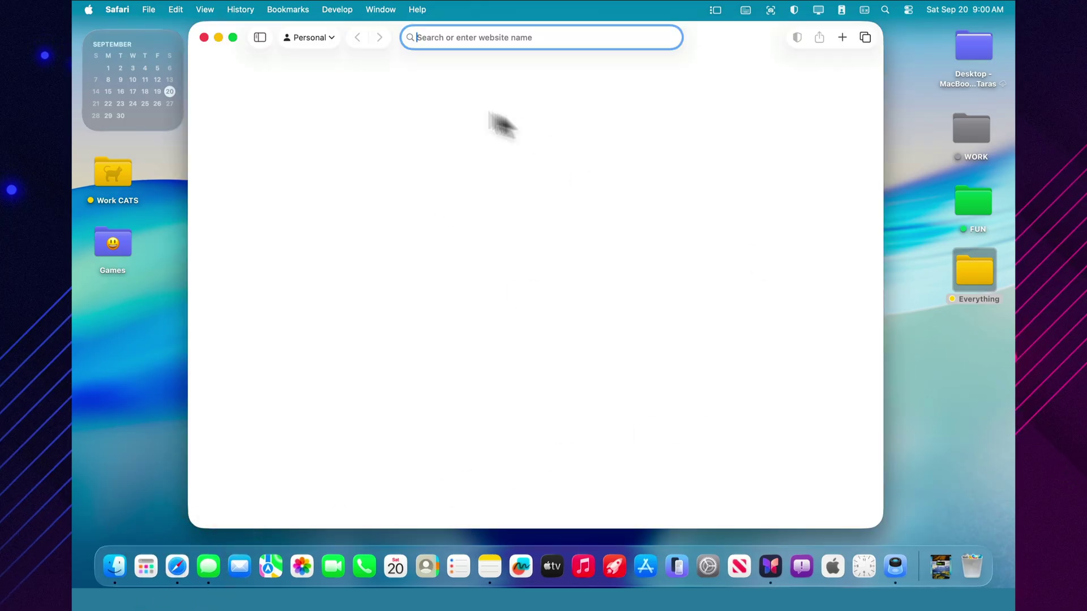
left_click(842, 37)
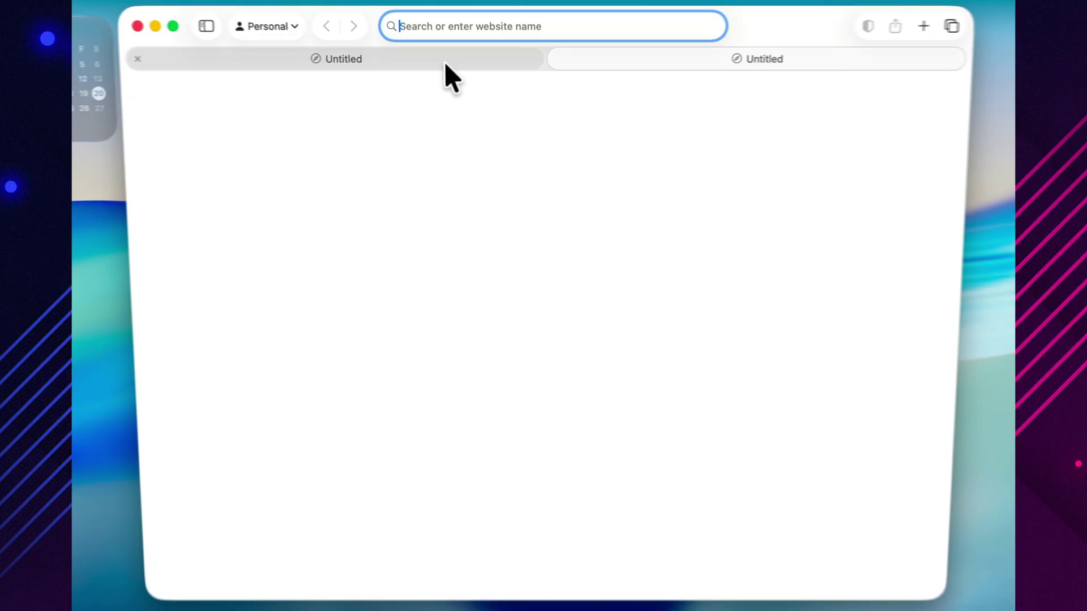
type("apple")
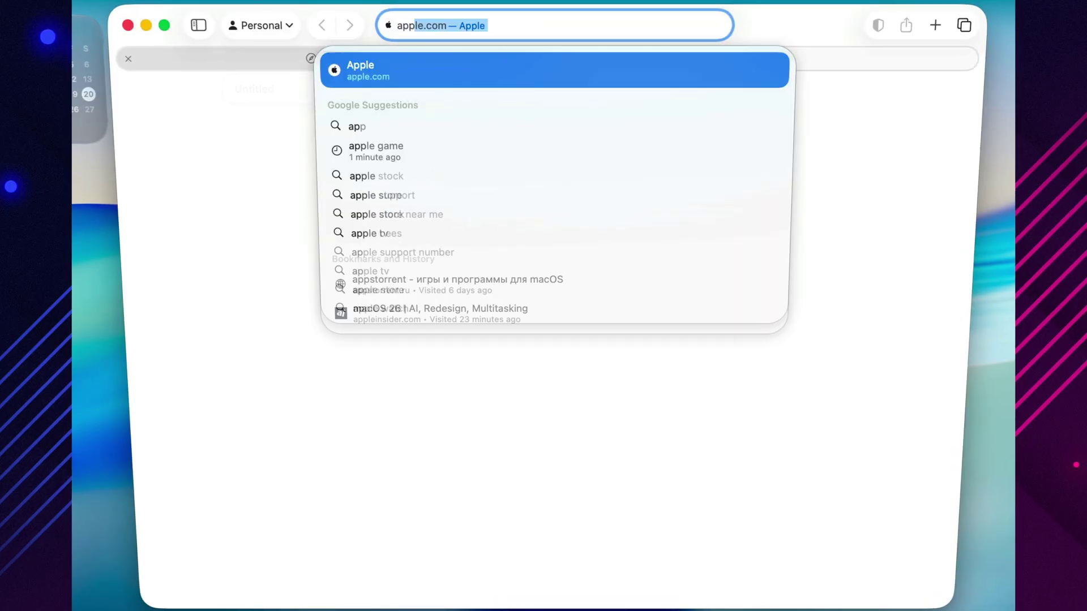
key("Return")
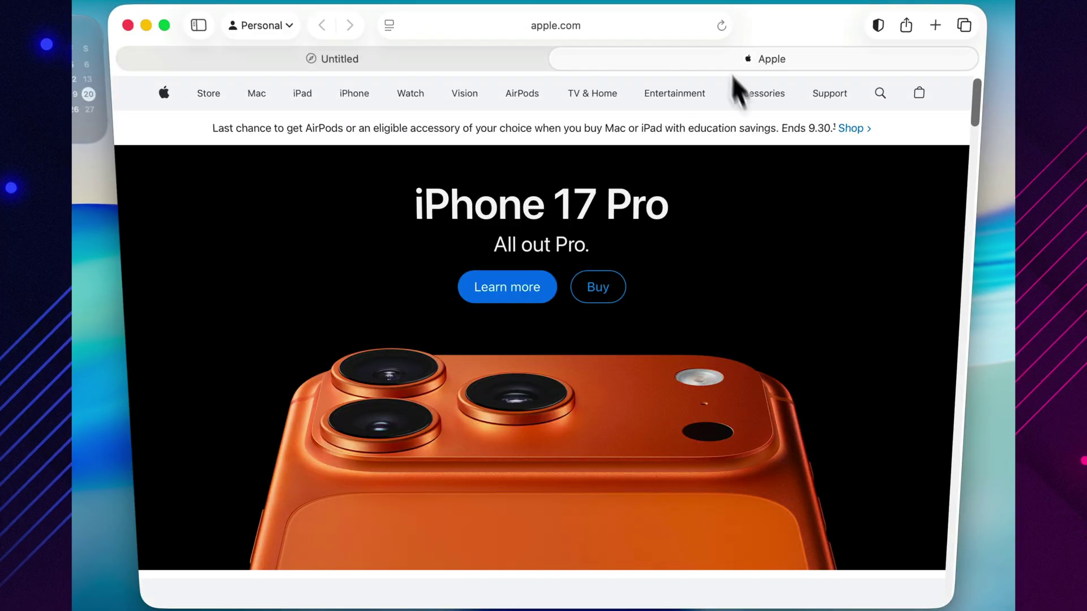
Scroll down the Apple page and show the sidebar listing the tabs and tab groups.
scroll(781, 332, "down", 2)
scroll(773, 334, "down", 8)
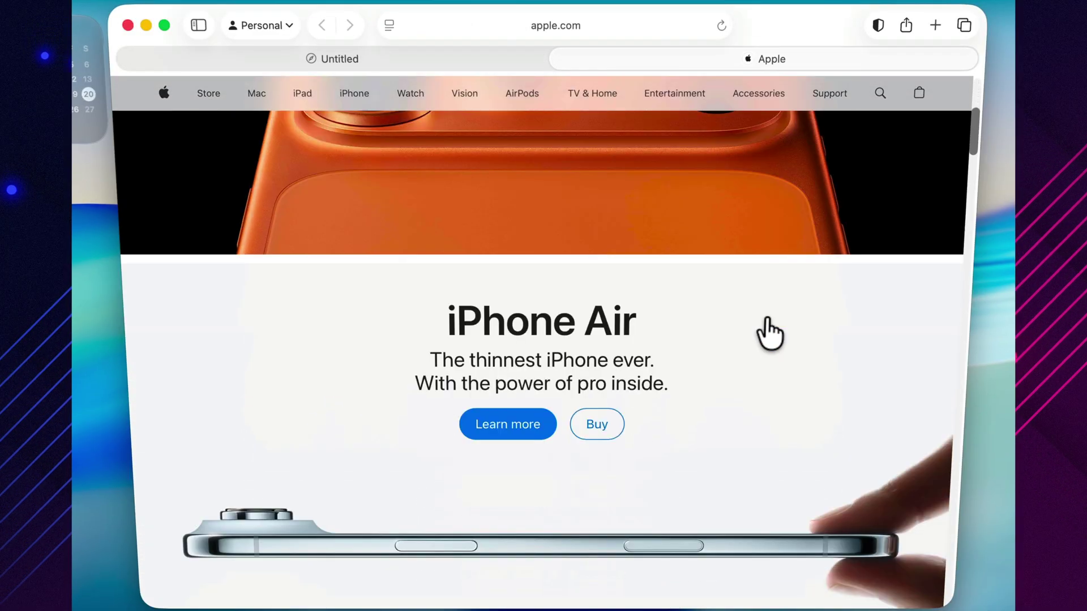
scroll(764, 329, "down", 4)
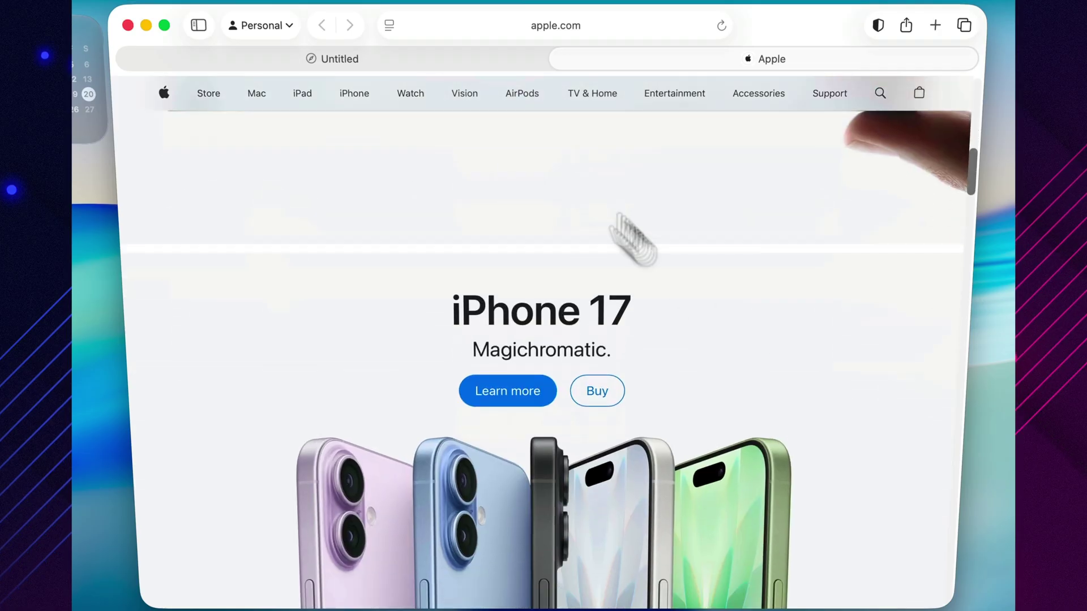
left_click(199, 25)
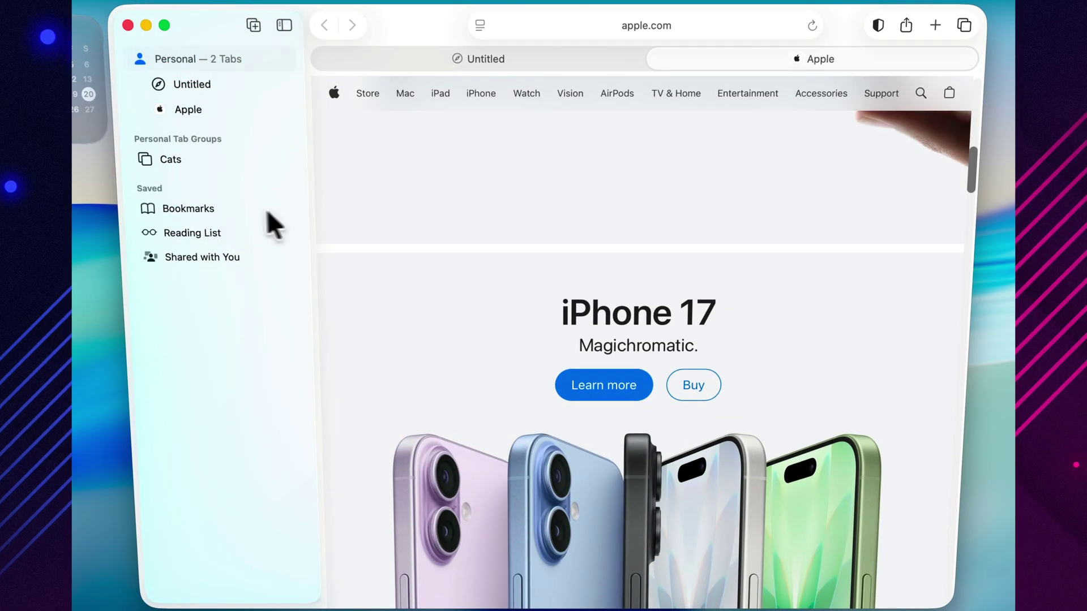
Hide the tabs sidebar and dismiss the profile's tab group list unchanged.
left_click(283, 29)
left_click(272, 31)
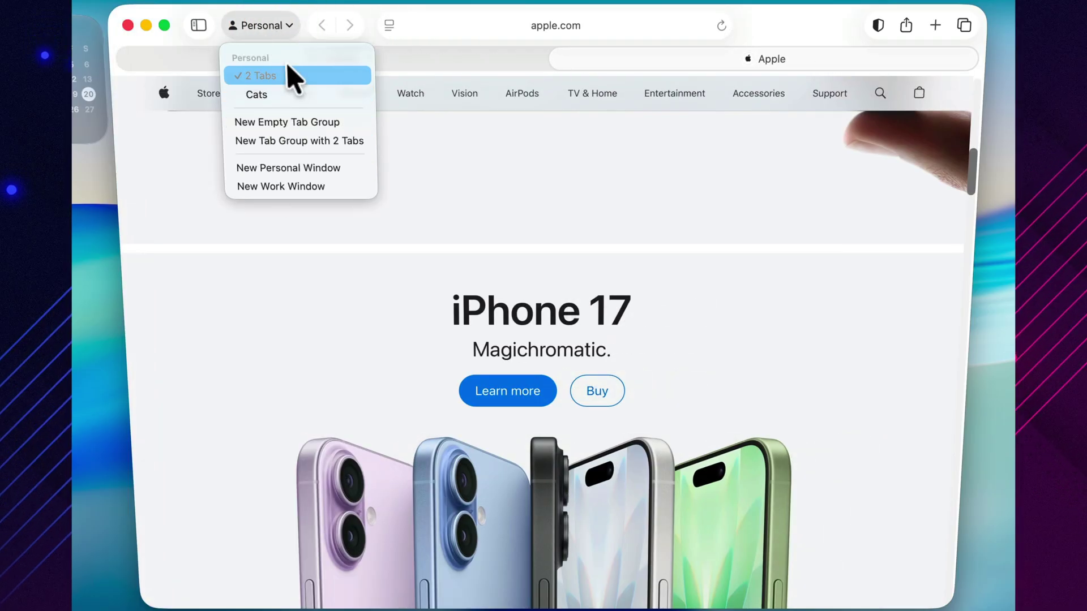
left_click(561, 189)
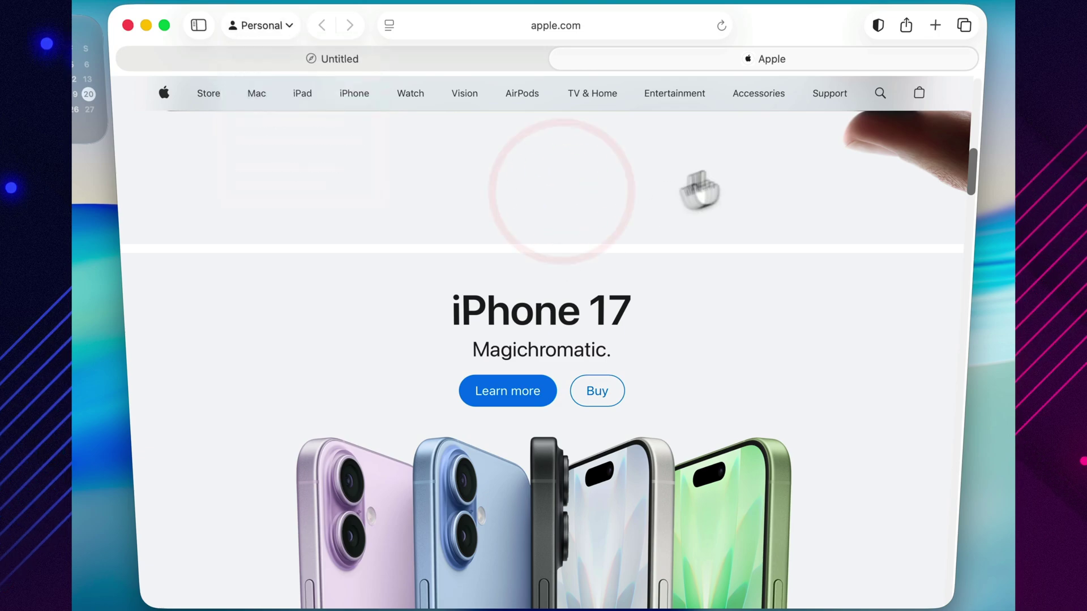
Add a blank tab, view all tabs as a grid, close Safari and open Journal.
left_click(935, 28)
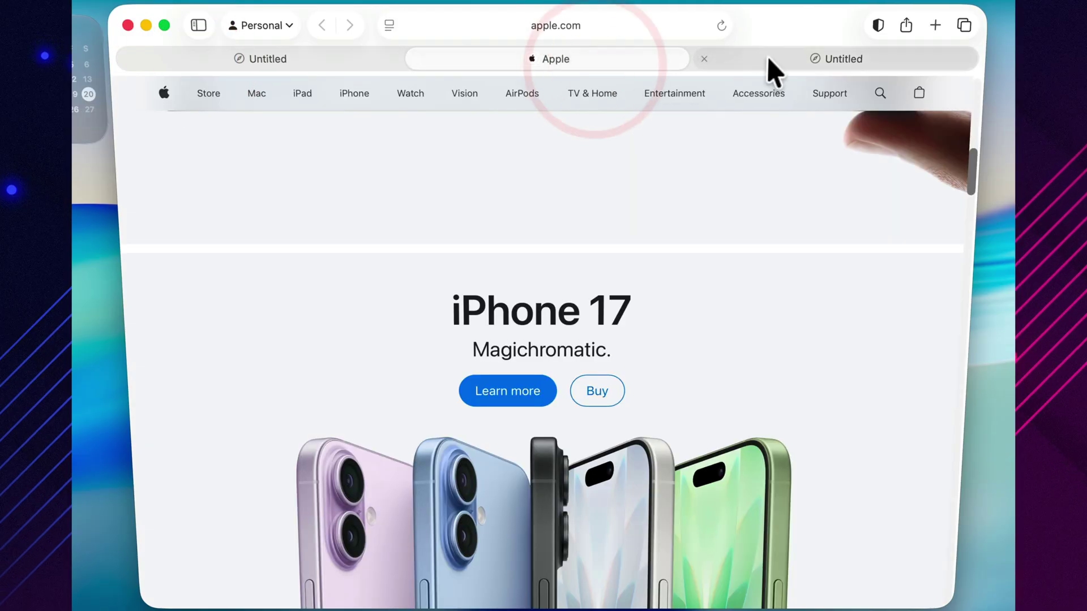
left_click(774, 61)
left_click(964, 28)
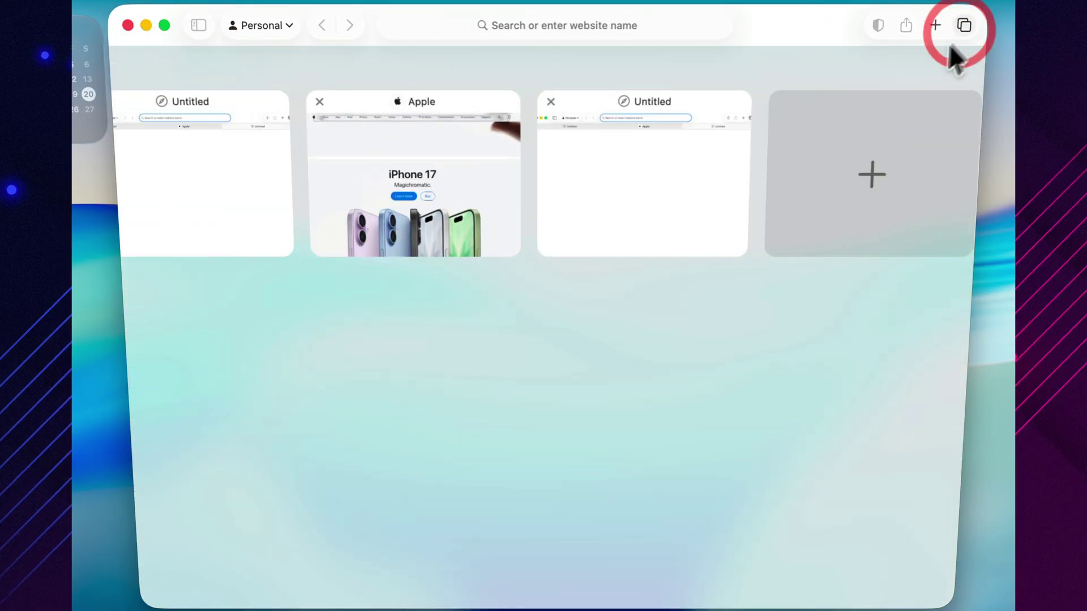
left_click(128, 25)
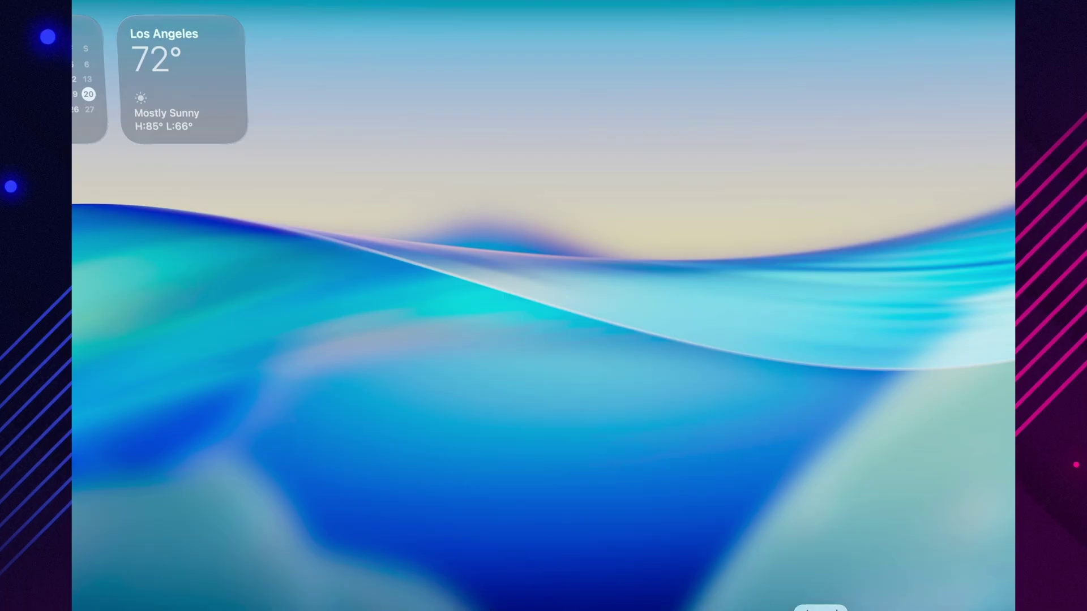
left_click(821, 610)
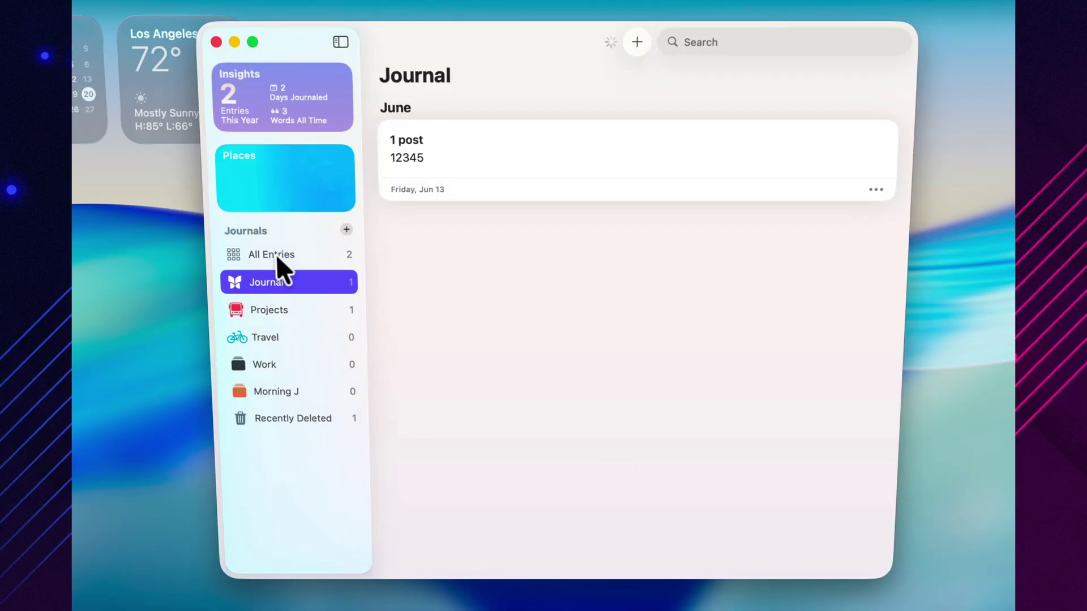
Browse the Projects, Travel and Work journals, then scroll through Journal's Insights.
left_click(266, 314)
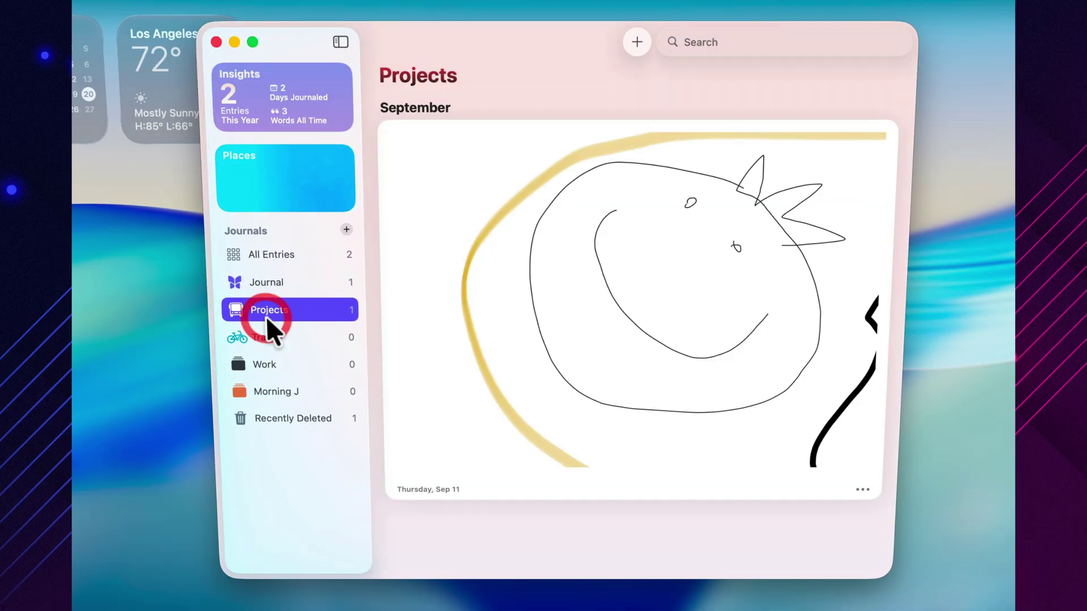
left_click(269, 342)
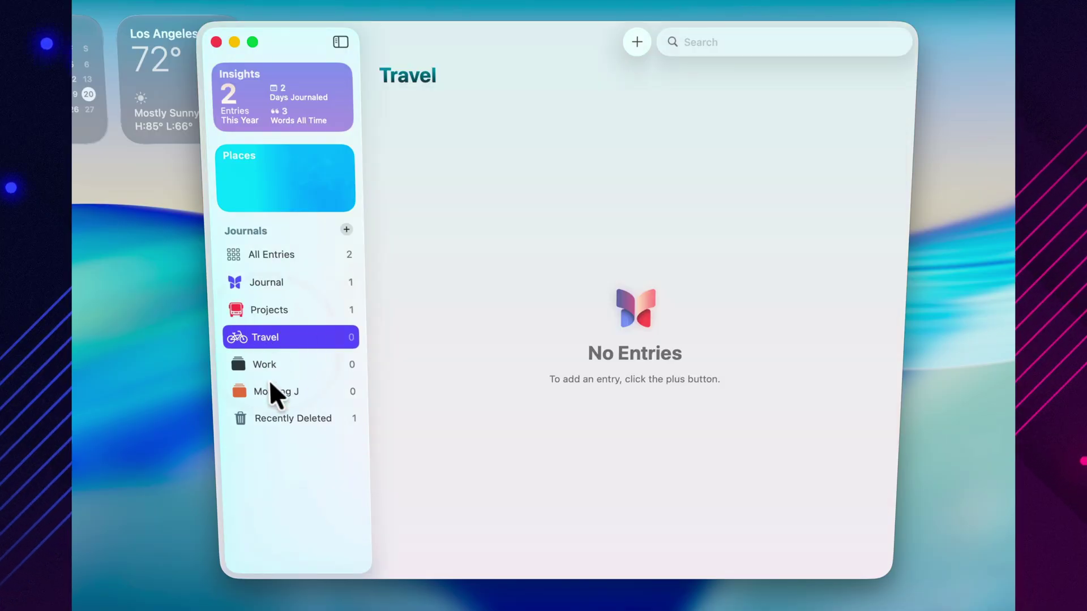
left_click(256, 366)
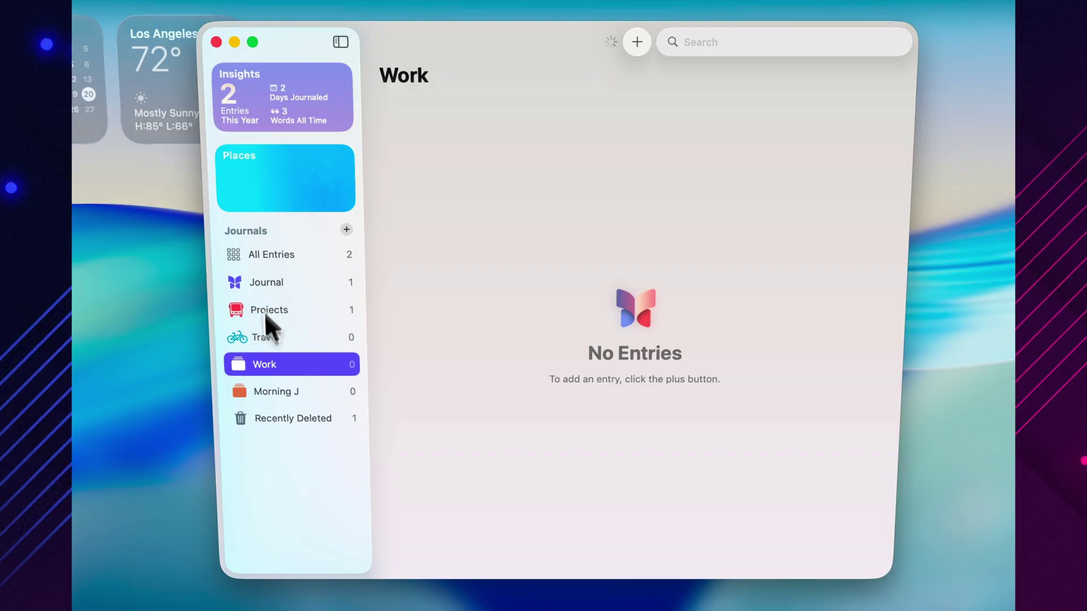
left_click(253, 80)
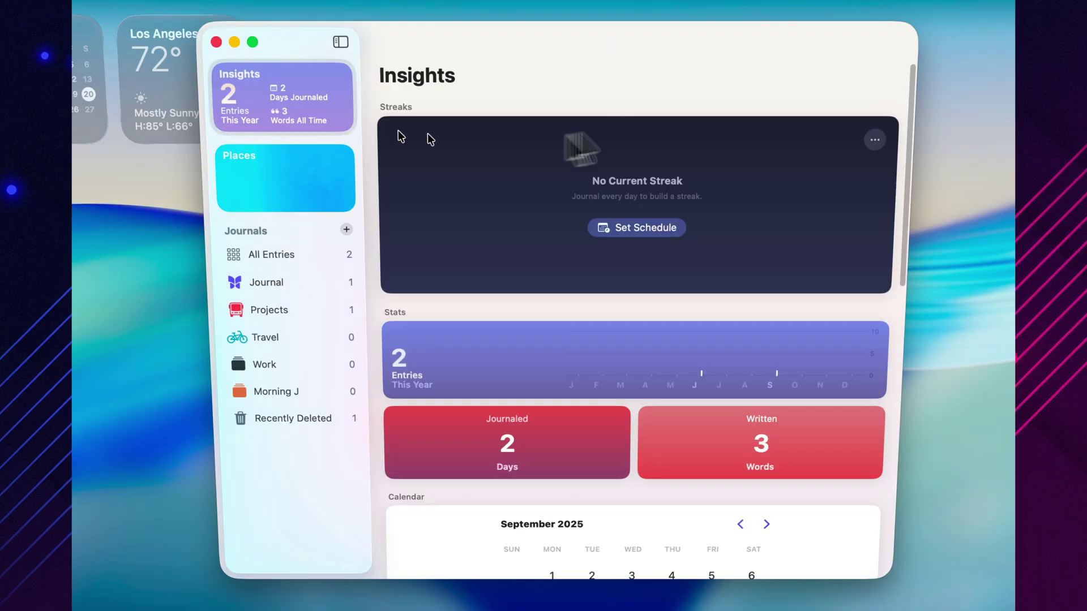
scroll(905, 185, "down", 5)
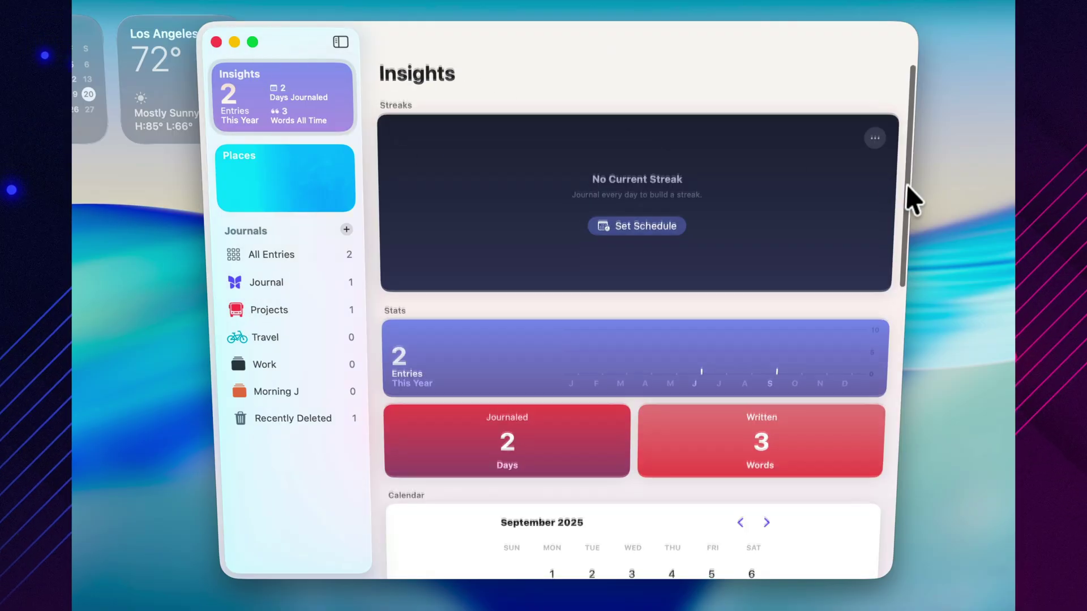
scroll(888, 359, "up", 10)
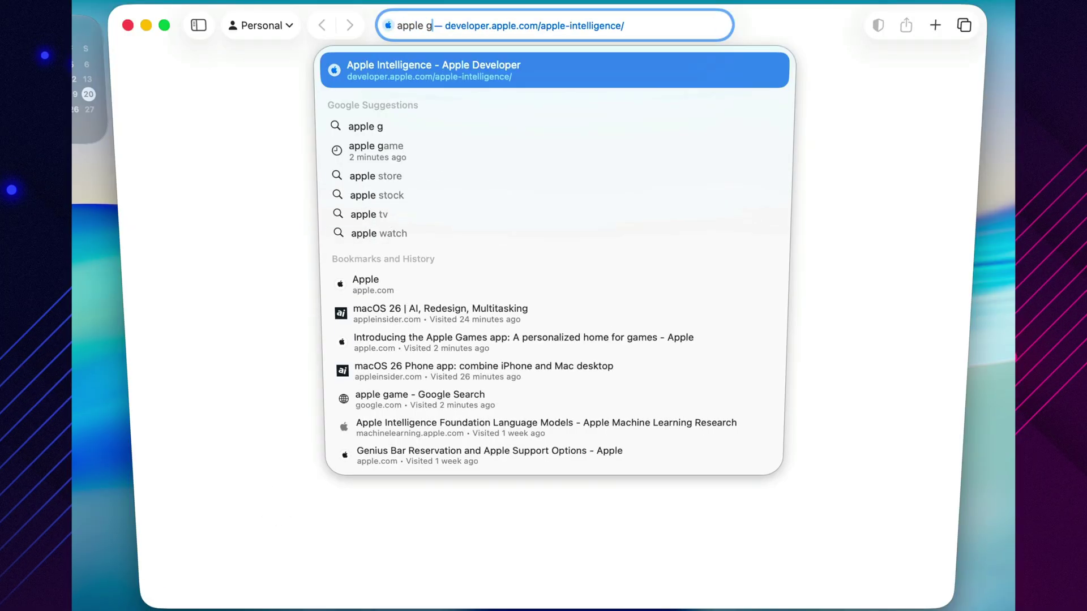
Search the web for 'apple games' and open the Newsroom article 'Introducing the Apple Games app'.
type("s")
key("Return")
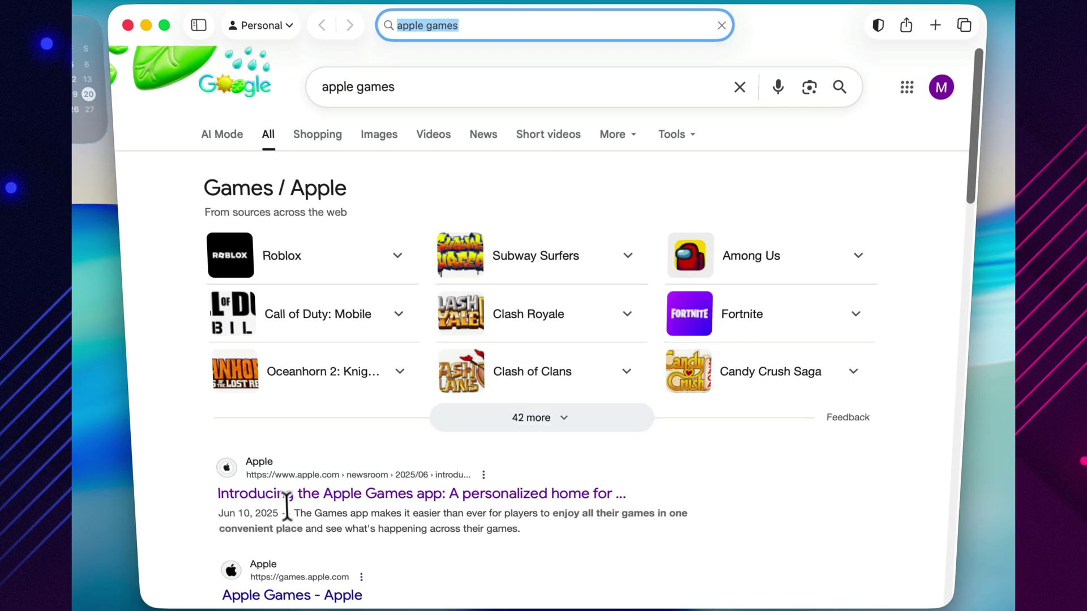
left_click(290, 498)
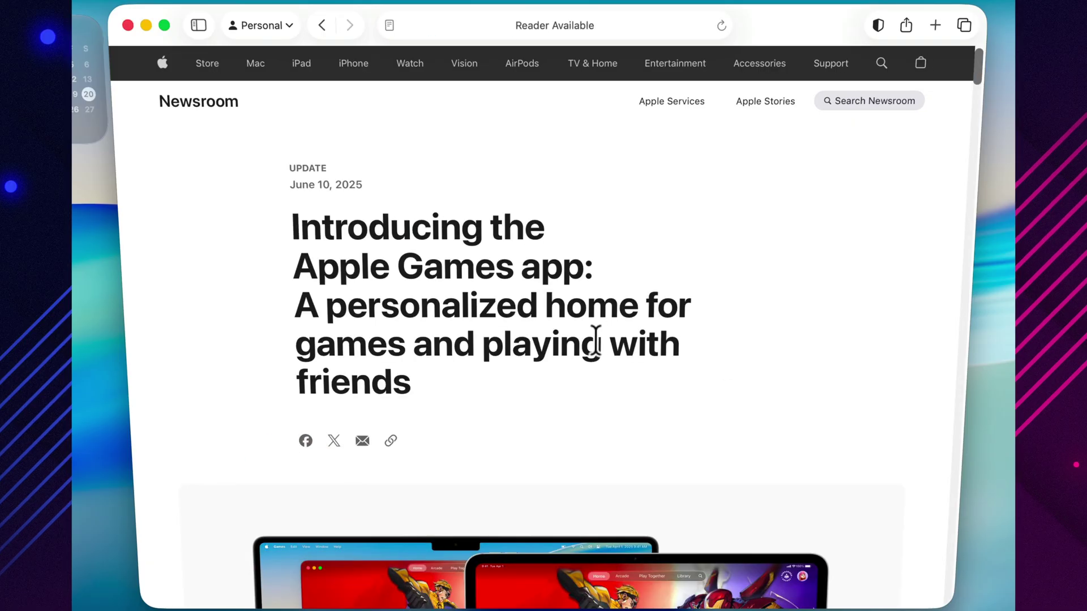
Read the article down to the Availability section, then close Safari.
scroll(594, 340, "down", 6)
scroll(592, 340, "down", 8)
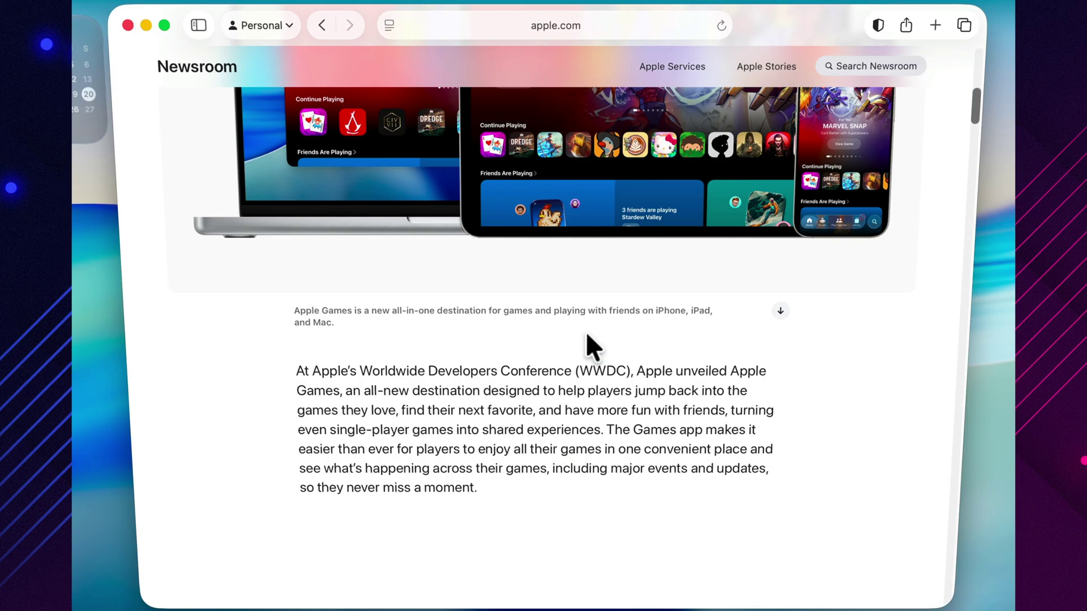
scroll(585, 335, "down", 5)
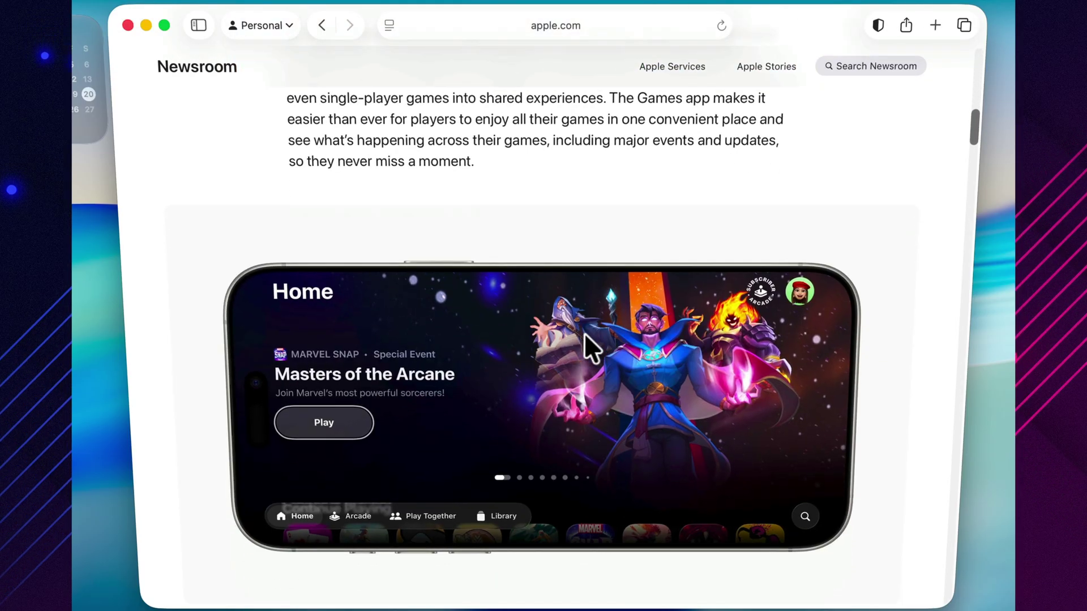
scroll(584, 334, "down", 15)
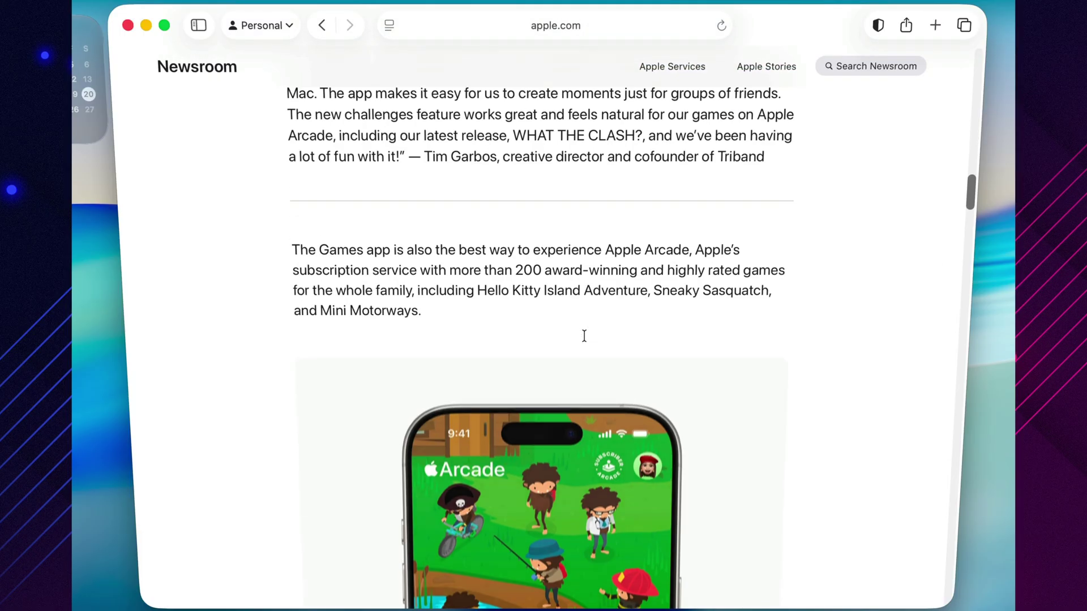
scroll(584, 335, "down", 5)
scroll(584, 335, "down", 10)
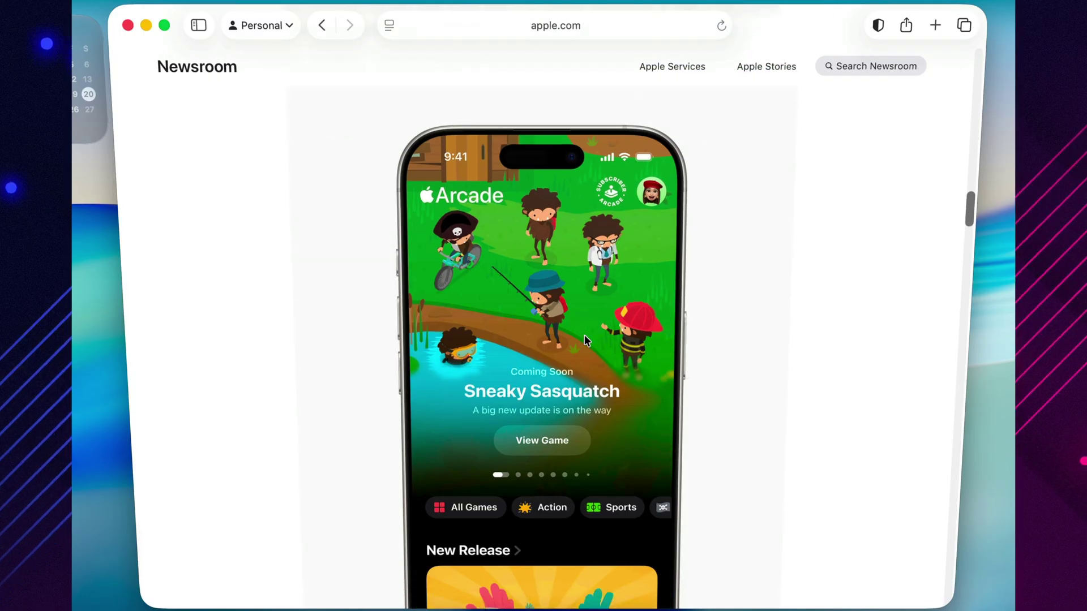
scroll(584, 339, "down", 5)
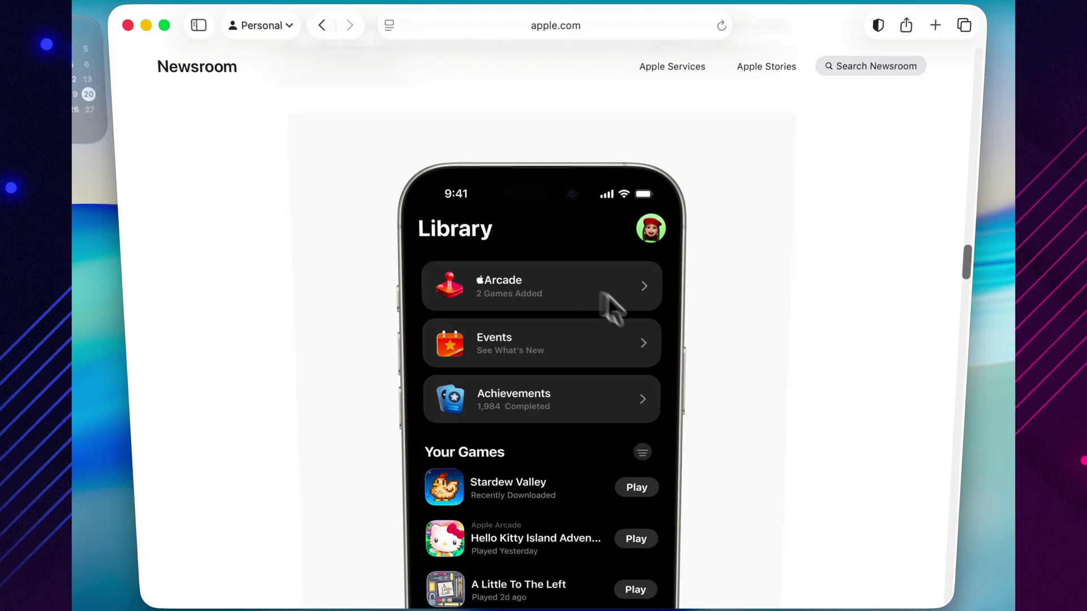
scroll(681, 329, "down", 15)
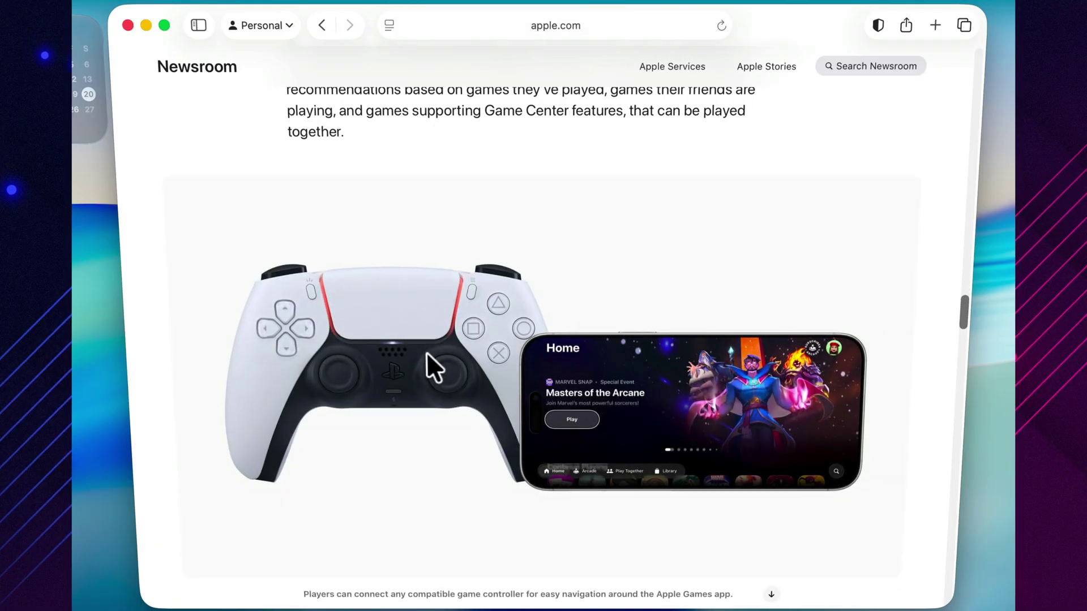
scroll(790, 331, "down", 5)
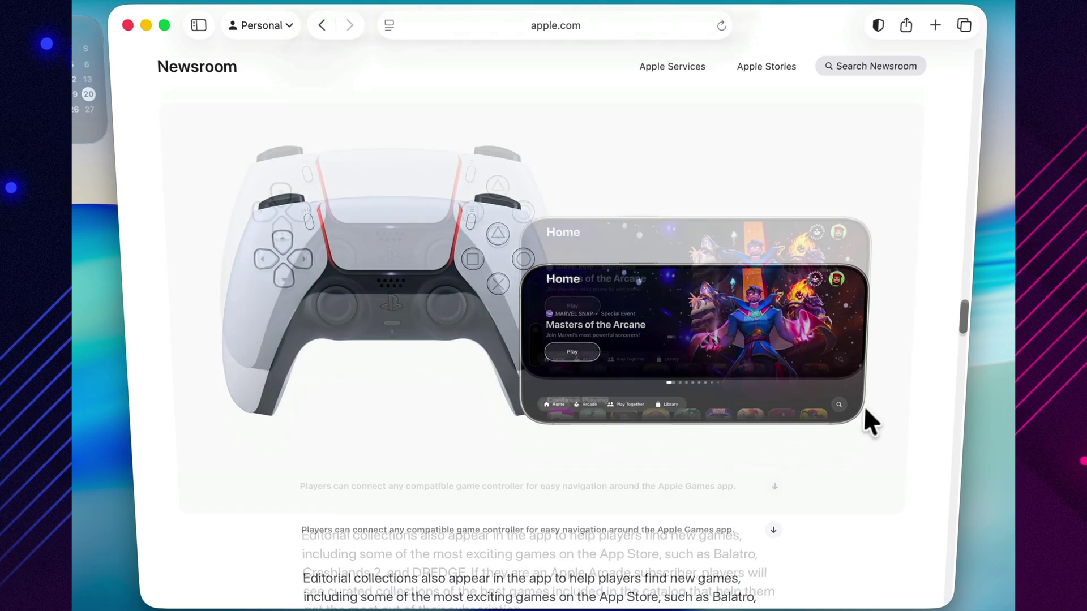
scroll(763, 396, "down", 15)
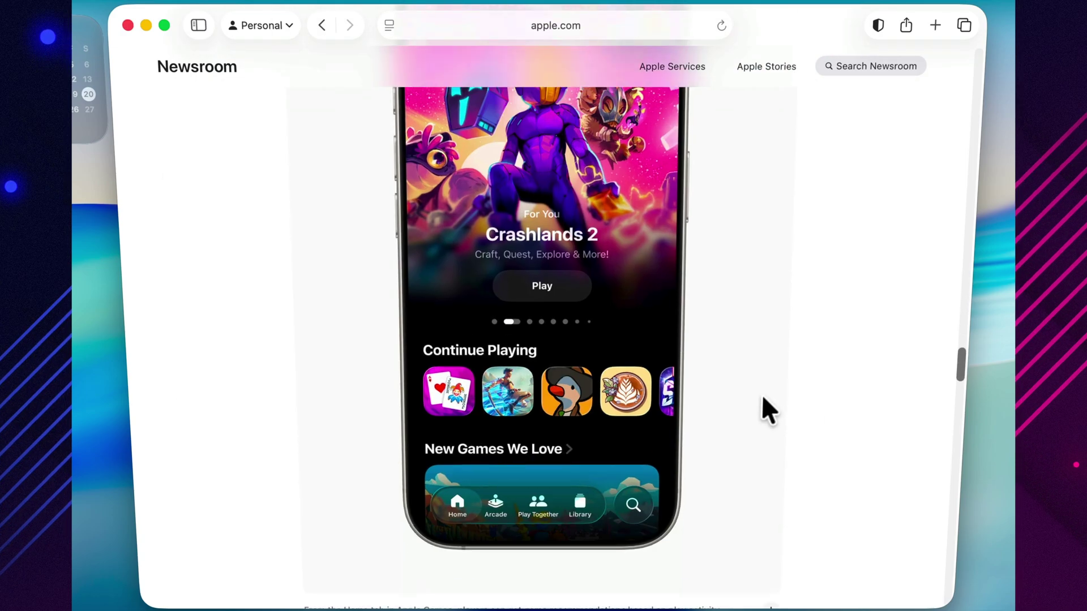
scroll(762, 396, "down", 12)
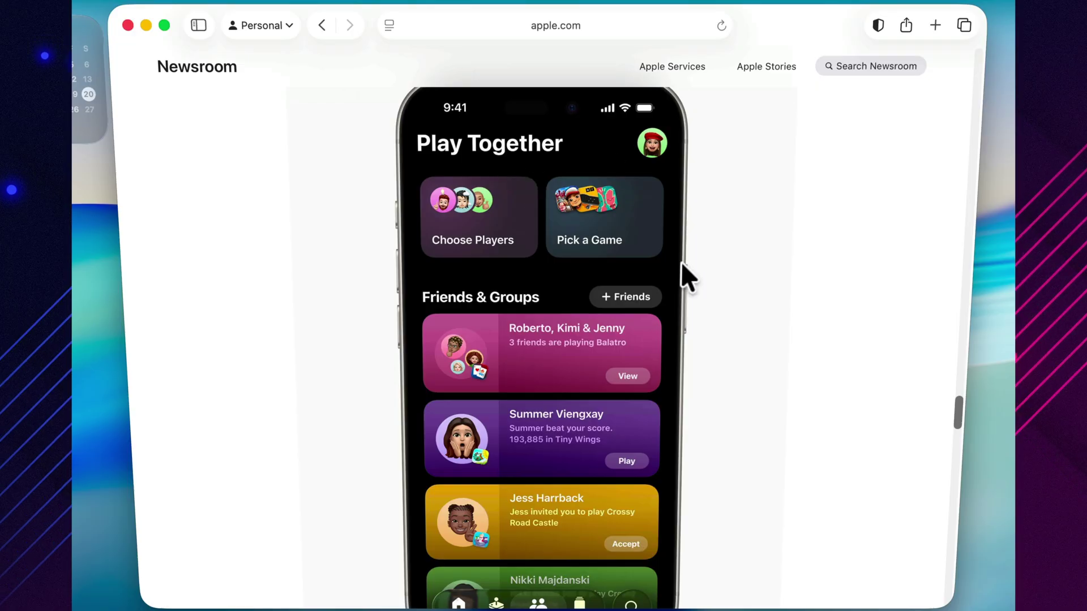
scroll(682, 263, "down", 12)
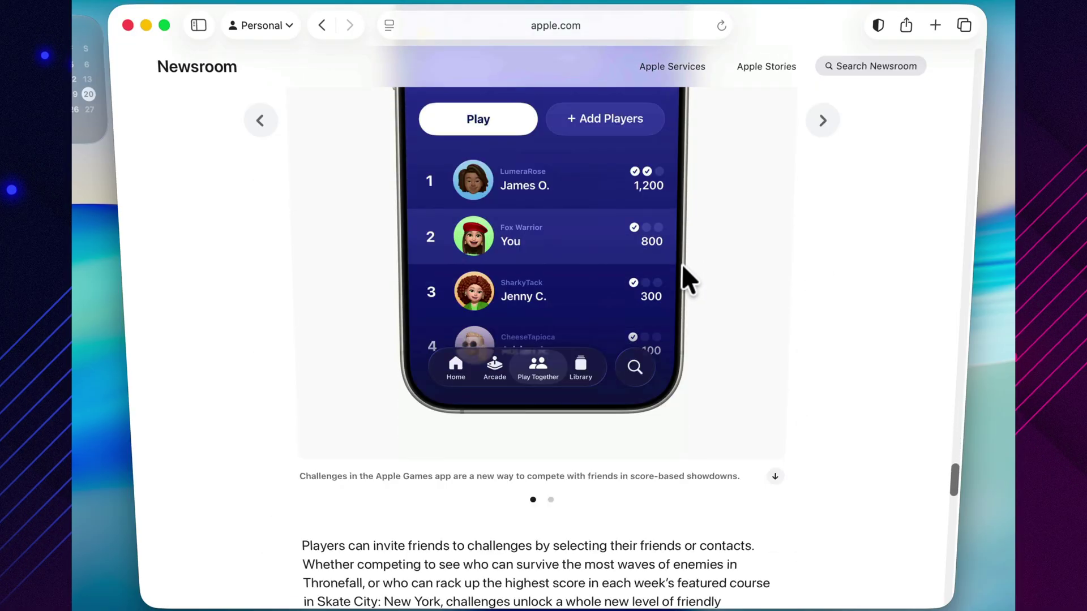
scroll(681, 264, "down", 10)
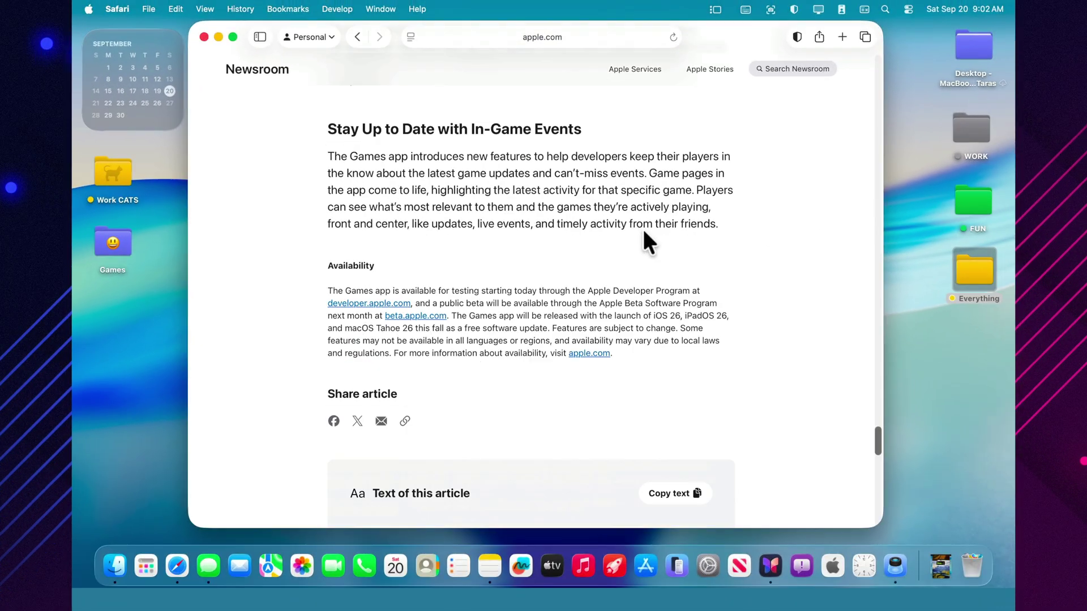
scroll(643, 232, "down", 5)
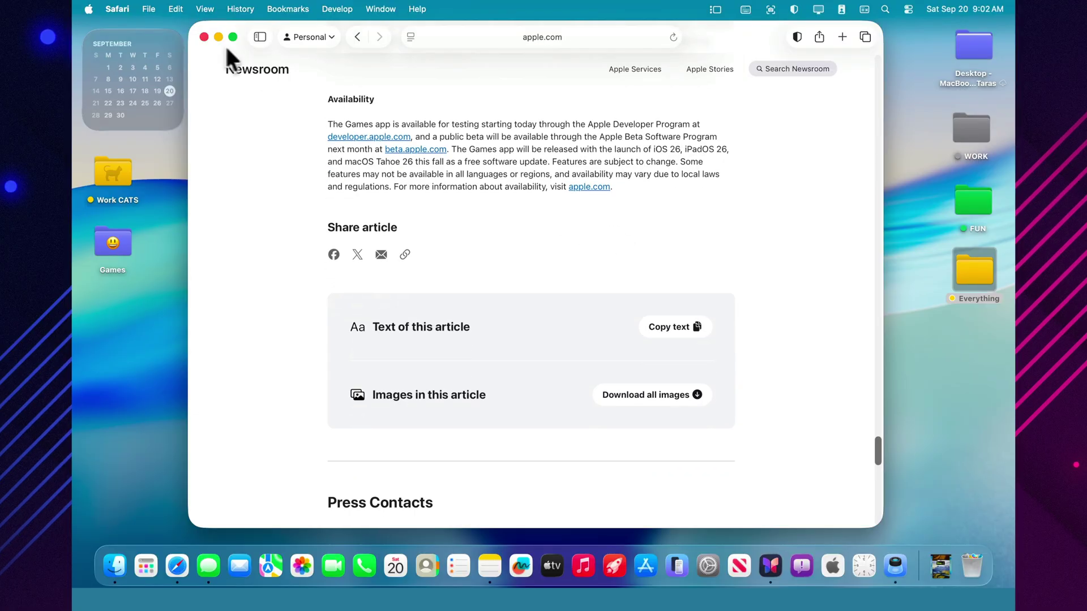
left_click(205, 36)
Open Downloads in a new Finder window and Quick Look the newest images, including images.jpeg.
left_click(113, 565)
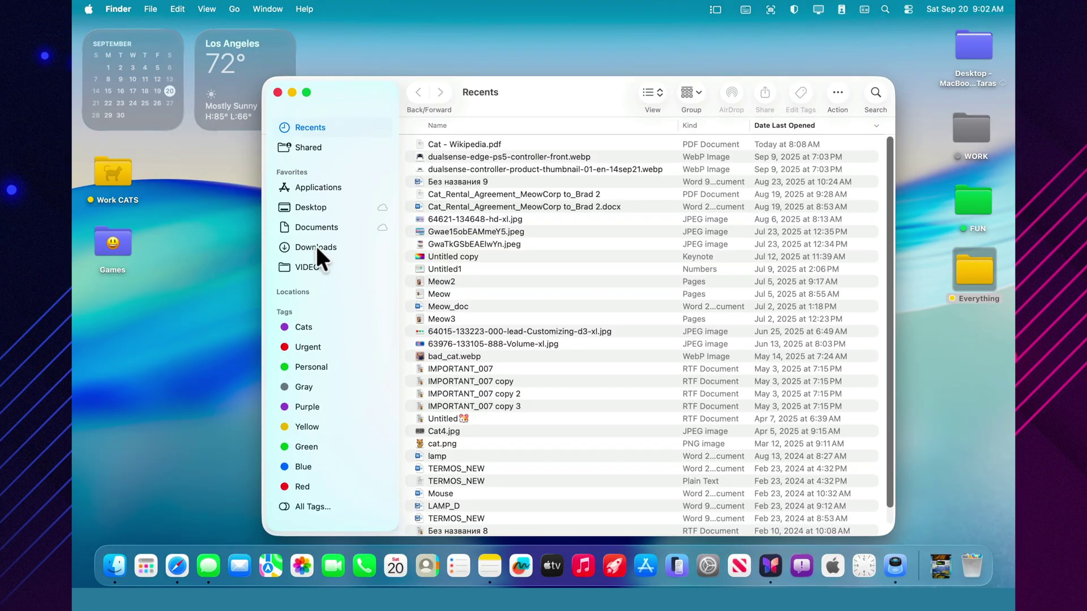
left_click(314, 246)
left_click(519, 145)
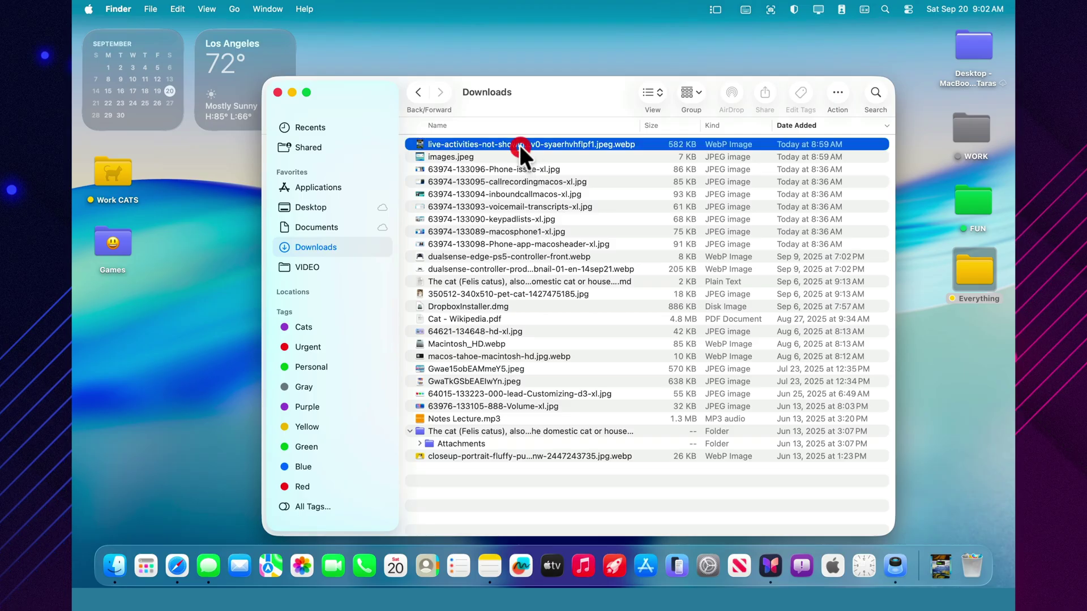
key("space")
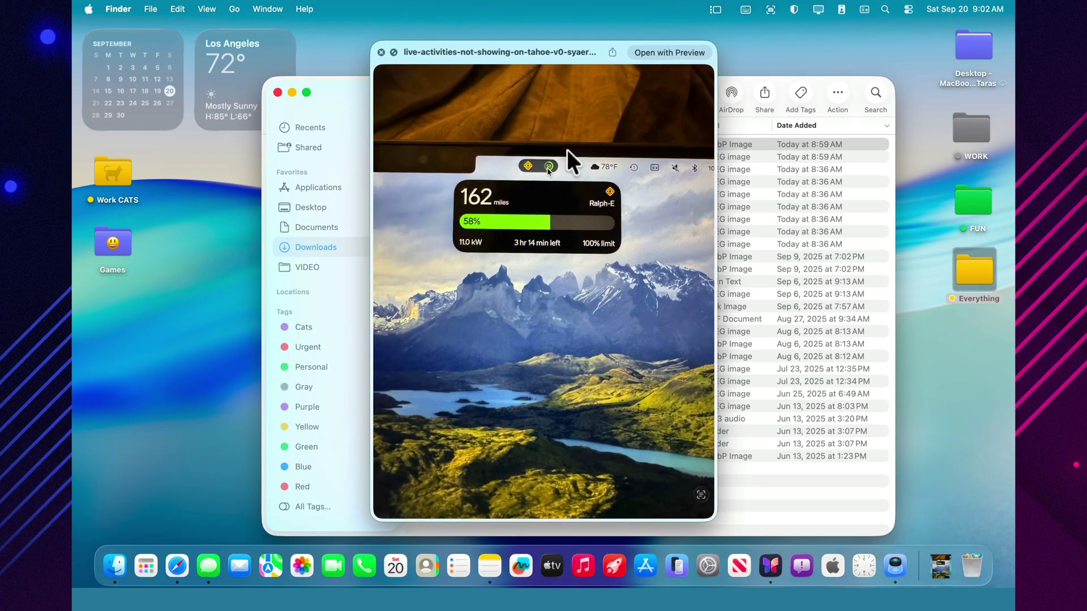
key("Down")
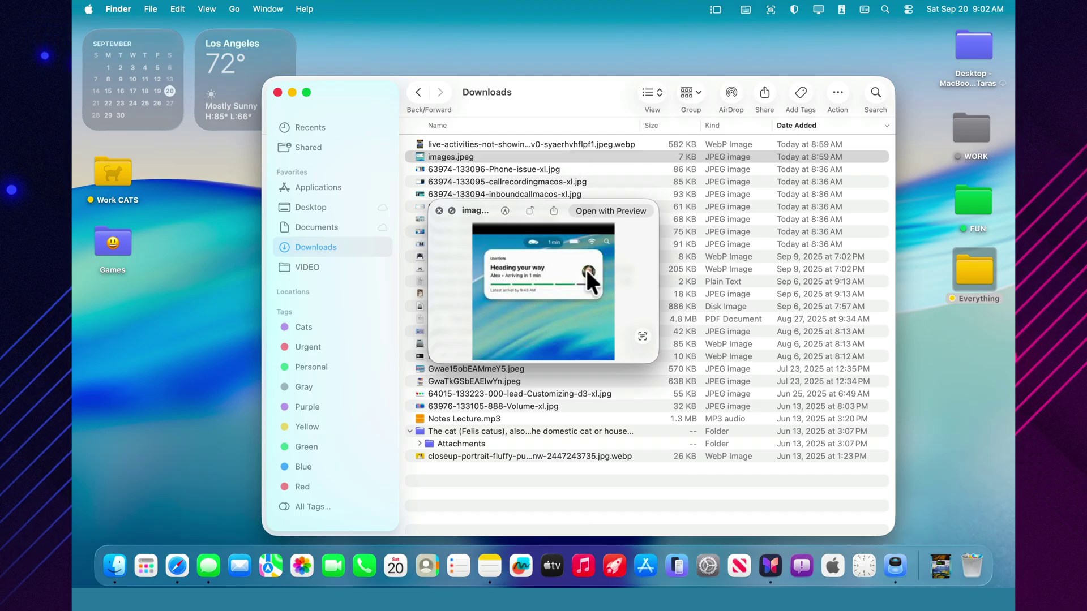
key("Down")
key("space")
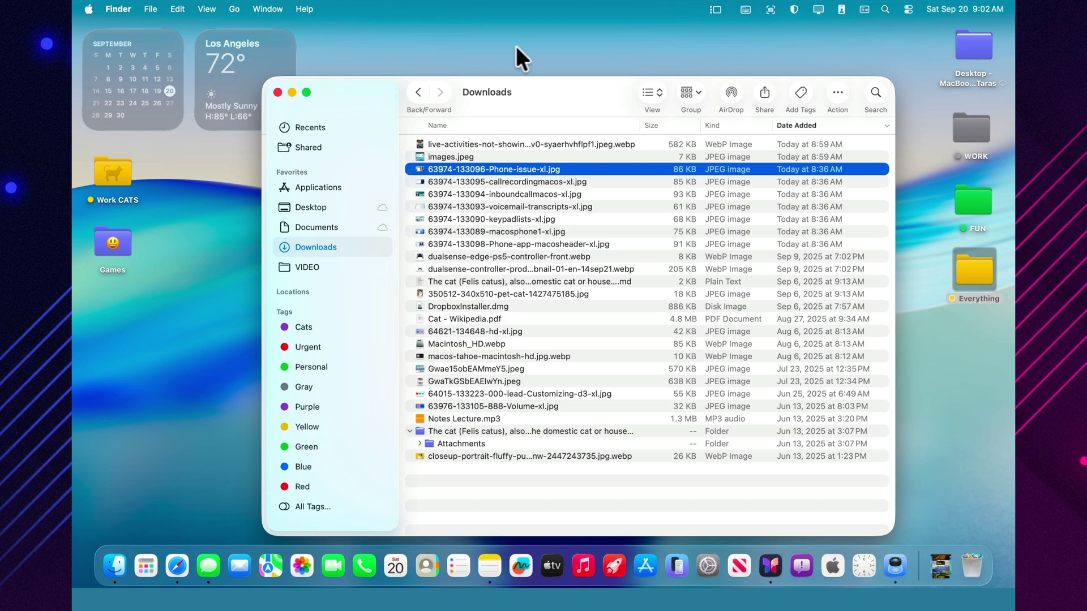
Close the Downloads window, launch Photos and scroll its empty Collections page.
left_click(278, 92)
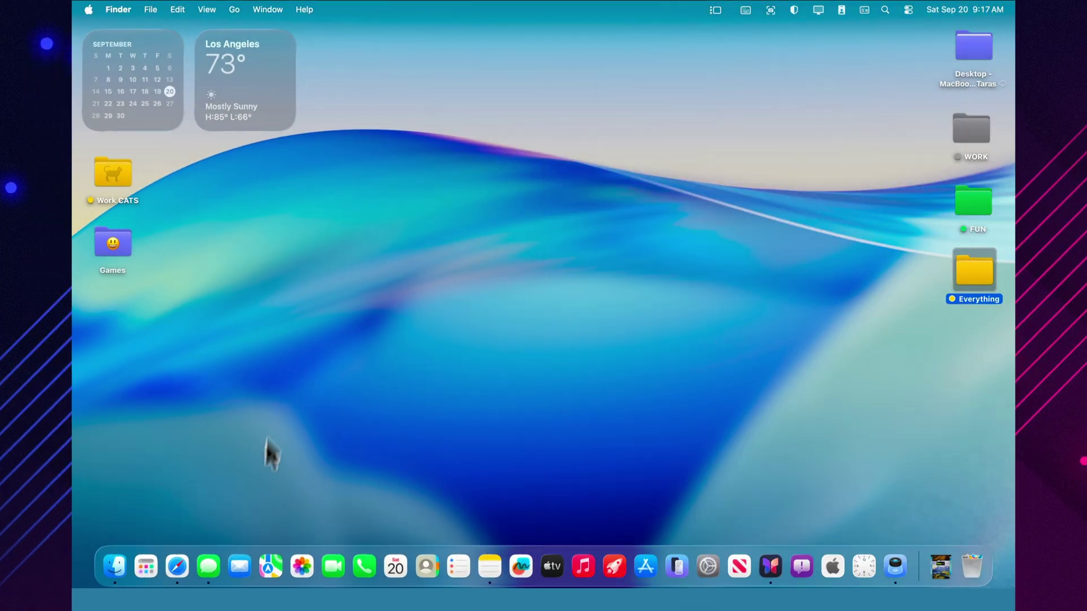
left_click(293, 560)
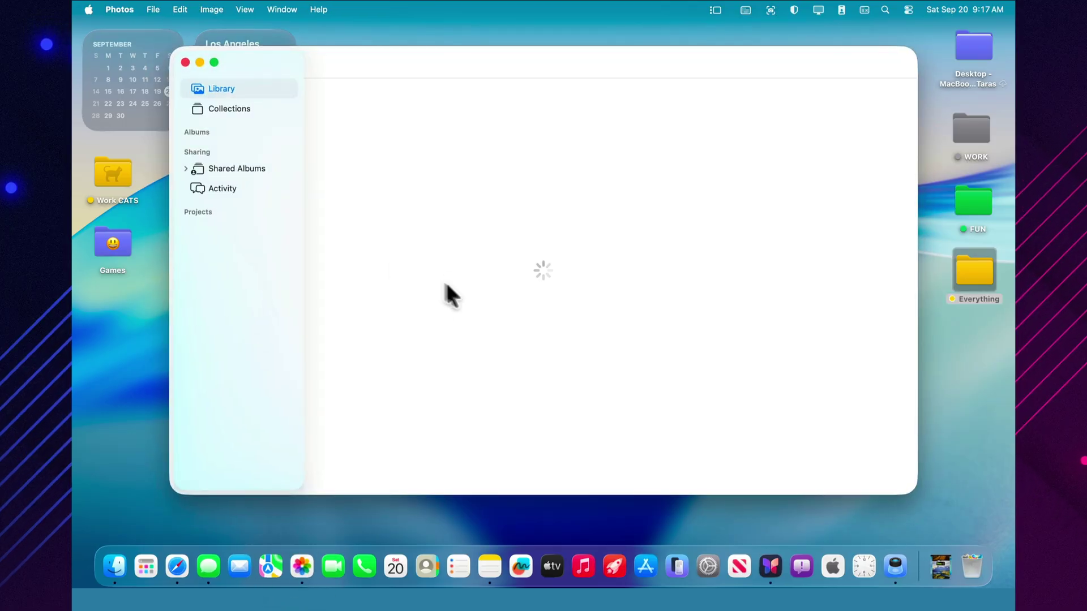
left_click(231, 103)
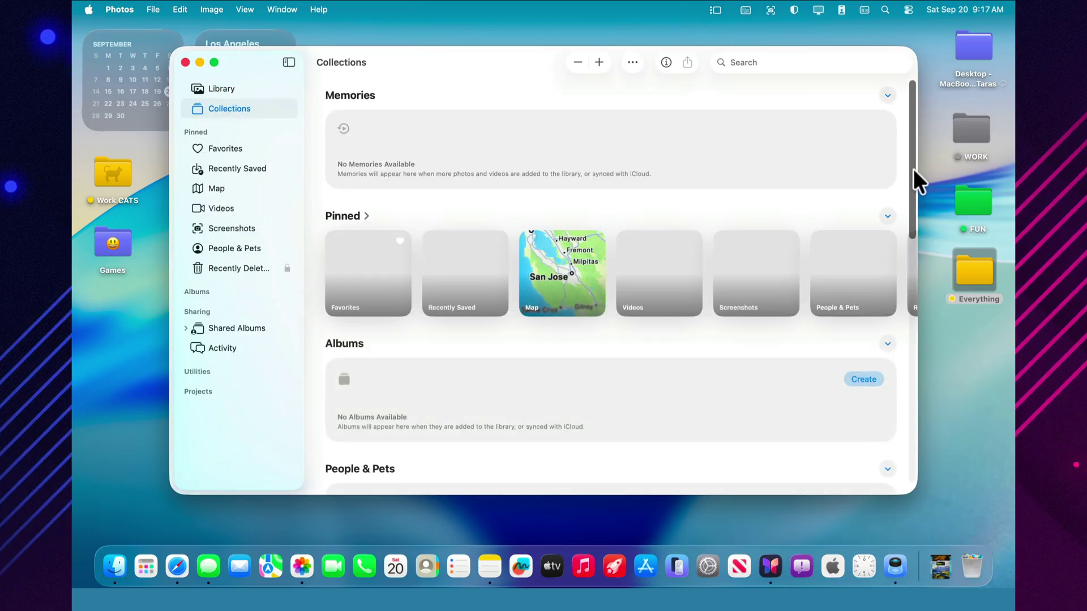
left_click_drag(913, 169, 897, 139)
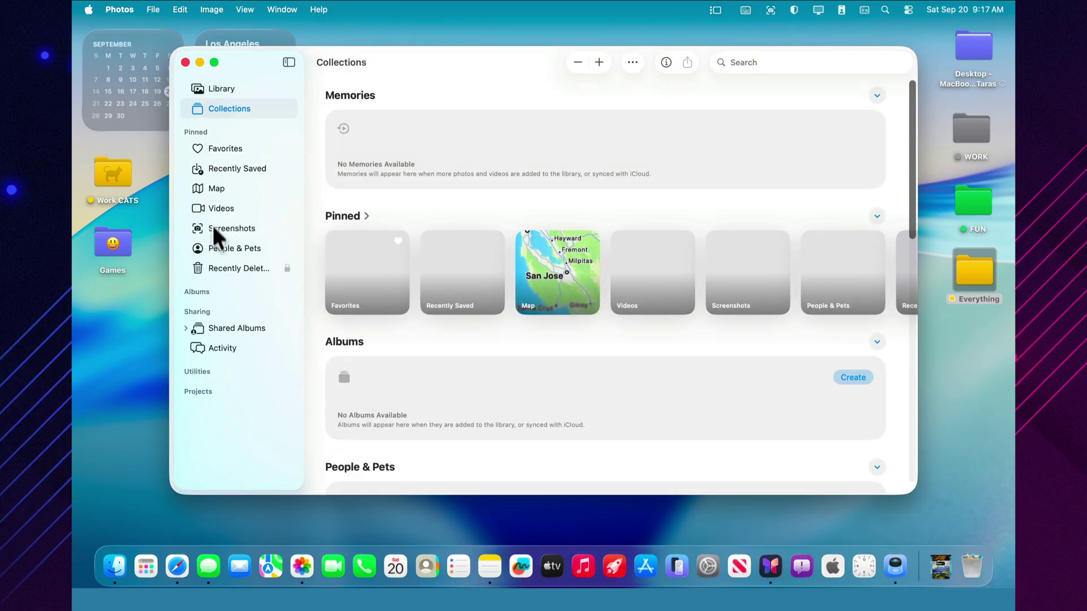
Launch Music, browse Artists and Albums, inspect the Unknown Album's actions, then close Music.
left_click(578, 570)
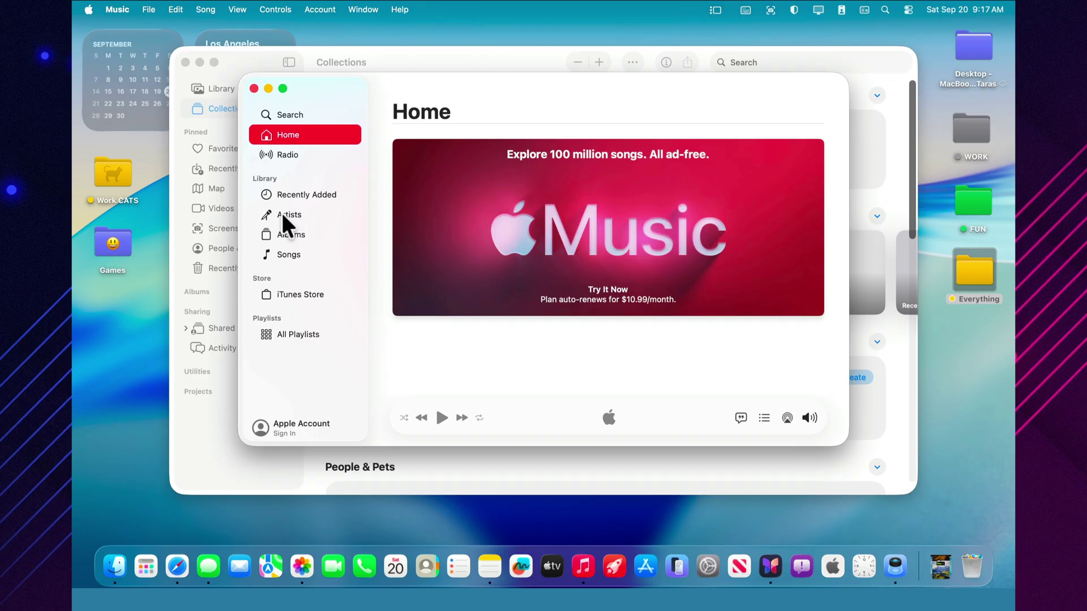
left_click(283, 214)
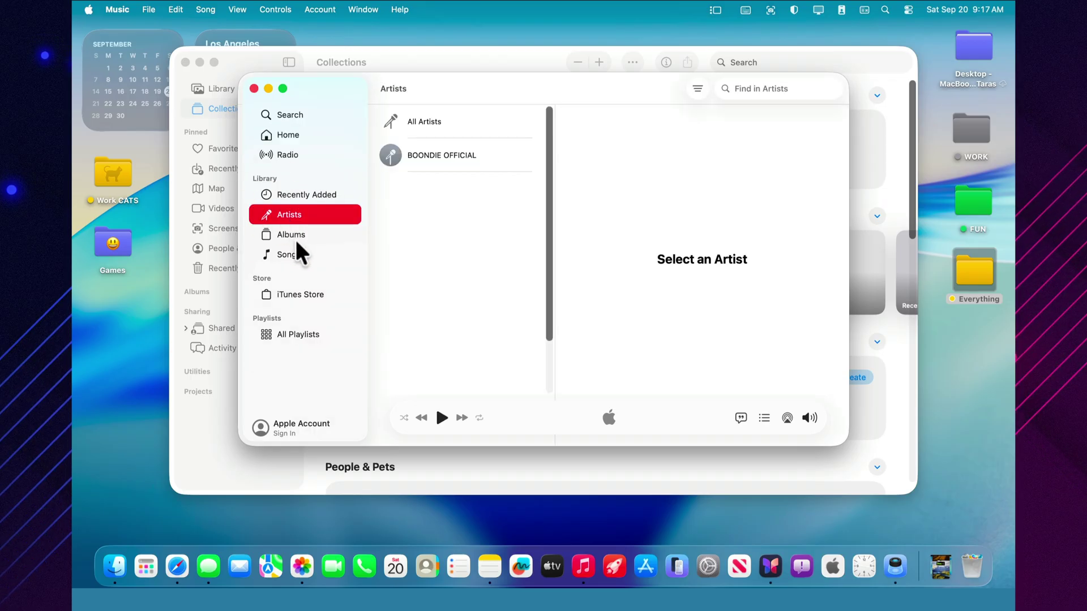
left_click(296, 238)
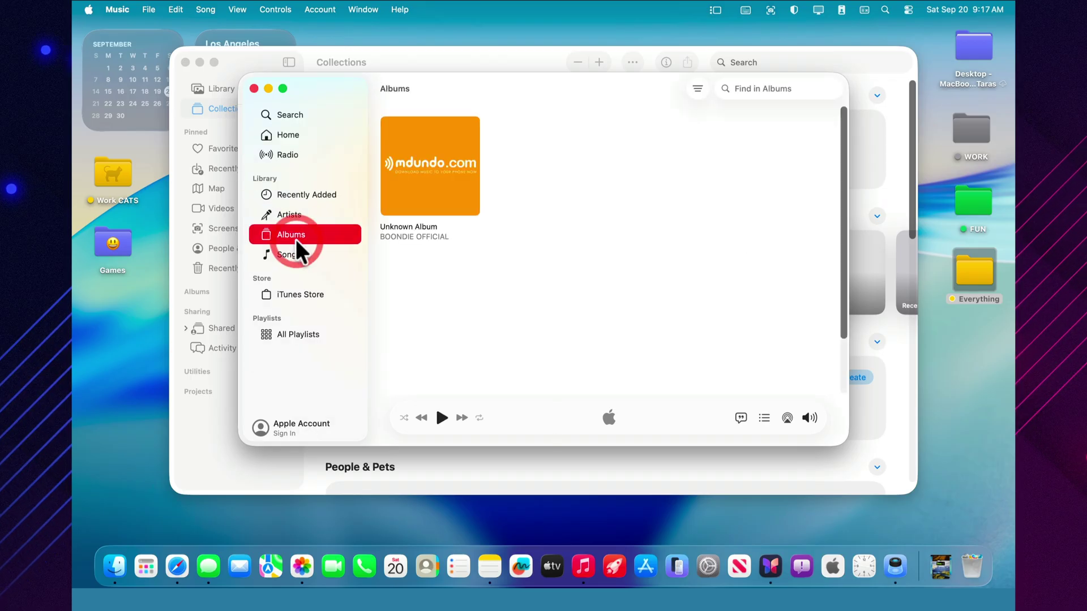
right_click(426, 179)
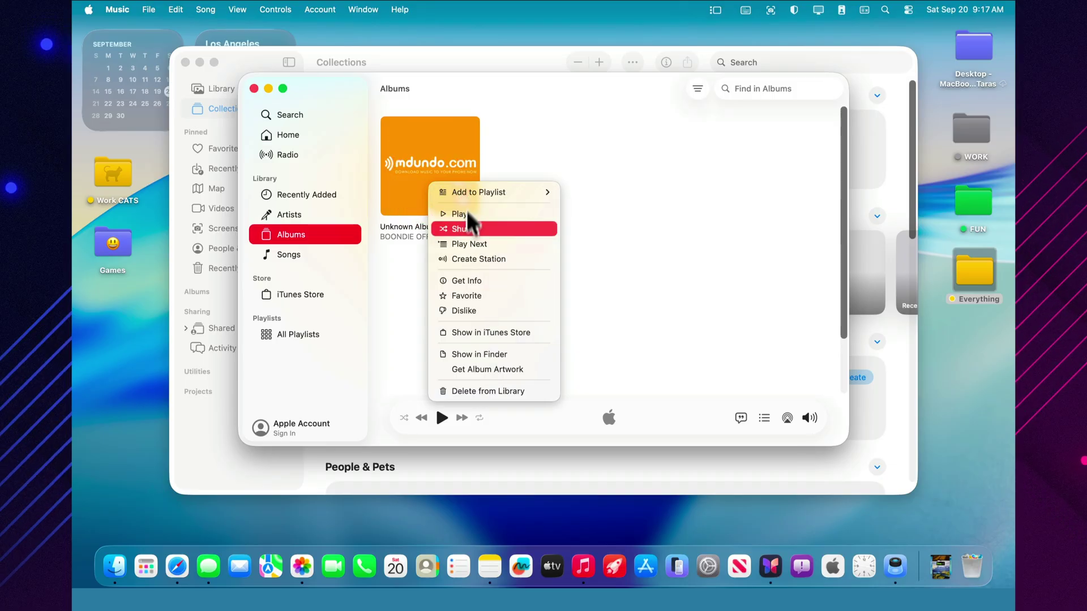
left_click(253, 88)
Close Photos, search System Settings for 'acc' and scroll through the Accessibility page.
left_click(185, 61)
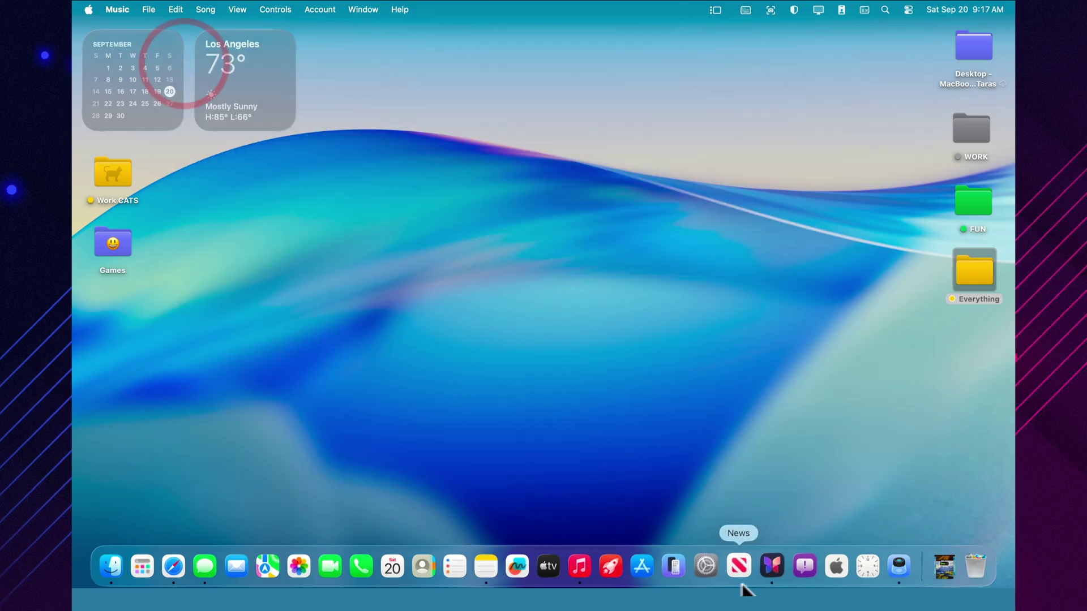
left_click(716, 582)
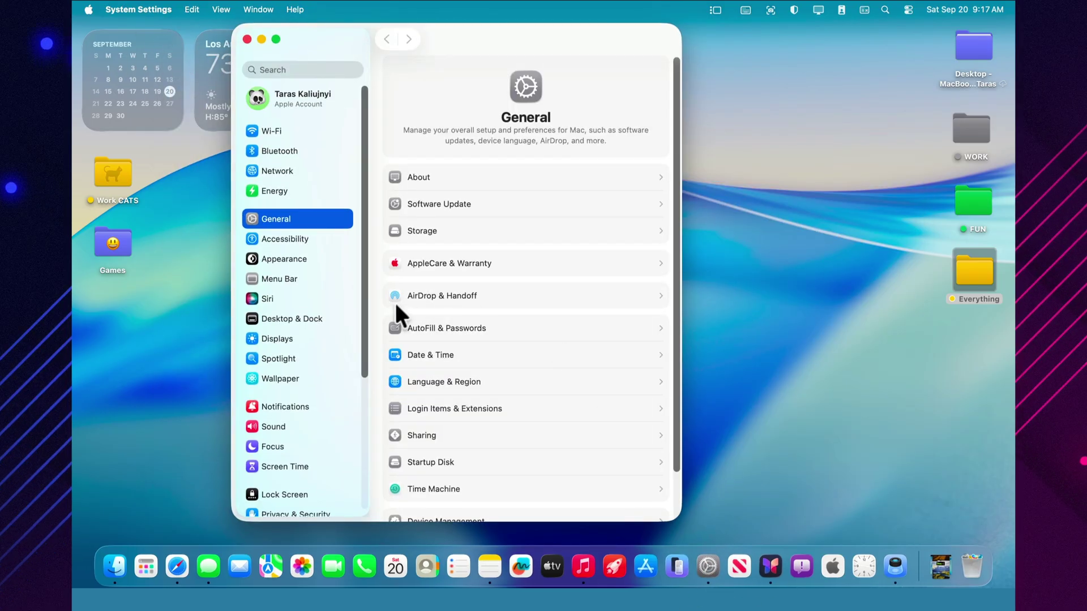
key("super+f")
type("acc")
left_click(268, 180)
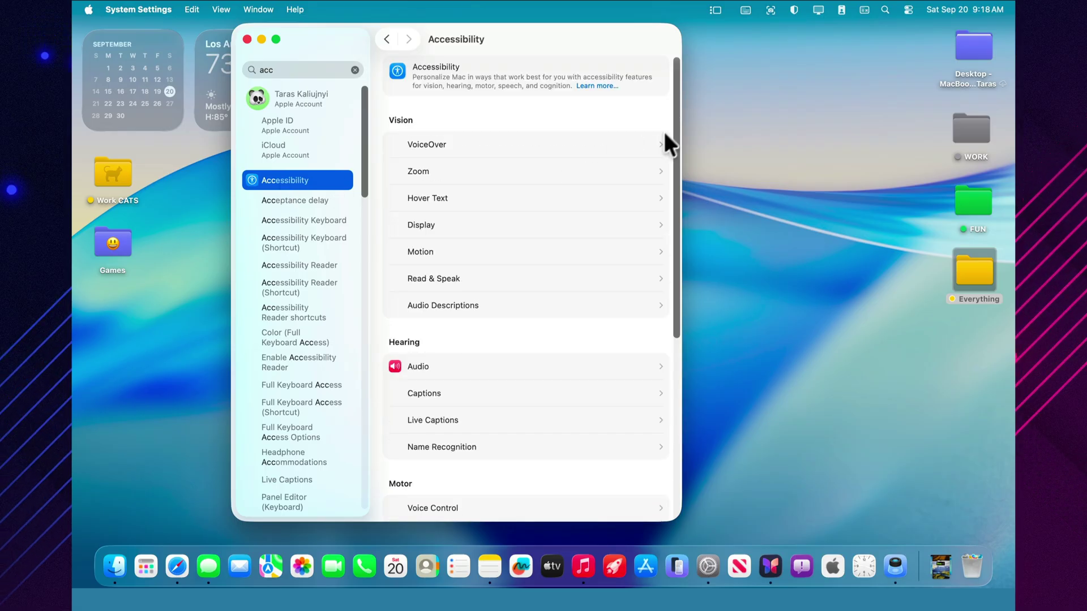
left_click_drag(675, 122, 677, 326)
left_click_drag(673, 382, 665, 105)
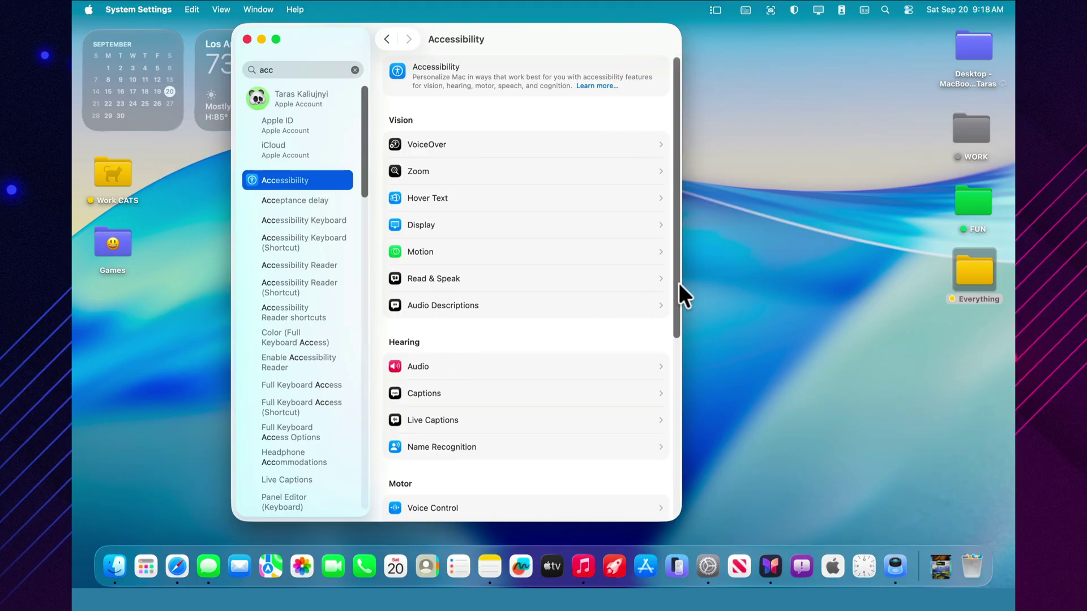
left_click_drag(678, 283, 678, 309)
left_click_drag(681, 446, 680, 445)
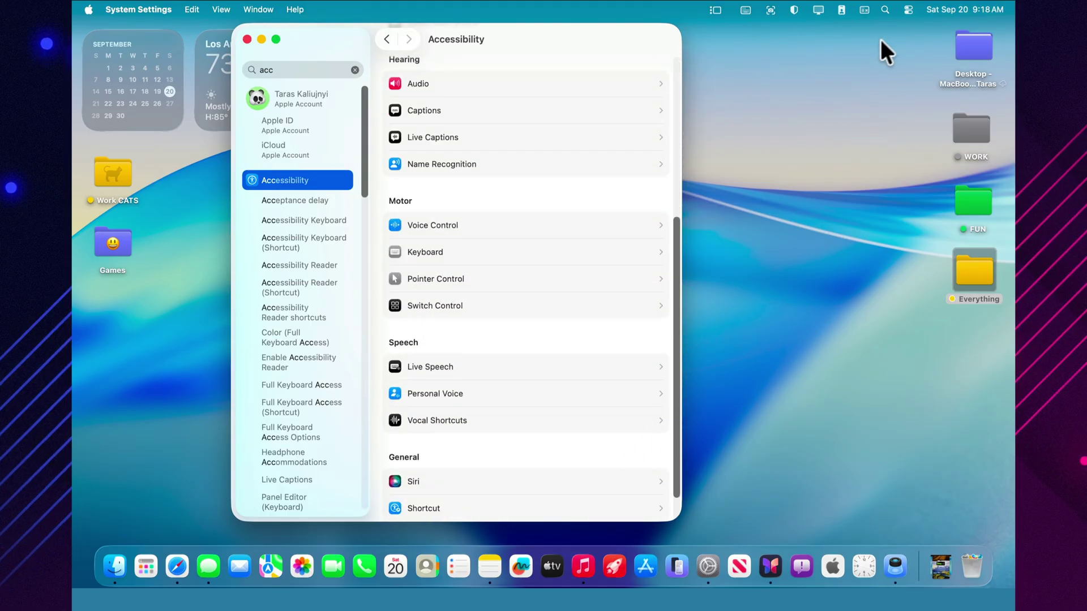
Open Control Center's Edit Controls gallery and scroll the Accessibility controls.
left_click(908, 10)
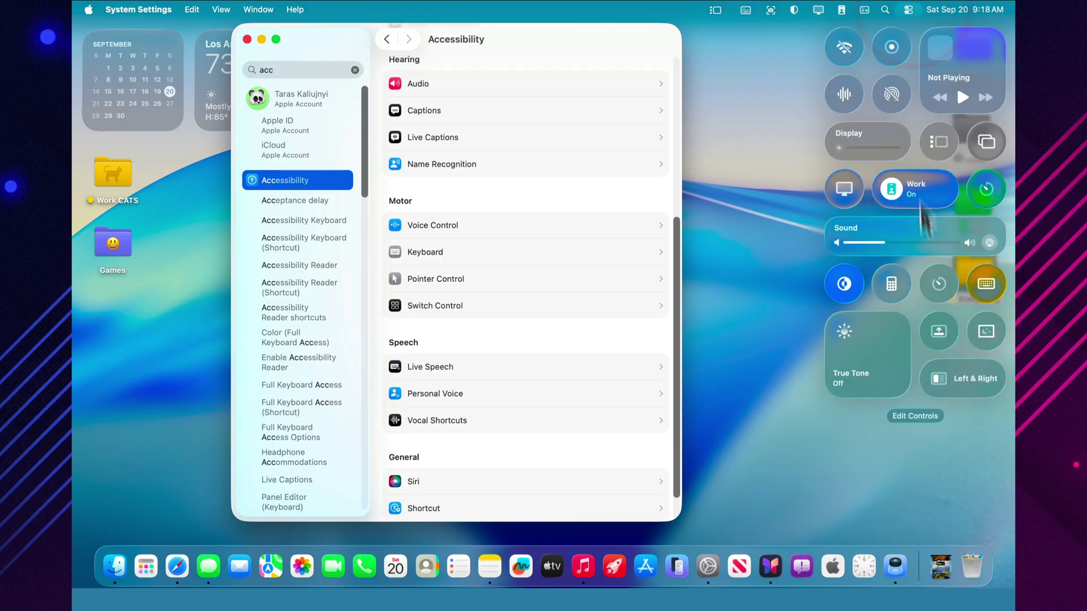
left_click(917, 415)
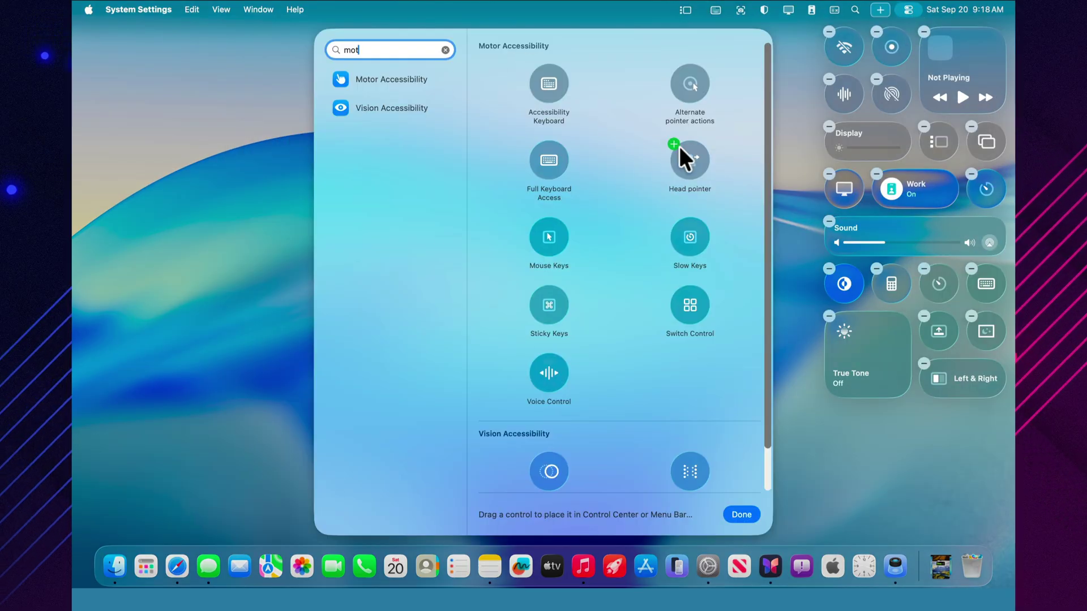
left_click_drag(771, 372, 768, 419)
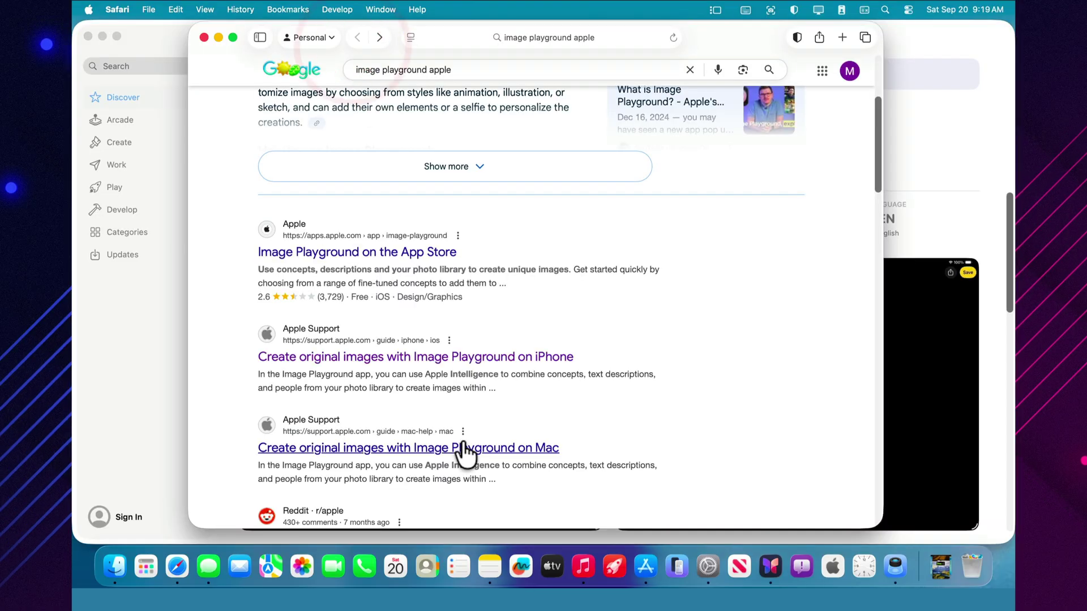
Open the 'Create original images with Image Playground on Mac' result and scroll down the guide.
left_click(461, 448)
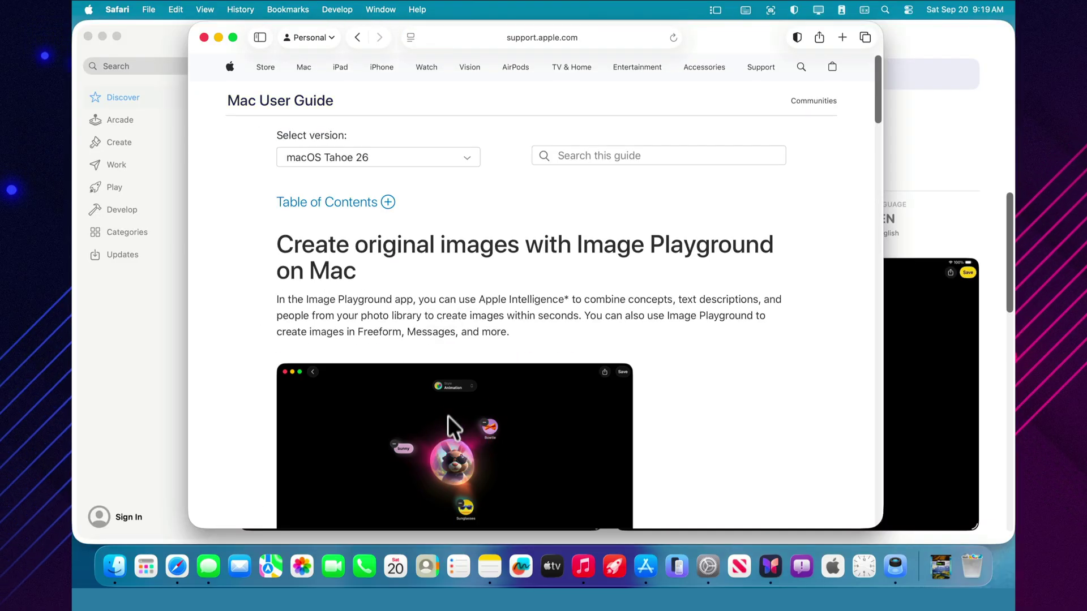
scroll(447, 415, "down", 12)
scroll(585, 373, "down", 10)
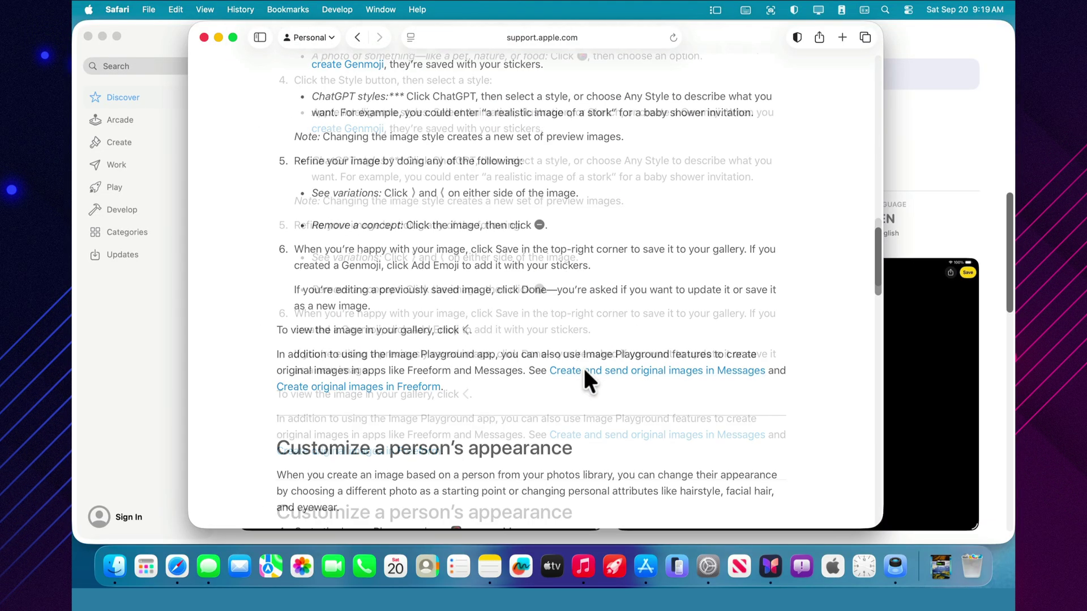
Launch Terminal through Spotlight and nudge its window higher.
left_click(884, 14)
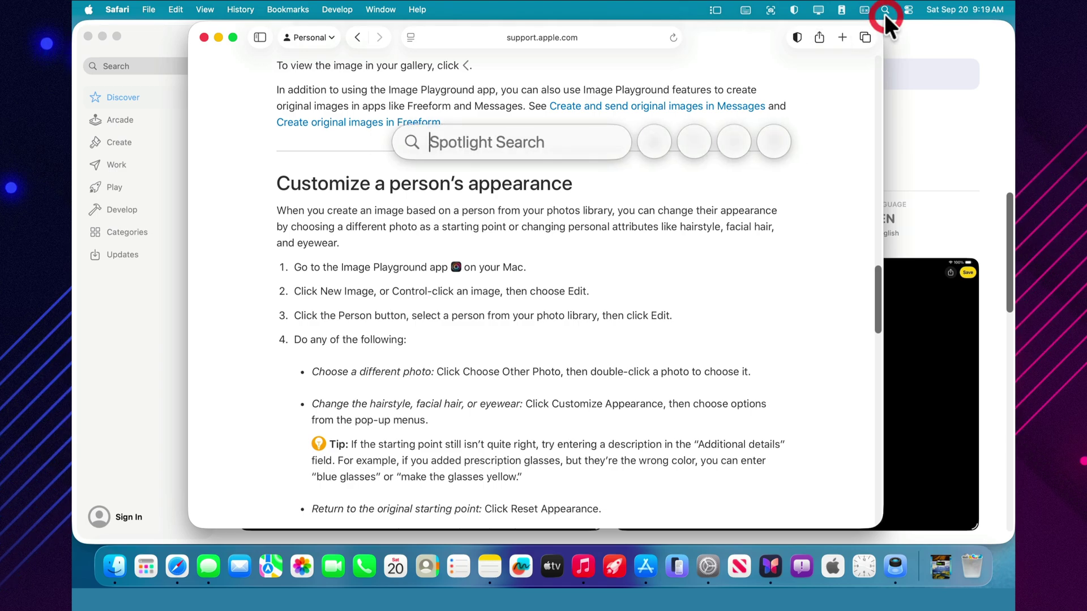
type("terminal")
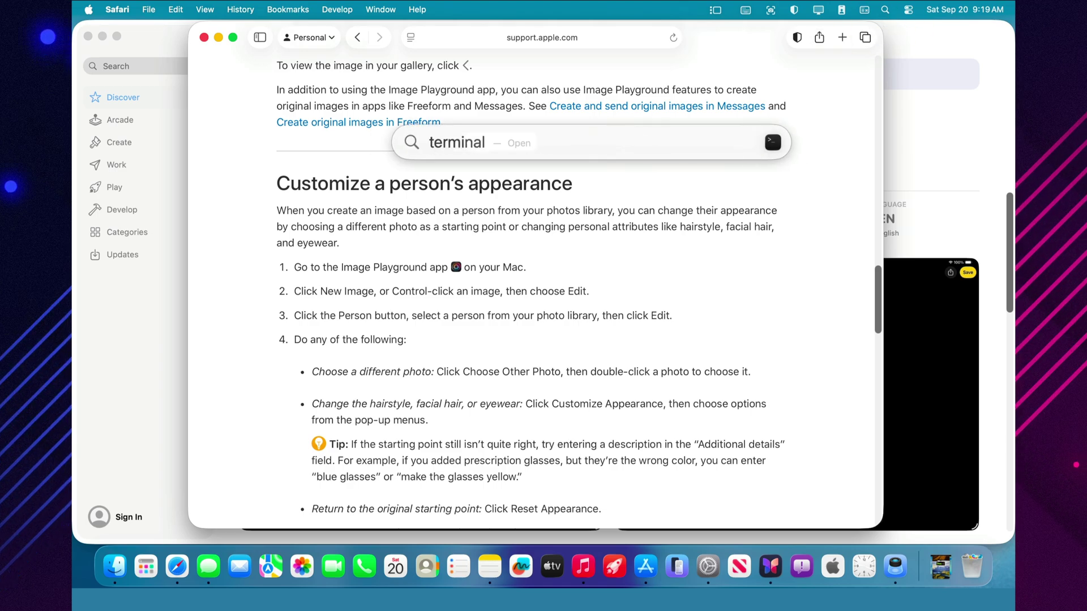
key("Return")
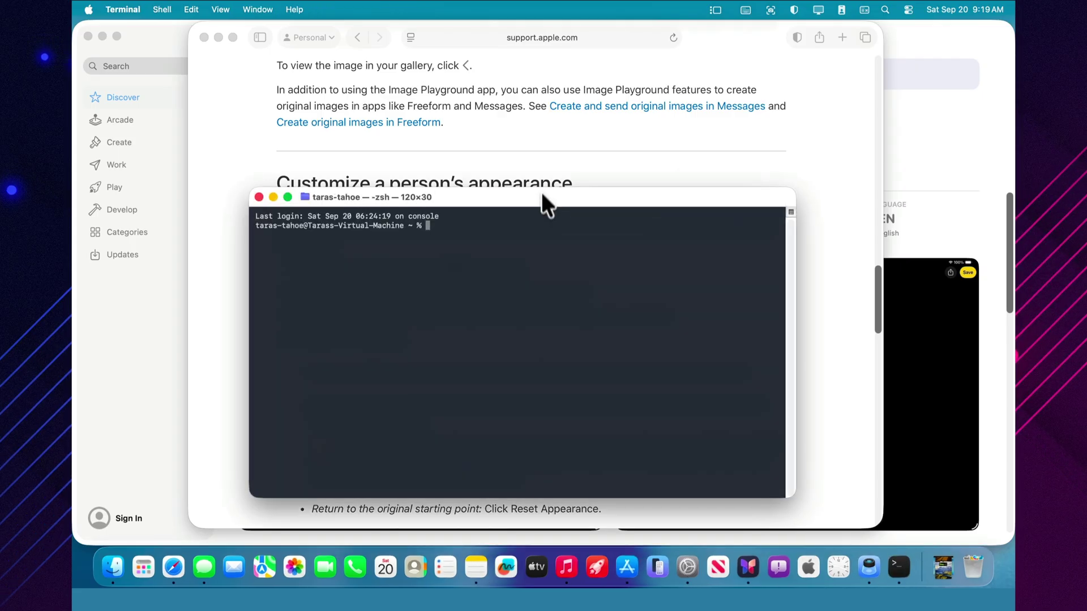
left_click_drag(541, 192, 543, 154)
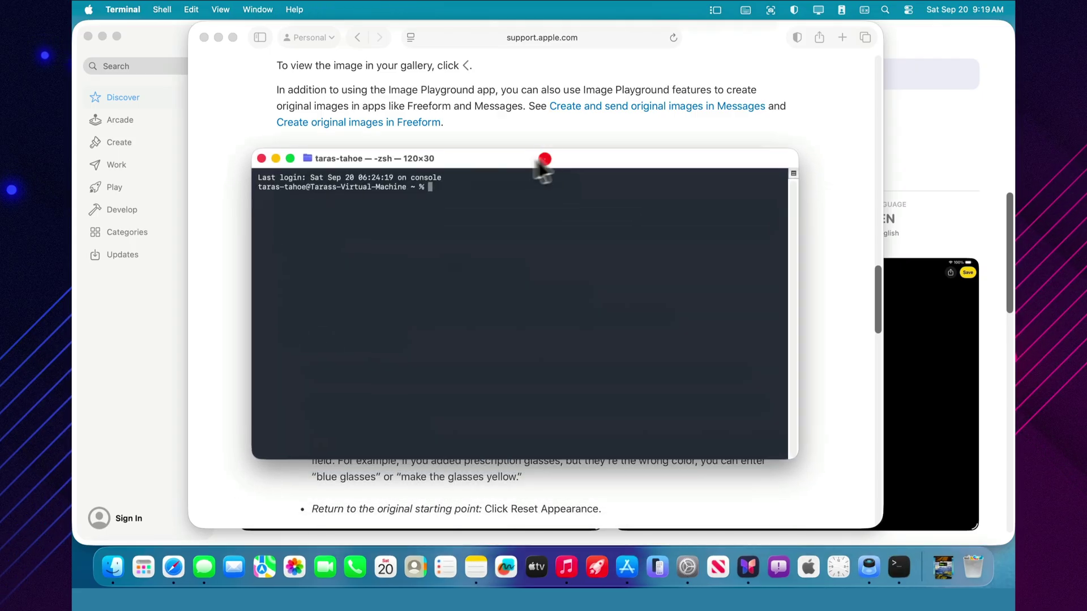
Open a second shell via Shell > New Window, then browse the Window, View and Edit menus.
left_click(161, 9)
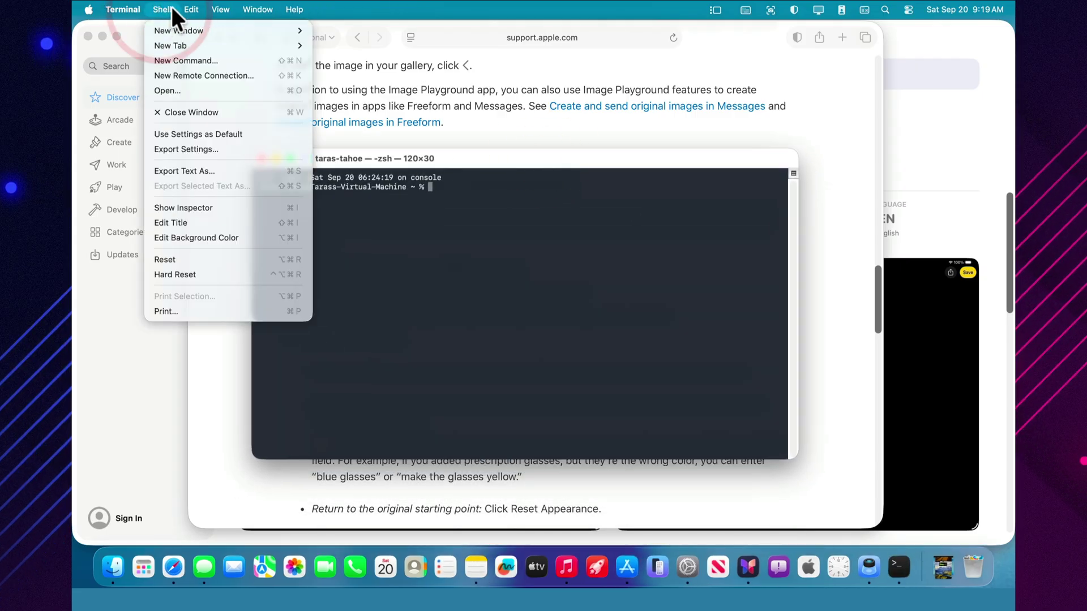
left_click(179, 24)
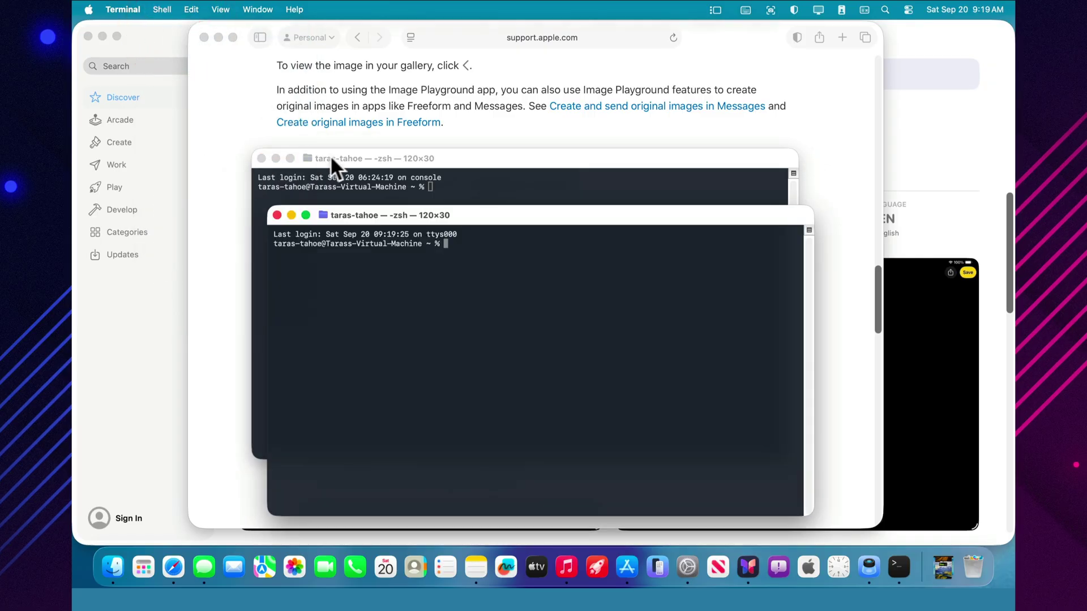
left_click(382, 213, "super")
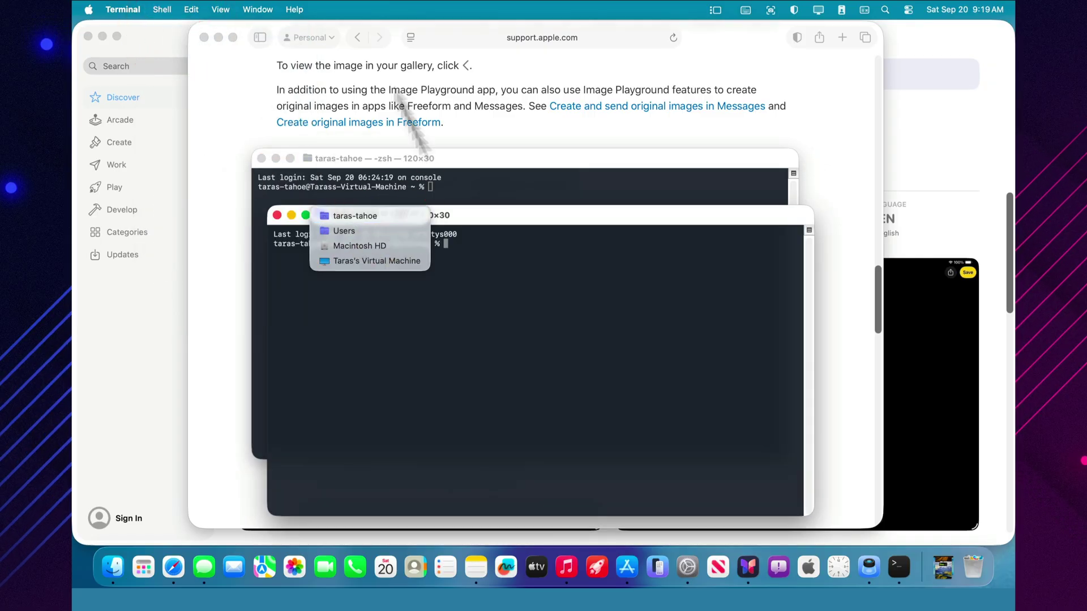
left_click(259, 8)
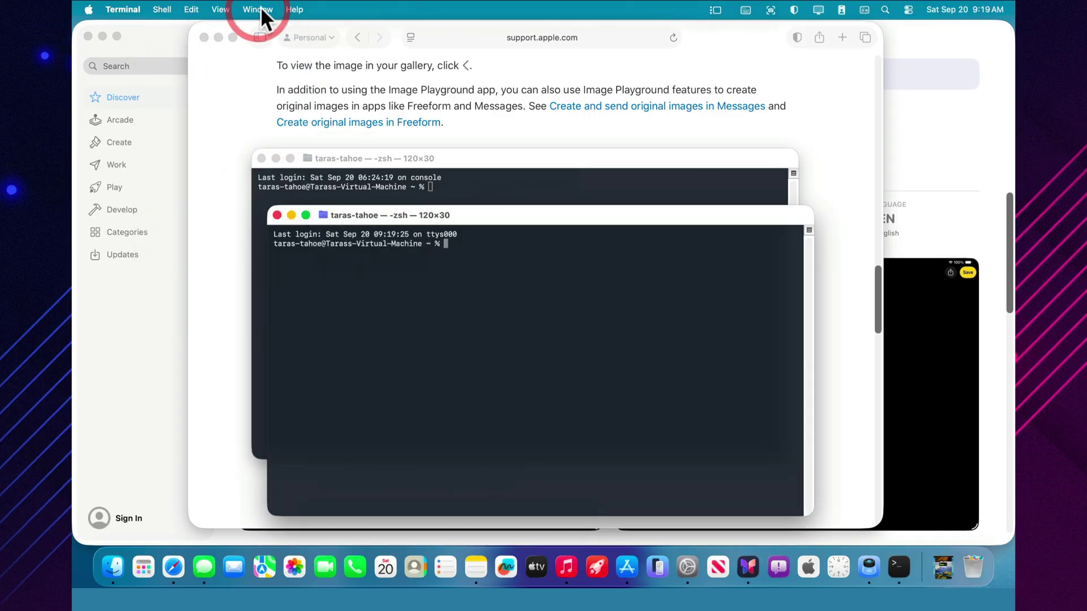
mouse_move(228, 6)
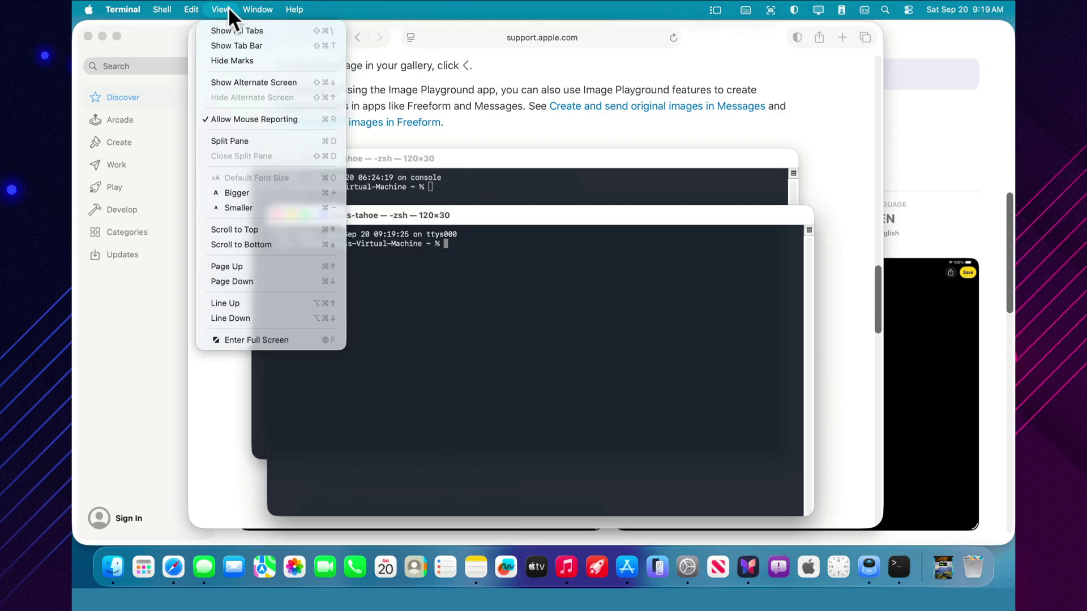
mouse_move(192, 5)
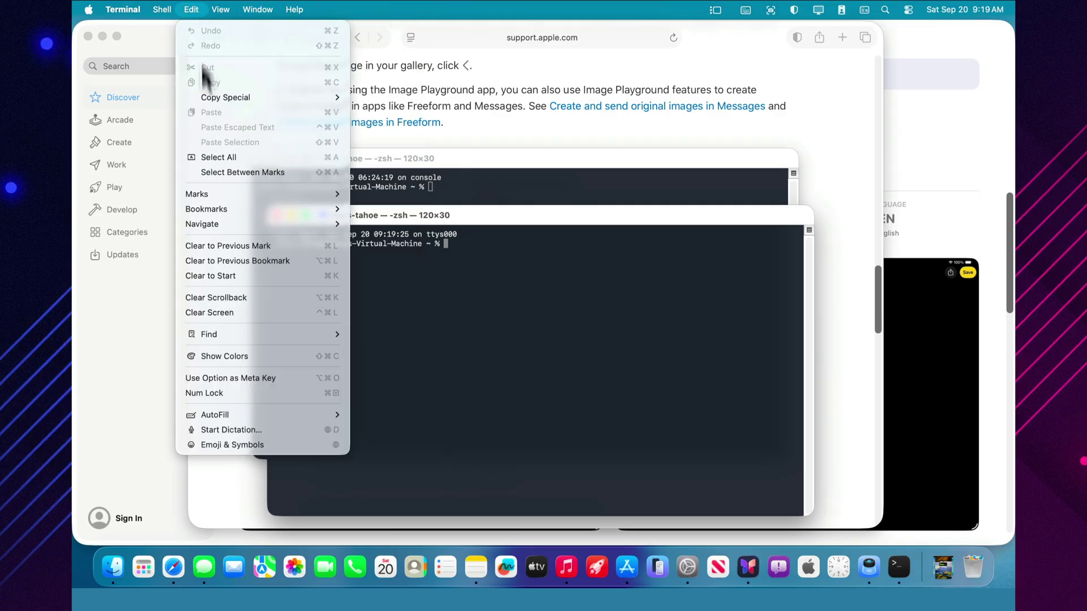
mouse_move(235, 192)
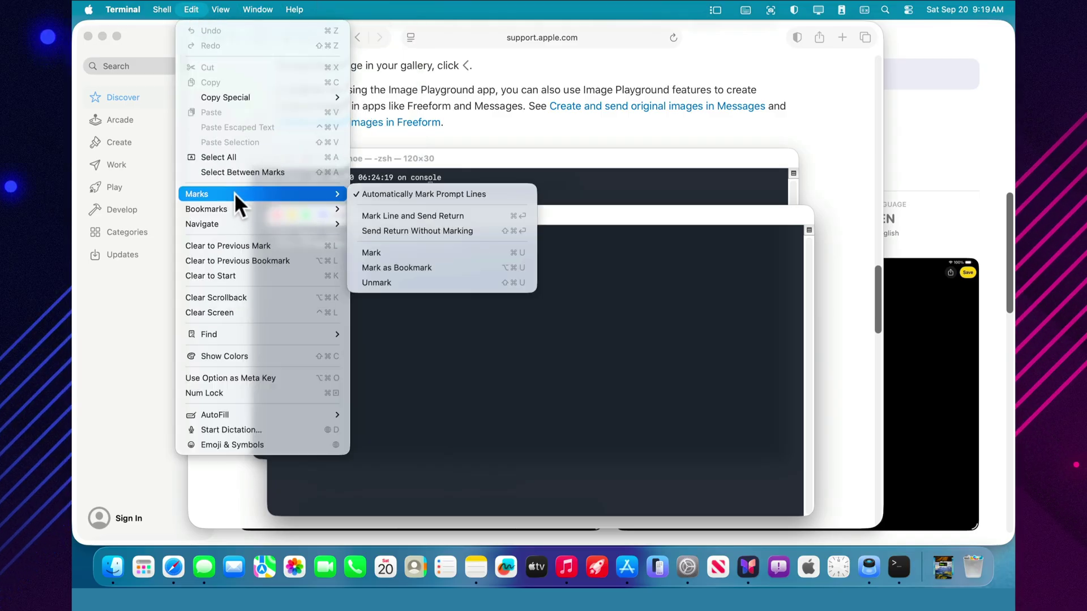
Open the Colors panel, try a pink on the colour wheel, and shift the terminal window up-right.
left_click(263, 357)
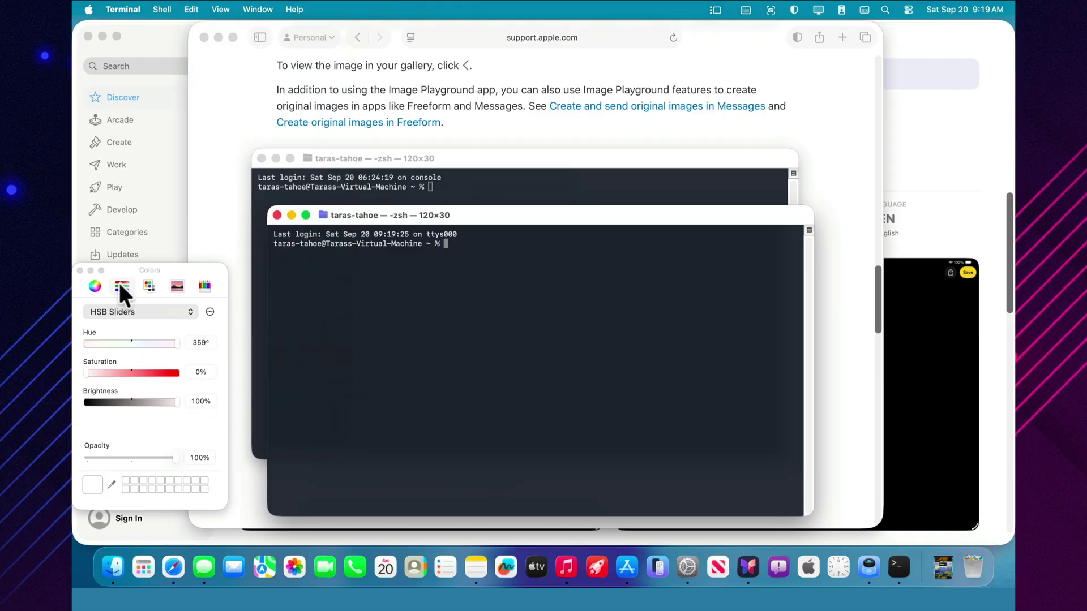
left_click(96, 285)
left_click(193, 385)
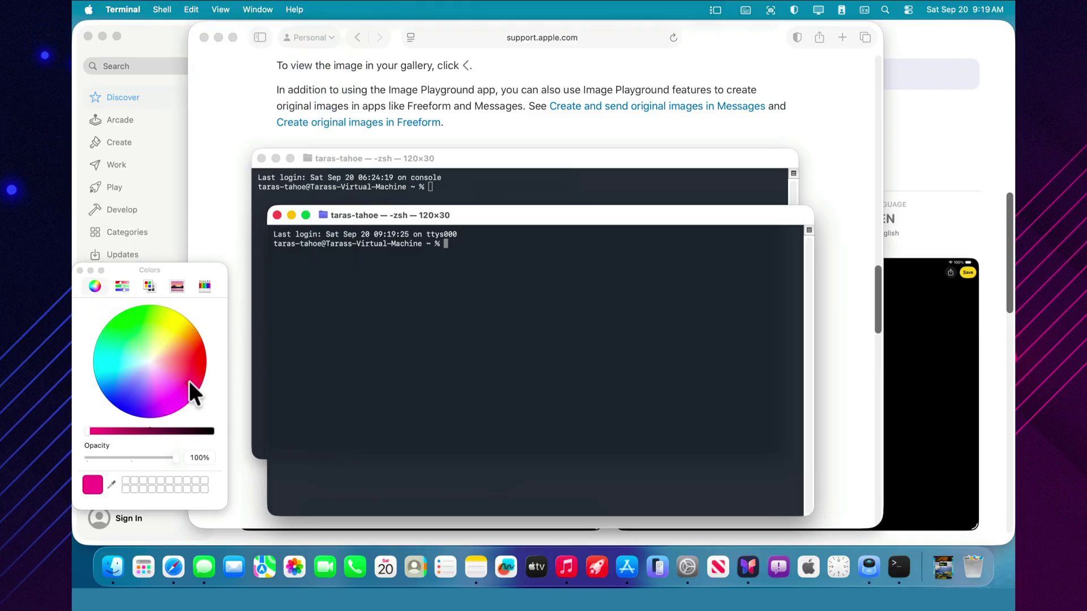
left_click(177, 285)
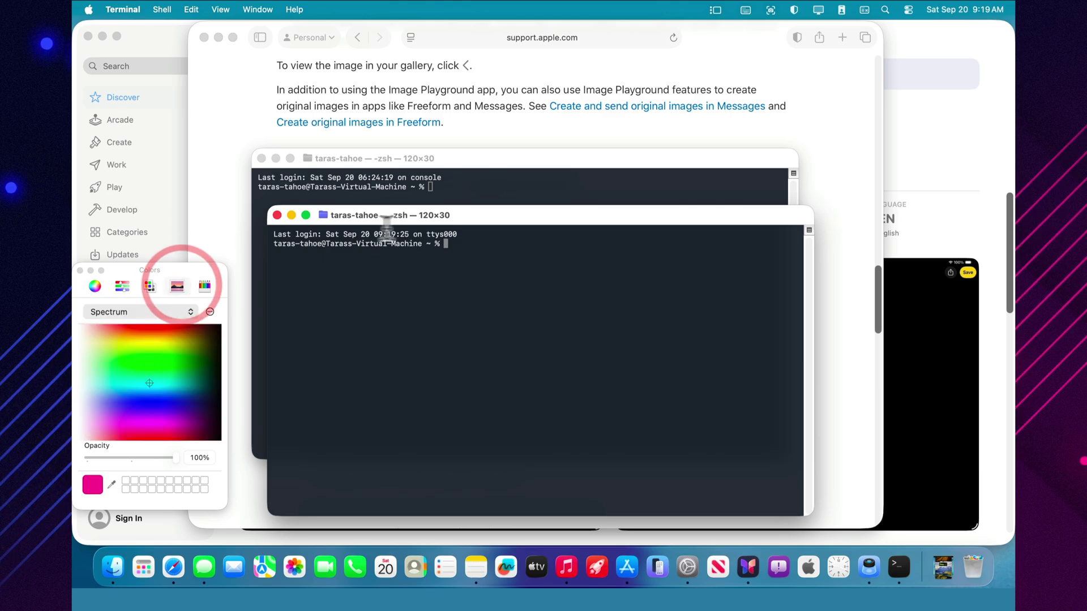
left_click_drag(487, 218, 572, 194)
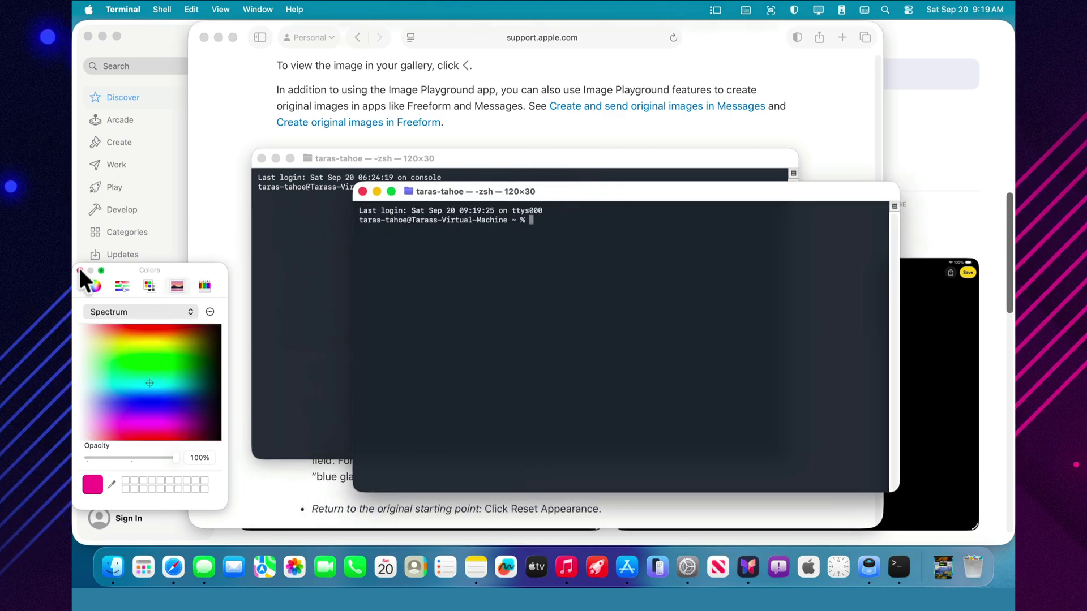
Choose the Aqua pencil colour and type 'dsds' at the second zsh prompt.
left_click(173, 303)
left_click(206, 288)
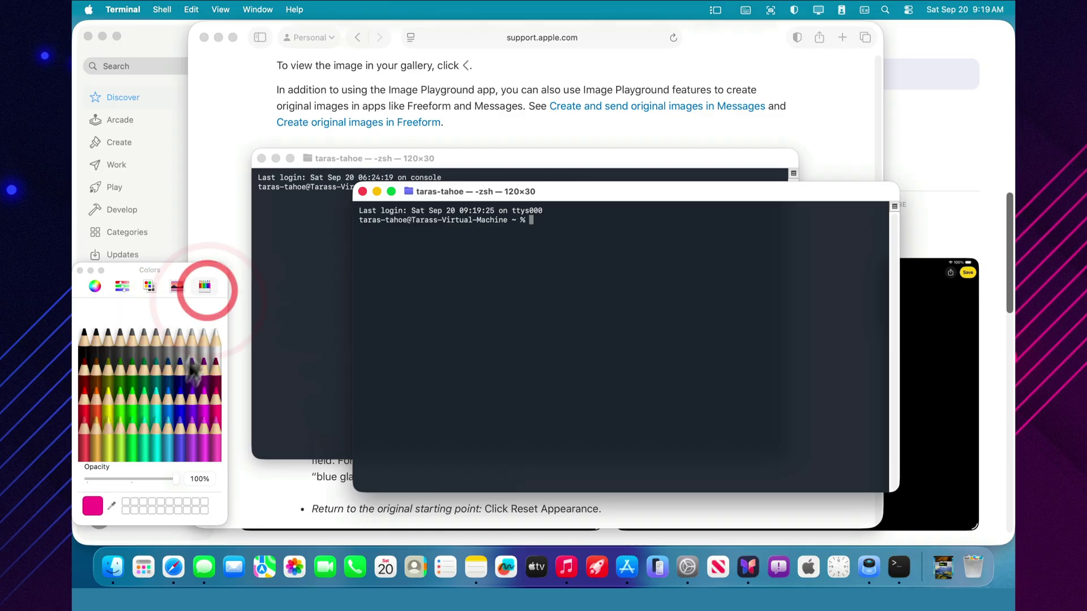
left_click(167, 395)
left_click(422, 347)
type("dsds")
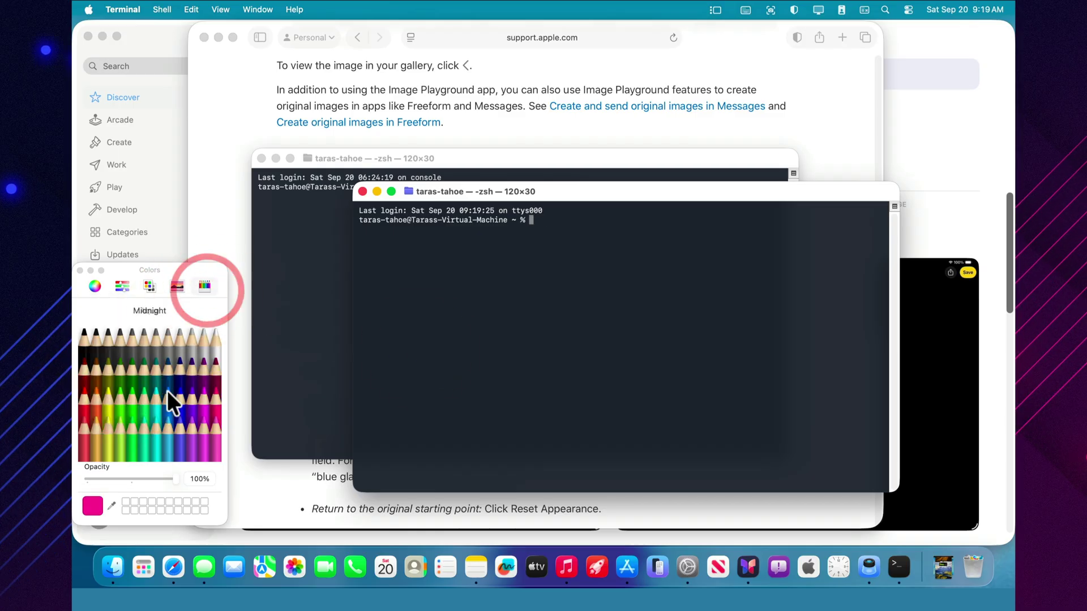
left_click(167, 390)
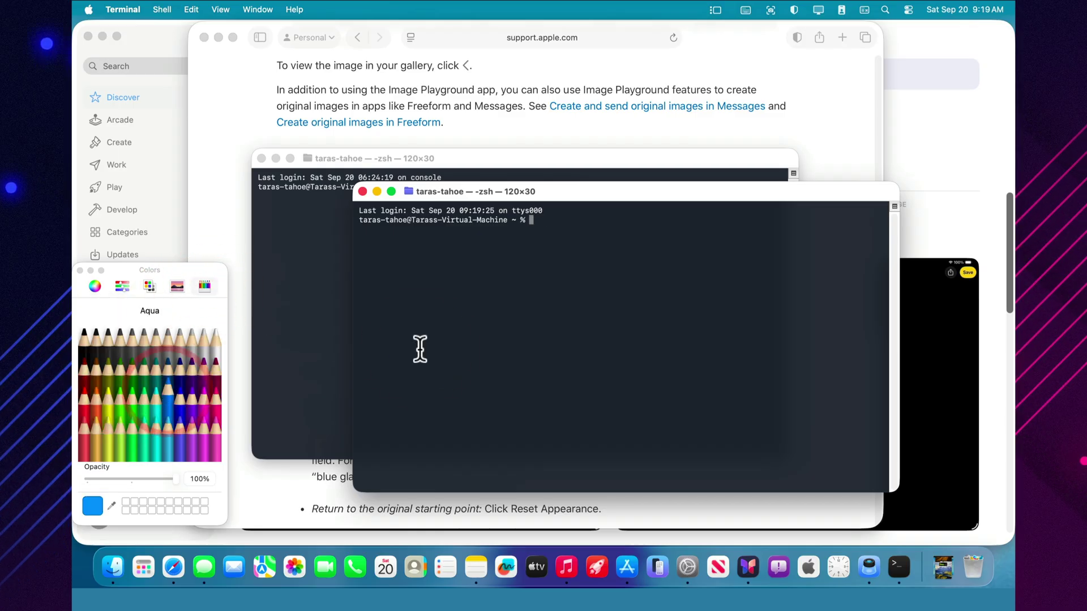
type("dsds")
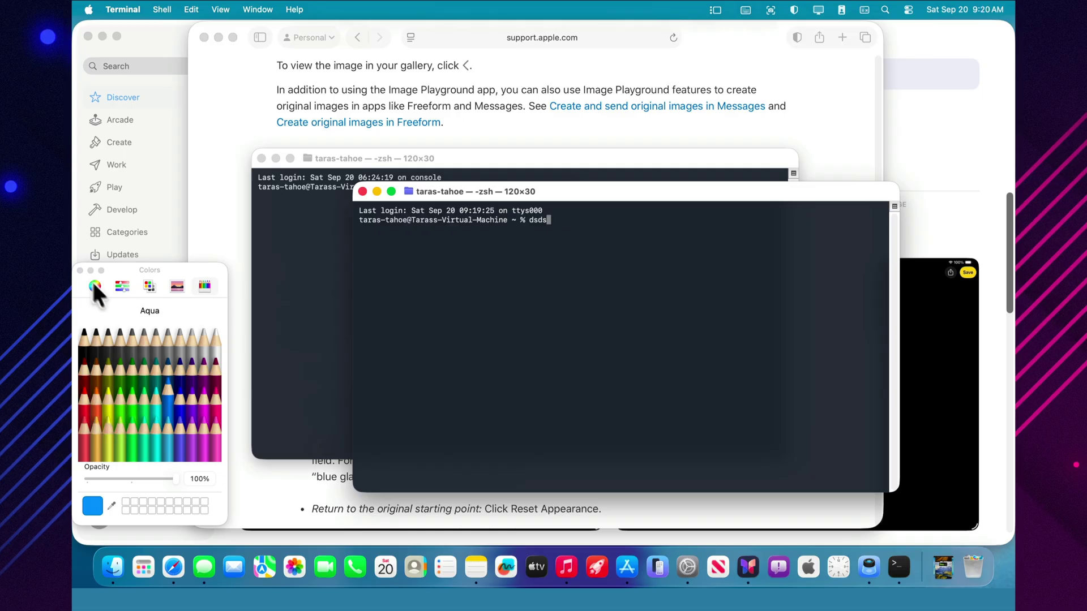
Close the Colors panel and glance through Terminal's View menu.
left_click(80, 270)
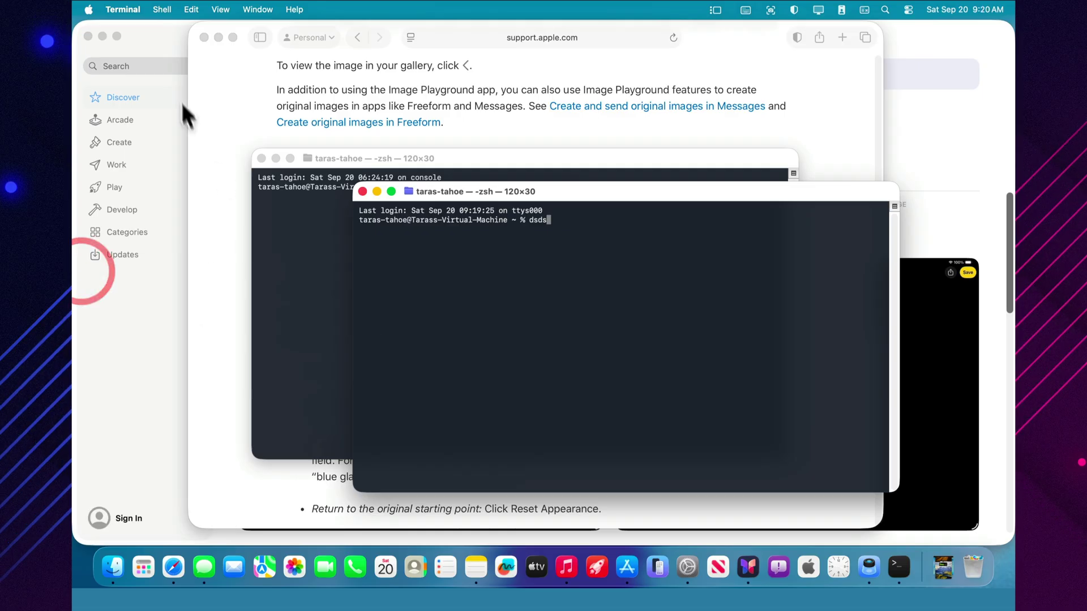
left_click(219, 8)
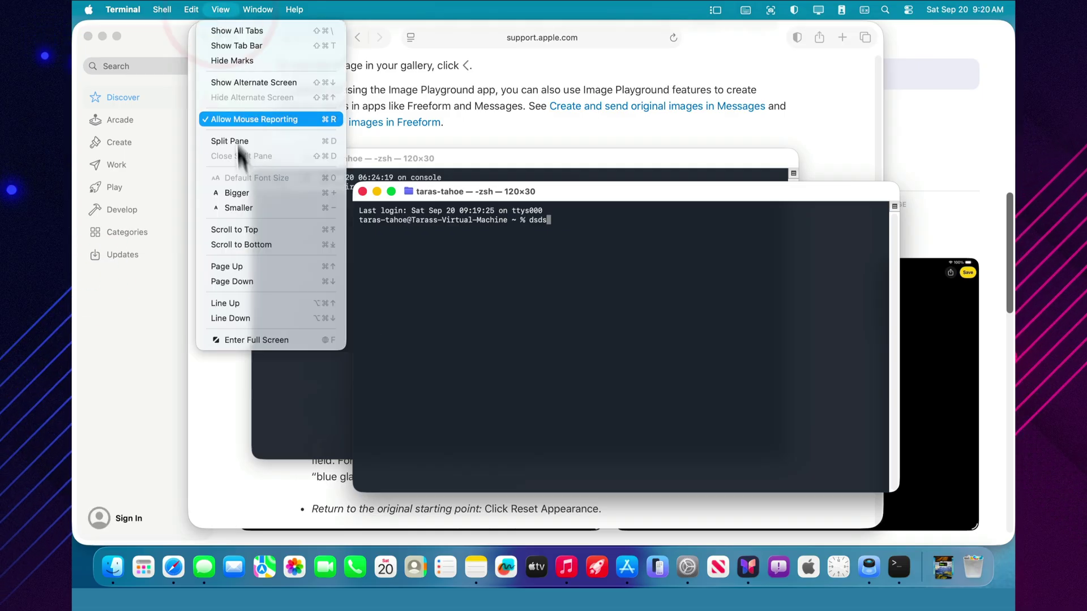
left_click(497, 280)
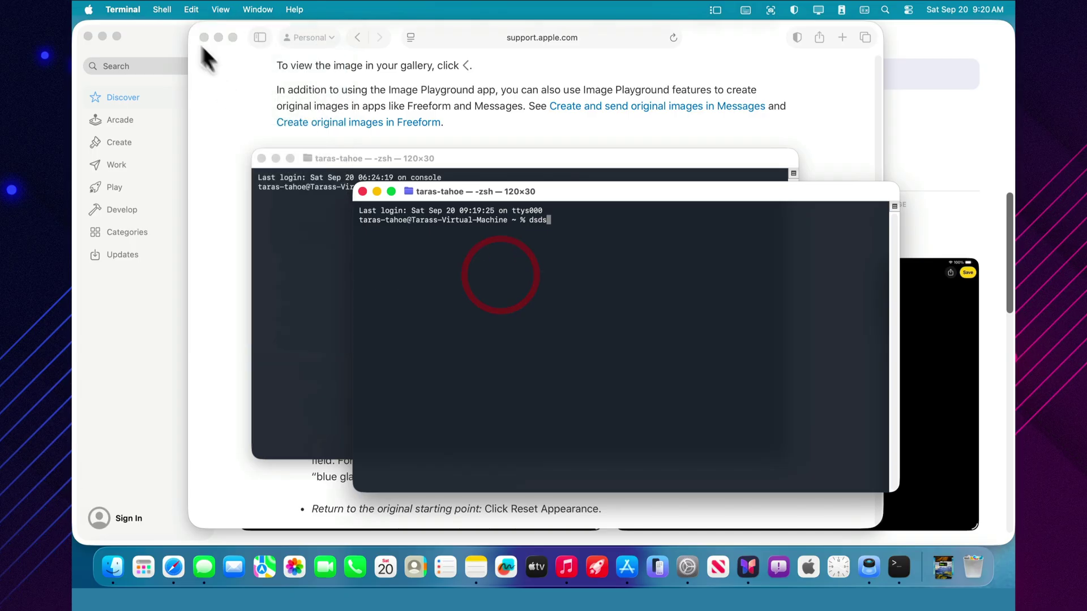
Open Terminal Settings and preview the Clear Light, Grass, Homebrew and New profile presets.
left_click(133, 10)
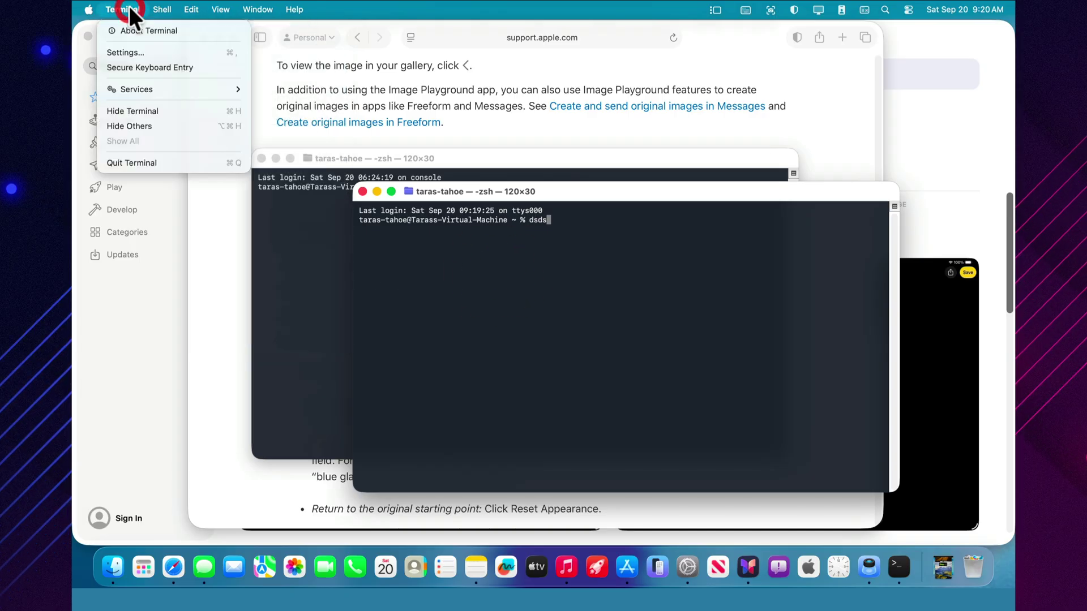
left_click(144, 53)
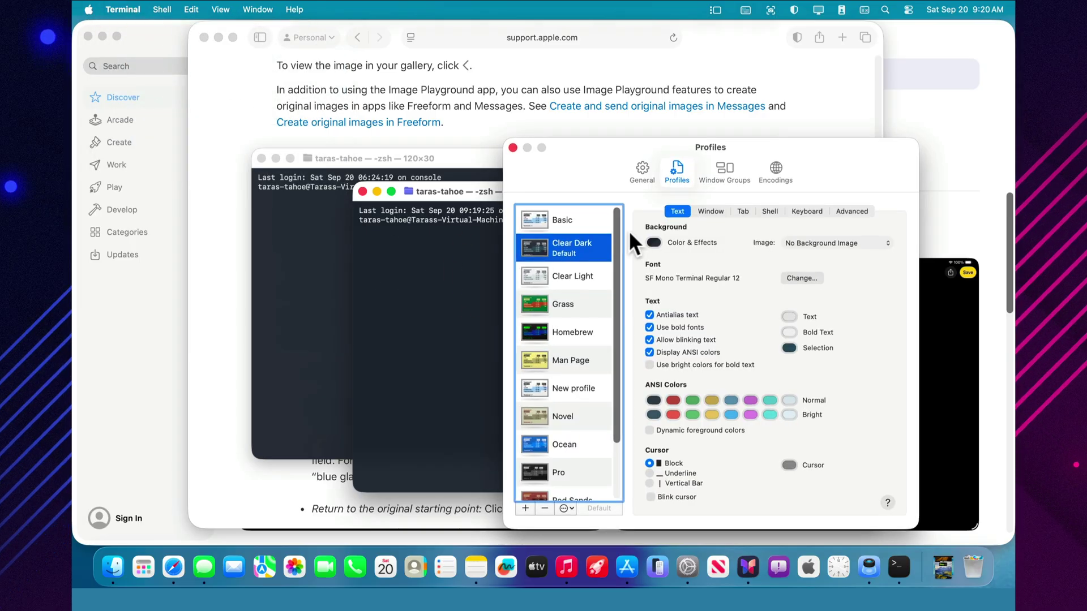
scroll(617, 240, "down", 1)
left_click_drag(617, 240, 619, 272)
left_click(566, 222)
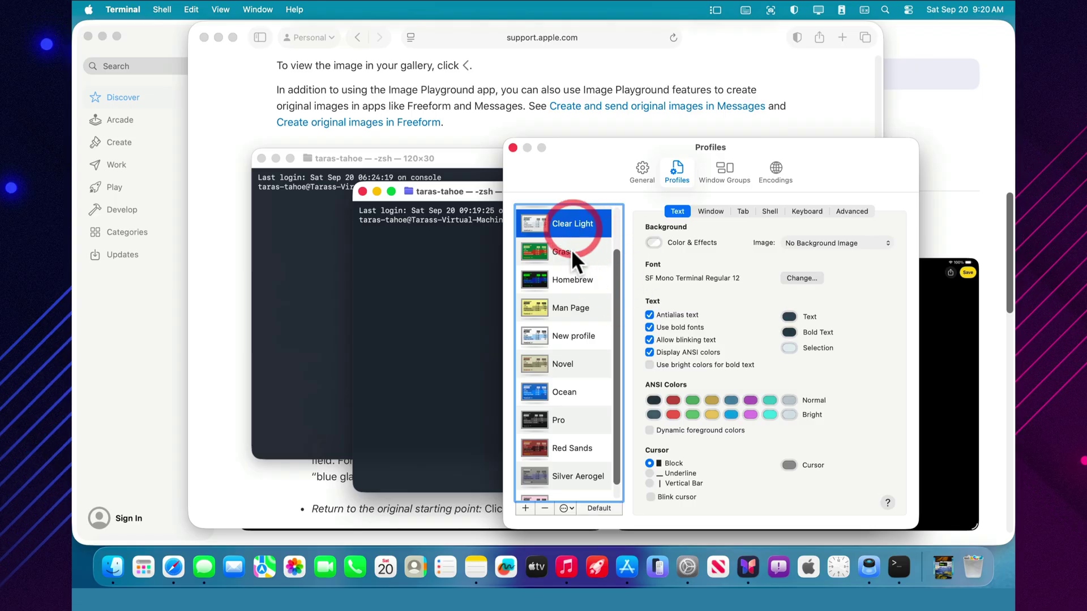
left_click(570, 251)
left_click(568, 280)
left_click(566, 335)
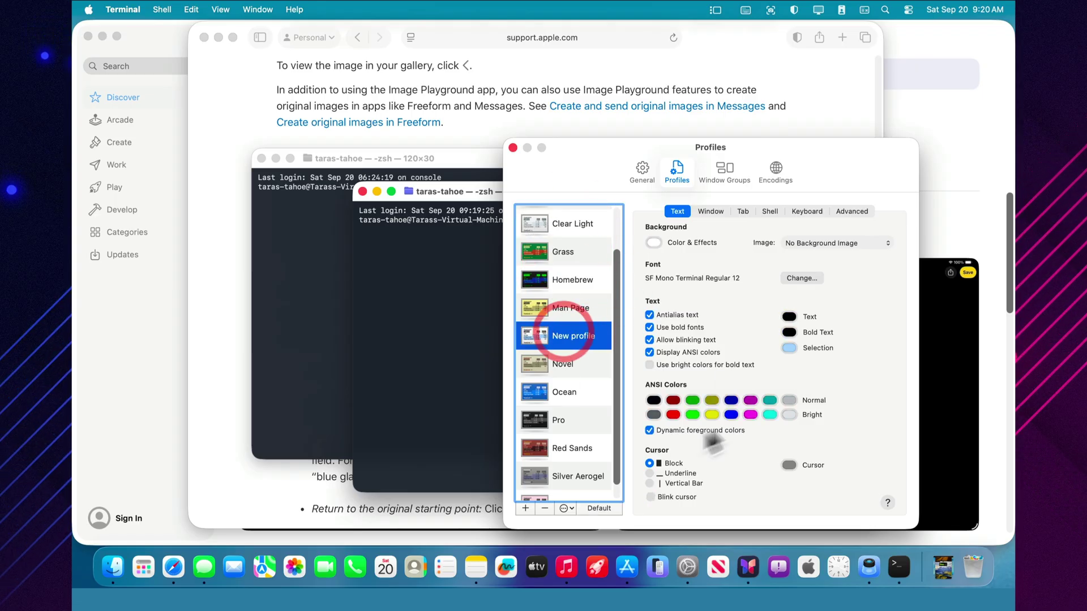
left_click_drag(616, 280, 595, 196)
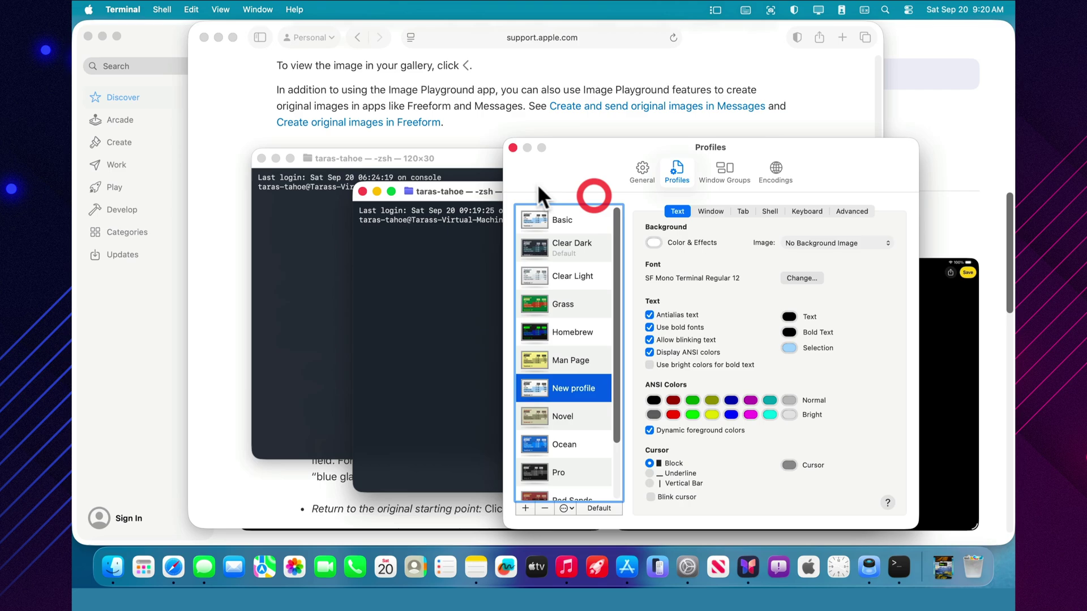
Close Terminal Settings, both terminal windows, the Safari help page and the App Store.
left_click(512, 148)
left_click(362, 191)
left_click(260, 158)
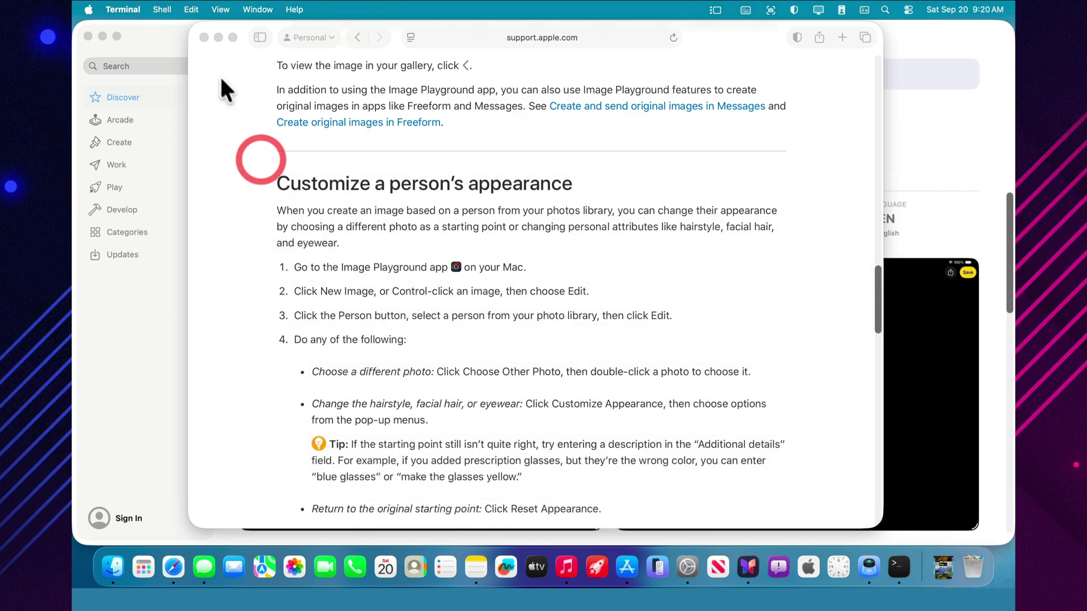
left_click(204, 37)
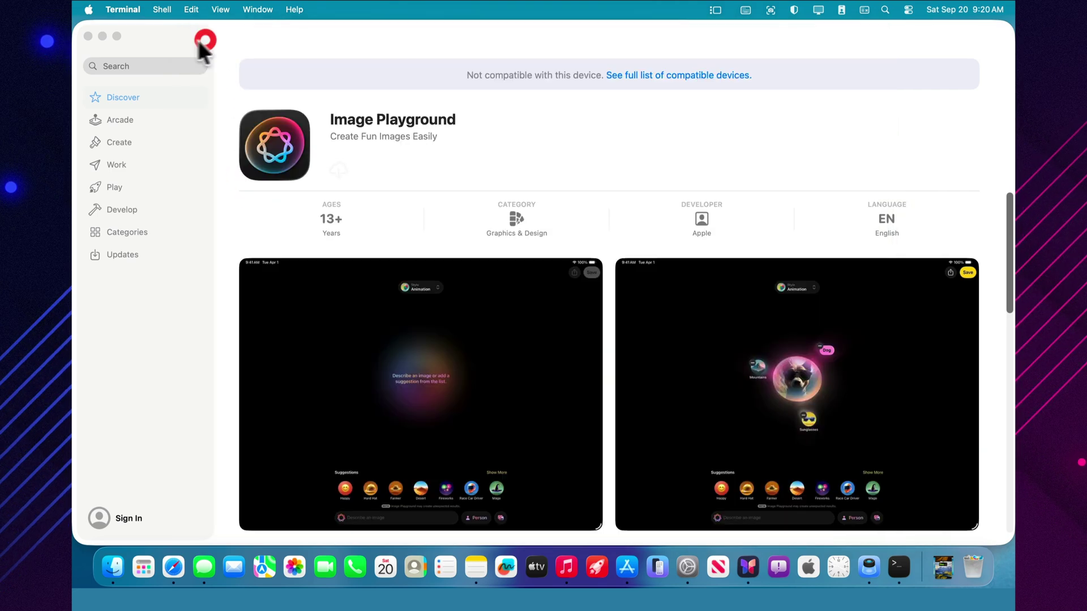
left_click(88, 35)
left_click(244, 39)
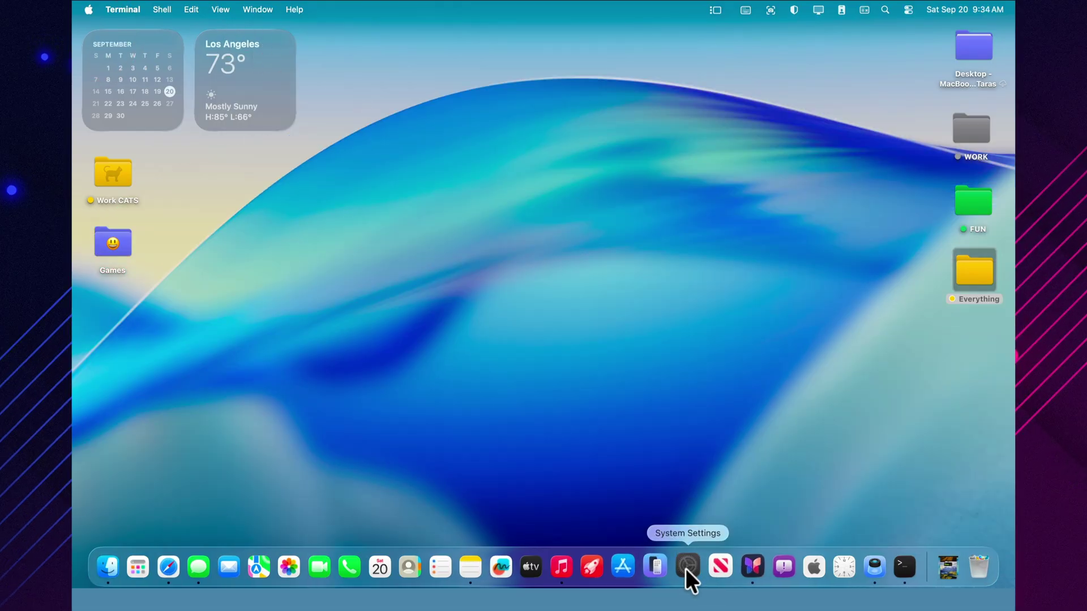
left_click(687, 567)
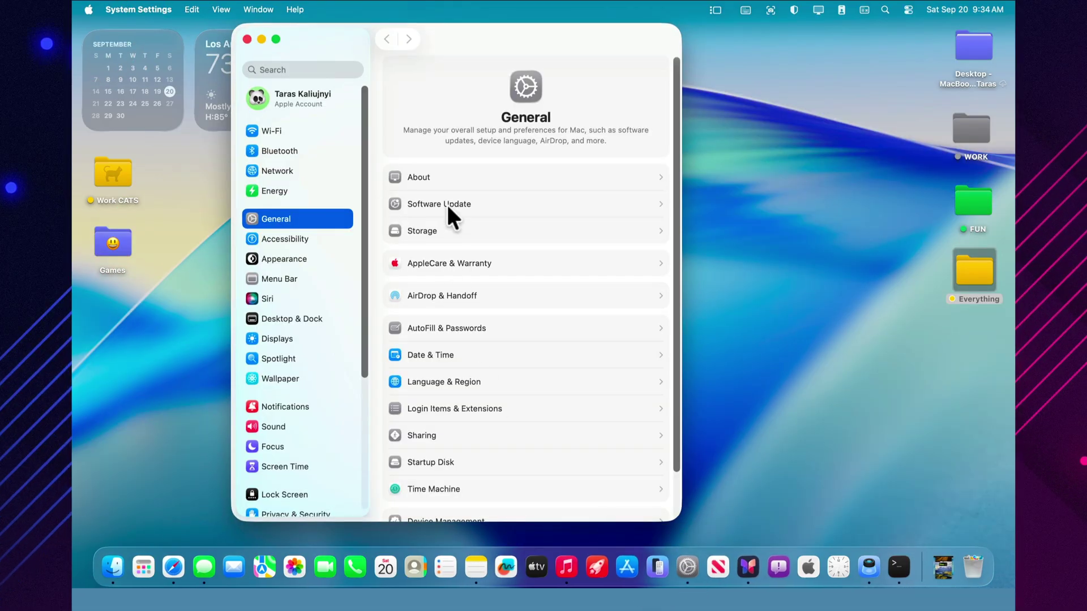
left_click(447, 205)
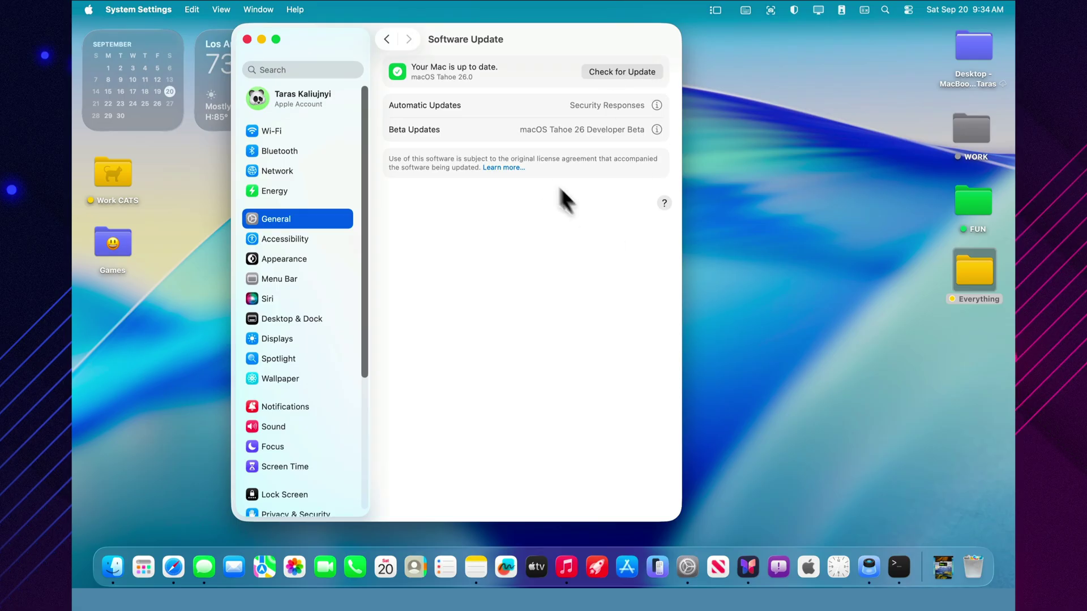
left_click(518, 167)
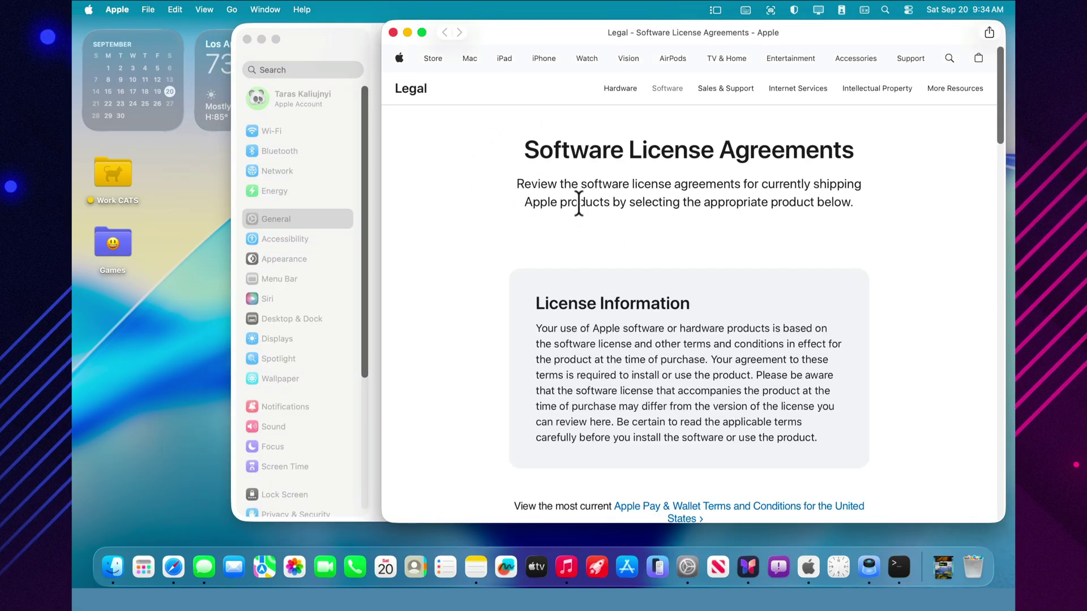
scroll(578, 202, "down", 10)
scroll(483, 160, "up", 6)
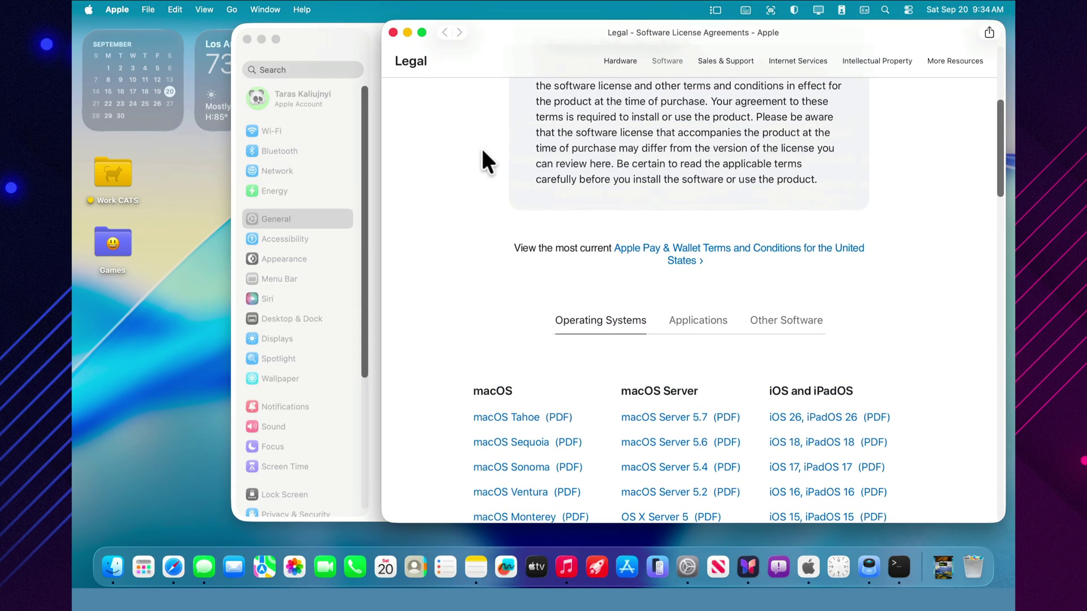
left_click(394, 32)
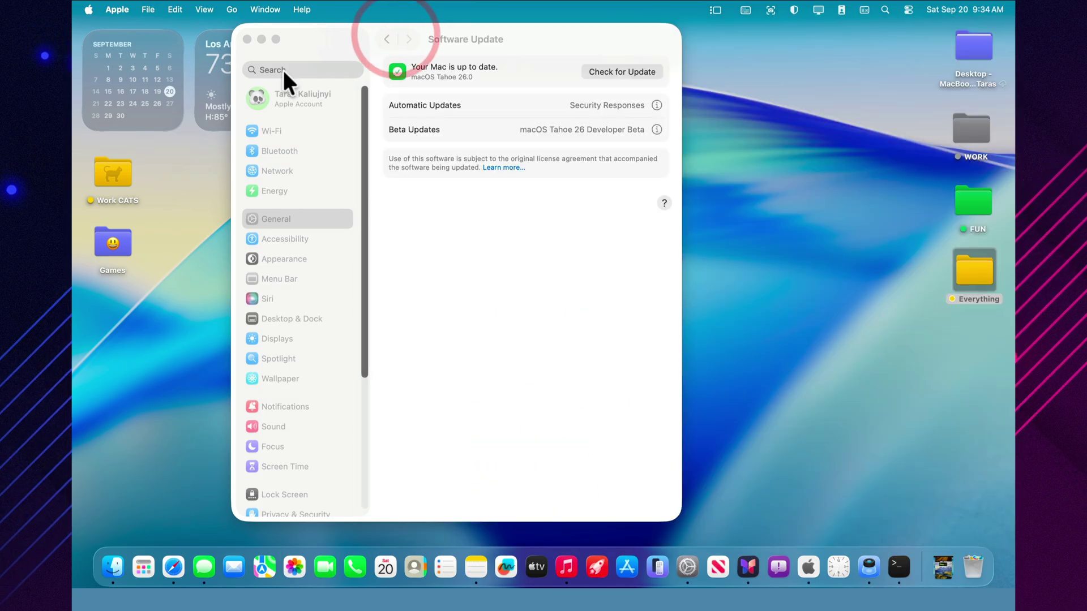
left_click(323, 45)
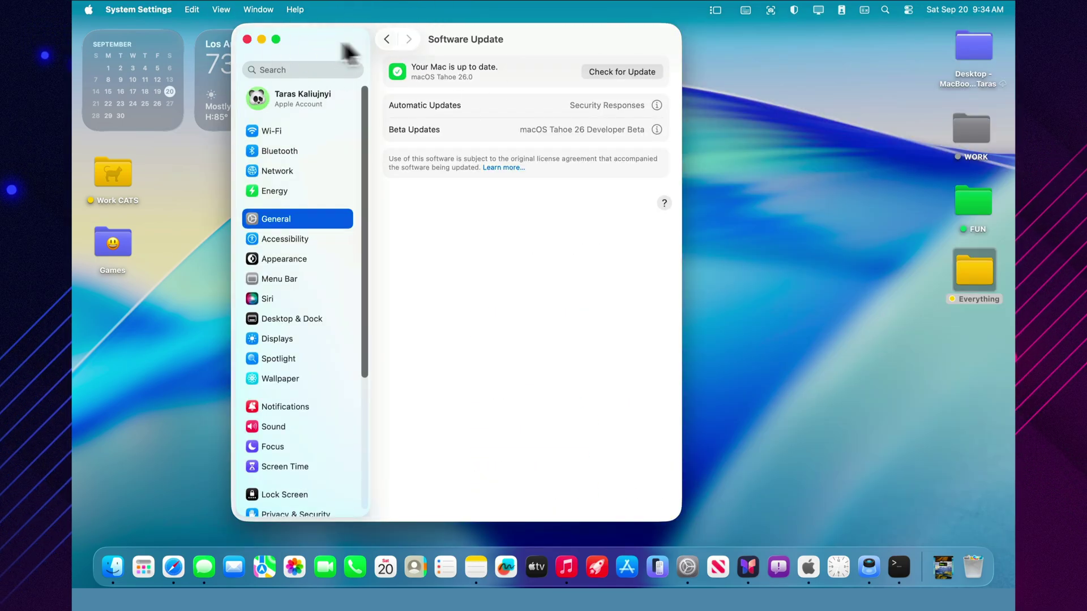
left_click(247, 39)
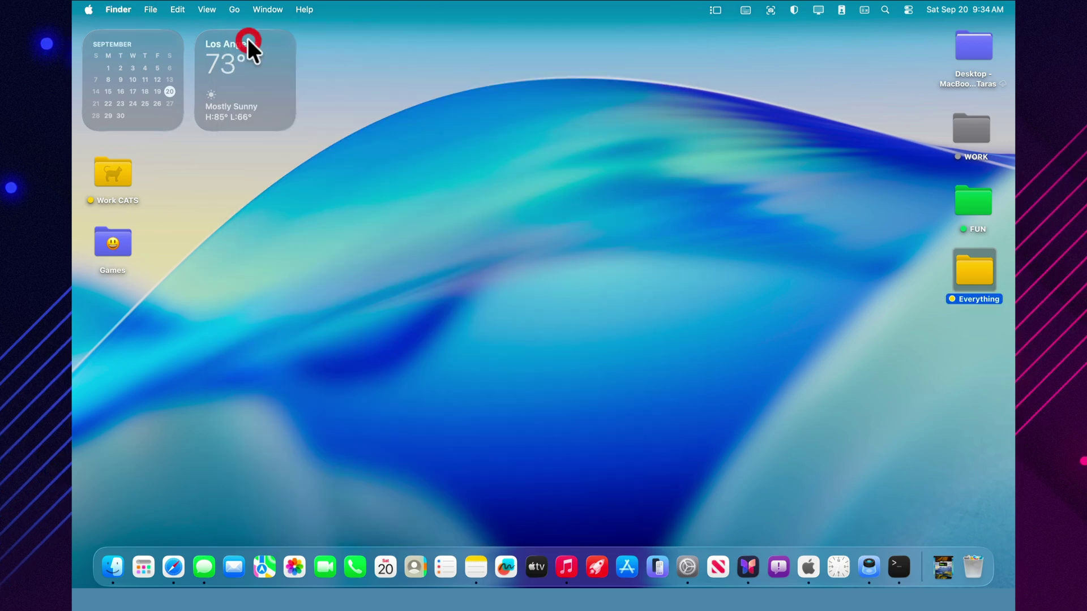